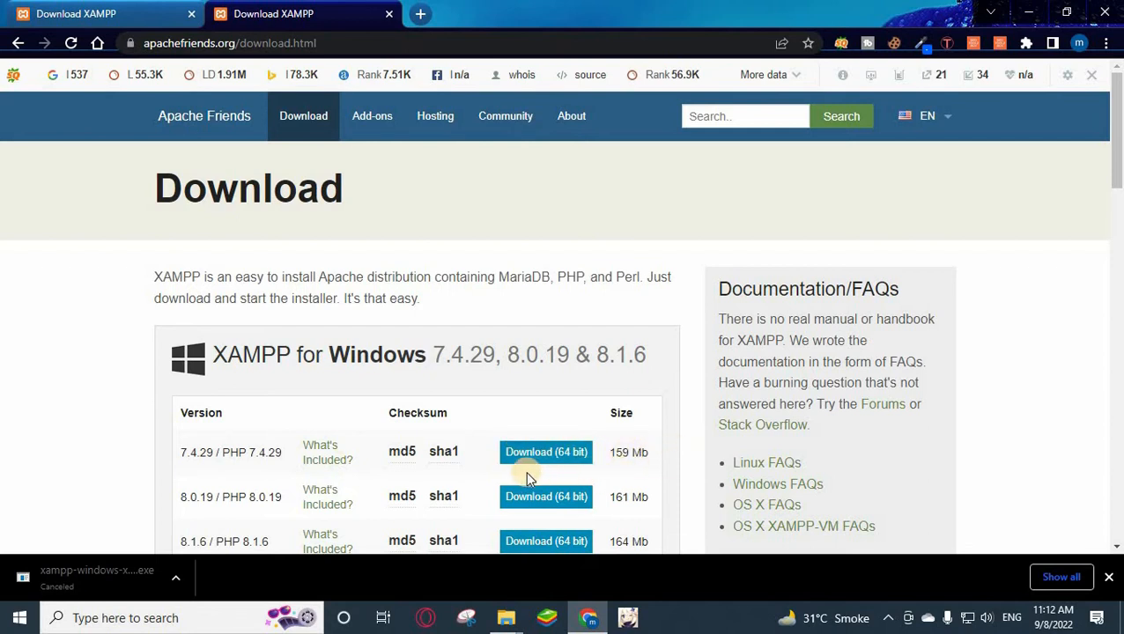
Load wordpress.org in a fresh Chrome tab to reach 'WordPress: Publish your passion'.
{"action": "scroll", "coordinate": [497, 480], "scroll_direction": "down", "scroll_amount": 3}
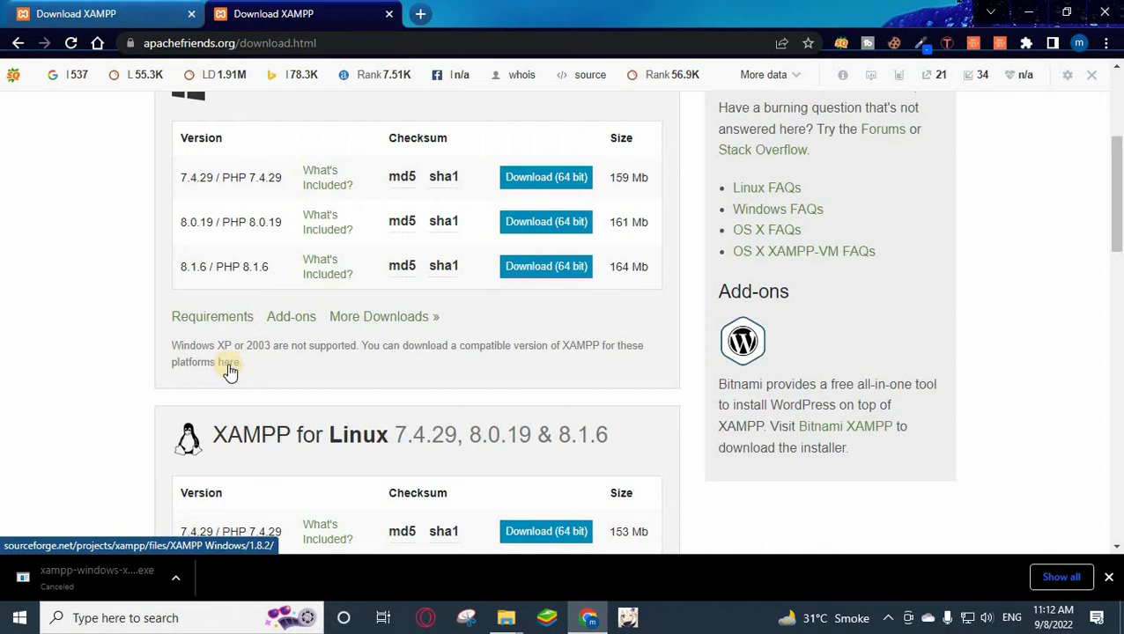
{"action": "scroll", "coordinate": [379, 388], "scroll_direction": "up", "scroll_amount": 3}
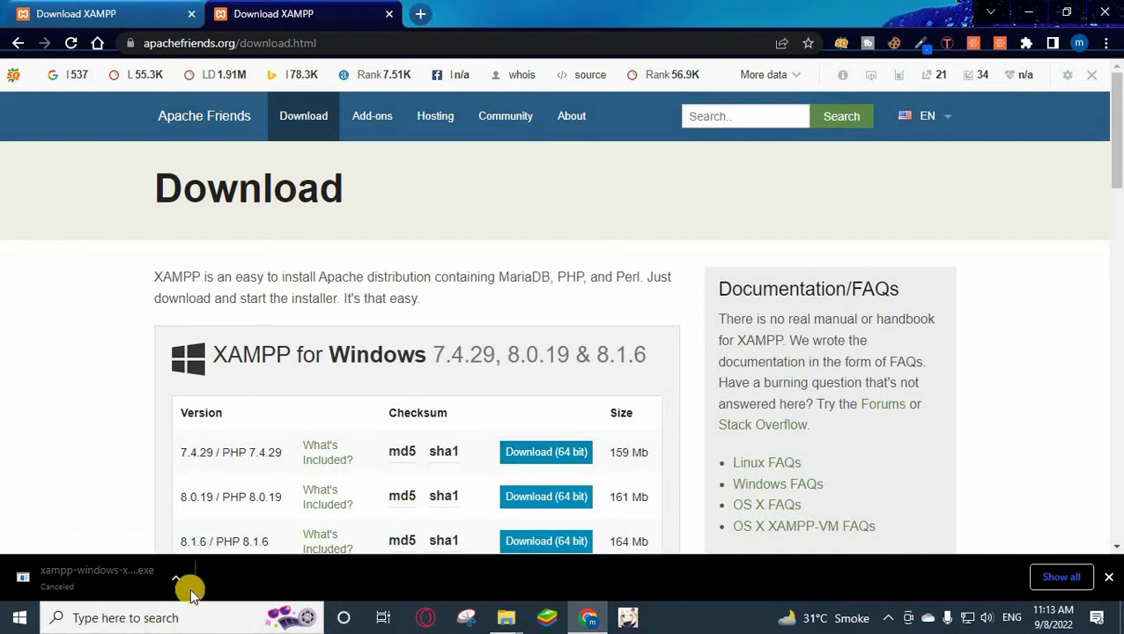
{"action": "left_click", "coordinate": [420, 16]}
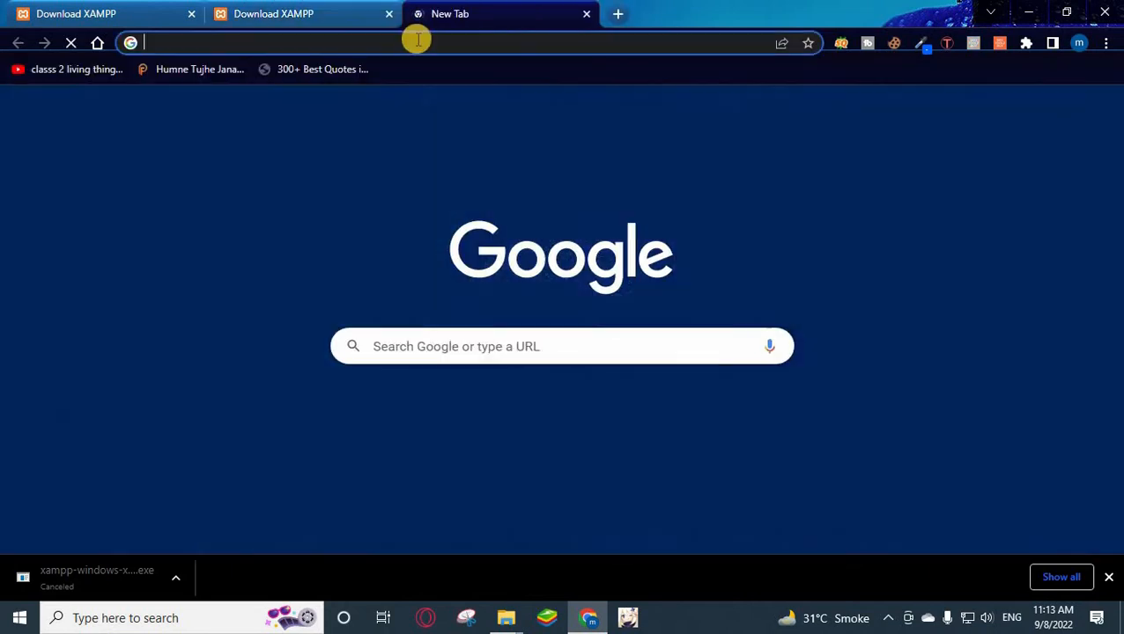
{"action": "type", "text": "w"}
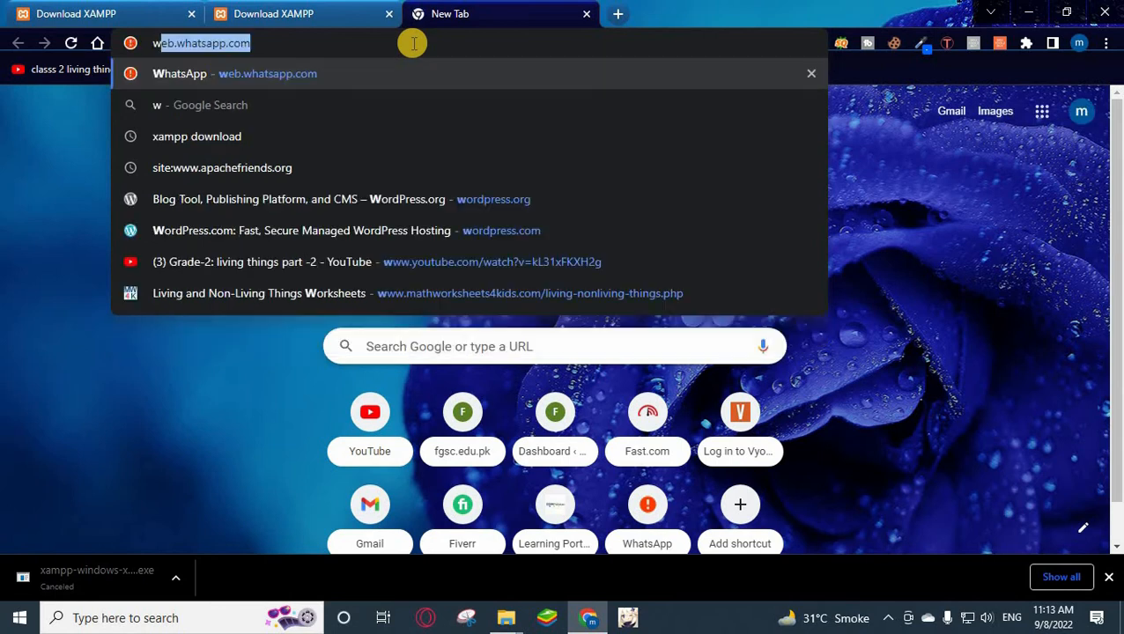
{"action": "type", "text": "ordpr"}
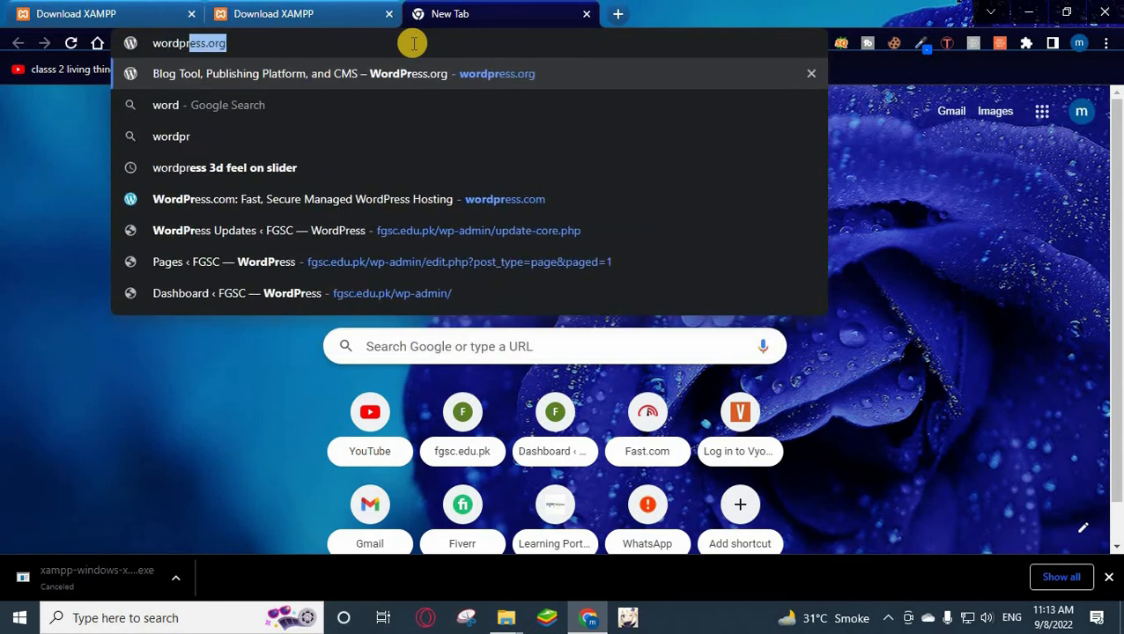
{"action": "type", "text": "ess.org"}
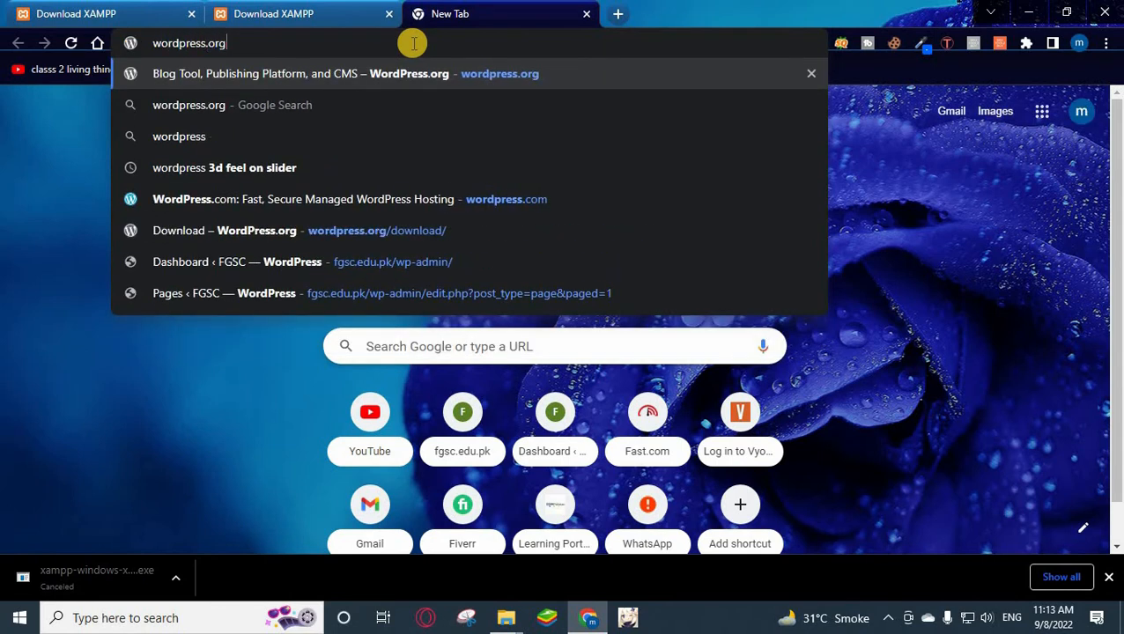
{"action": "key", "text": "Return"}
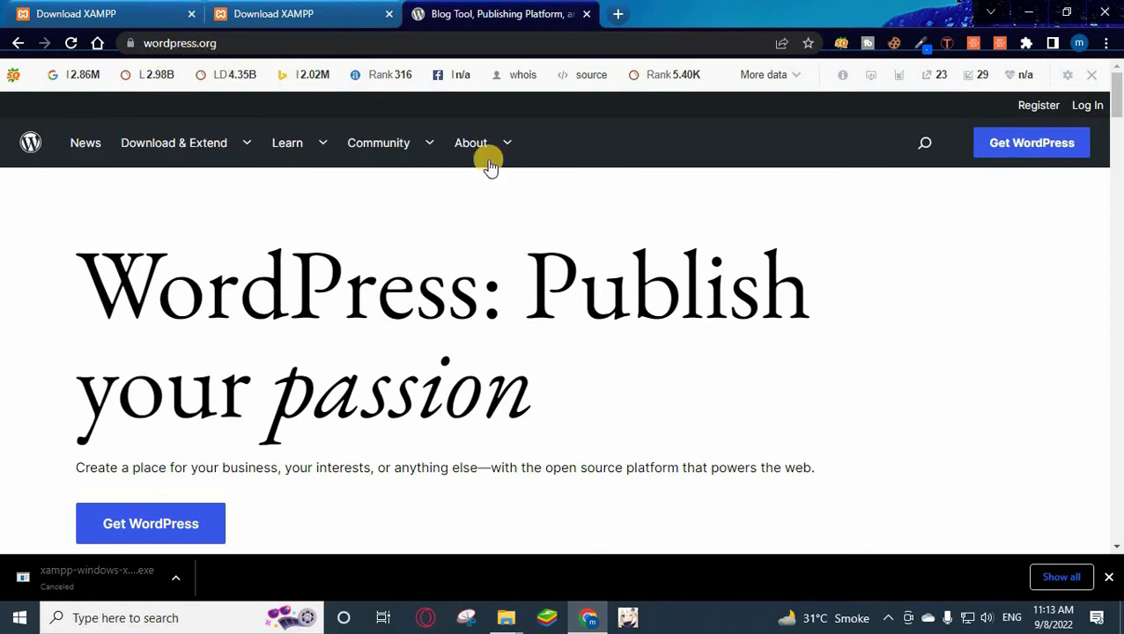
Go to Get WordPress and request the WordPress 6.0.2 download.
{"action": "left_click", "coordinate": [1032, 144]}
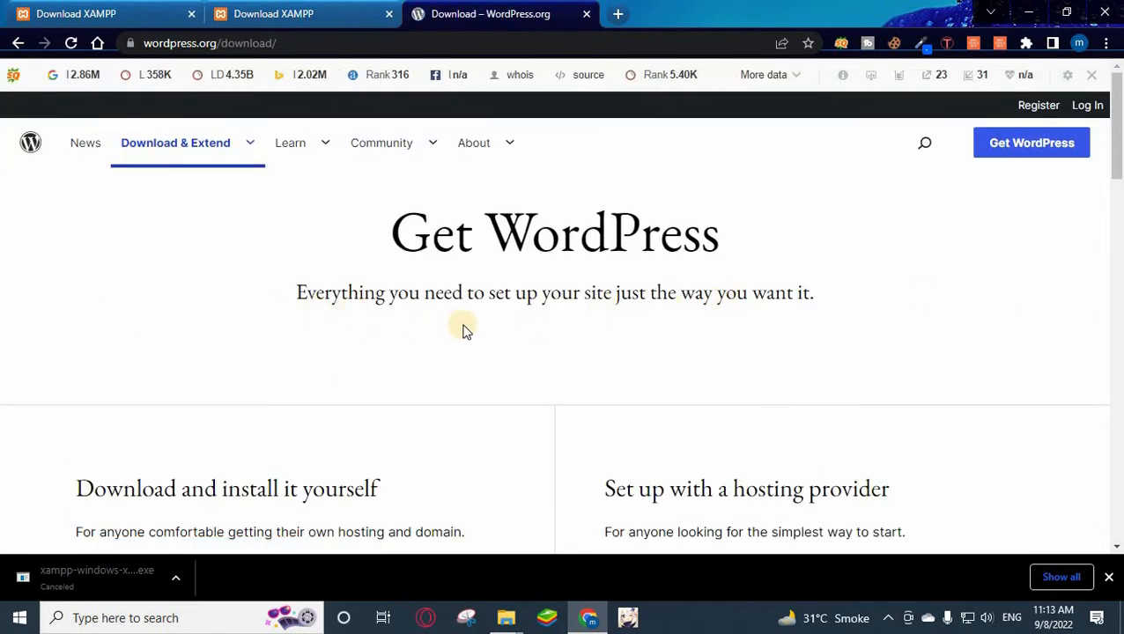
{"action": "scroll", "coordinate": [467, 330], "scroll_direction": "down", "scroll_amount": 3}
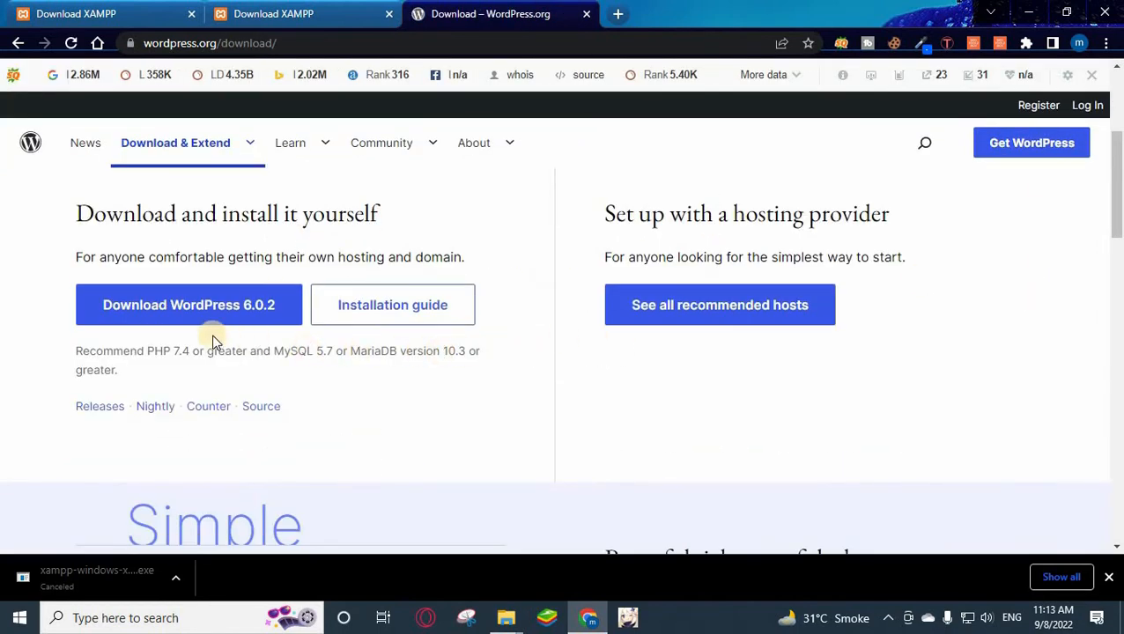
{"action": "left_click", "coordinate": [104, 315]}
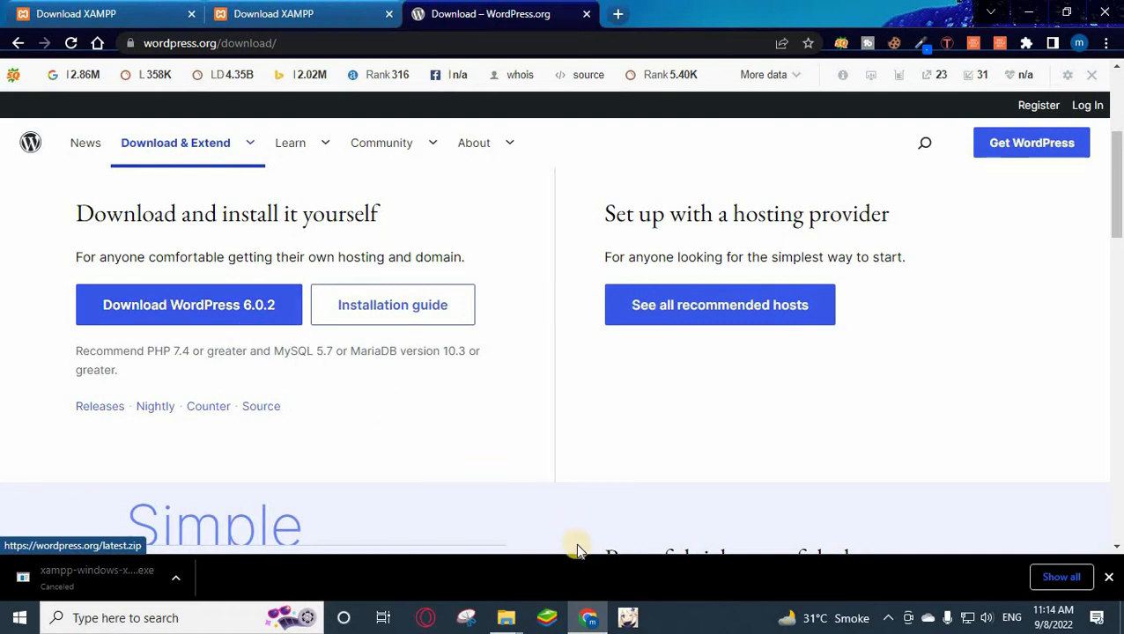
Bring up the Downloads folder window and run the xampp-windows installer.
{"action": "mouse_move", "coordinate": [508, 624]}
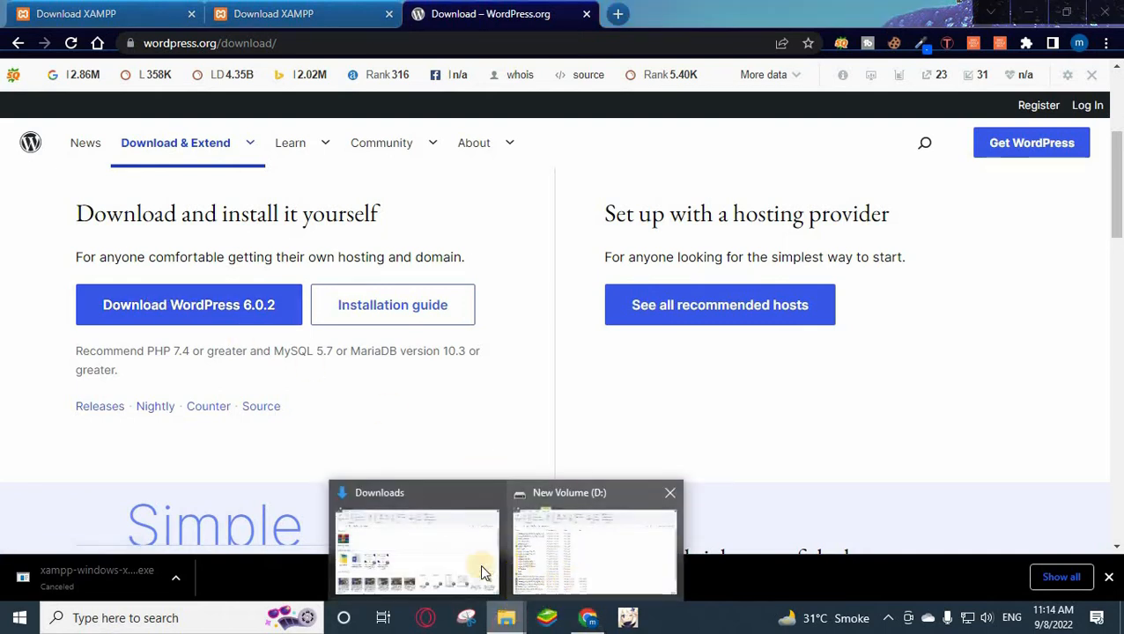
{"action": "left_click", "coordinate": [421, 557]}
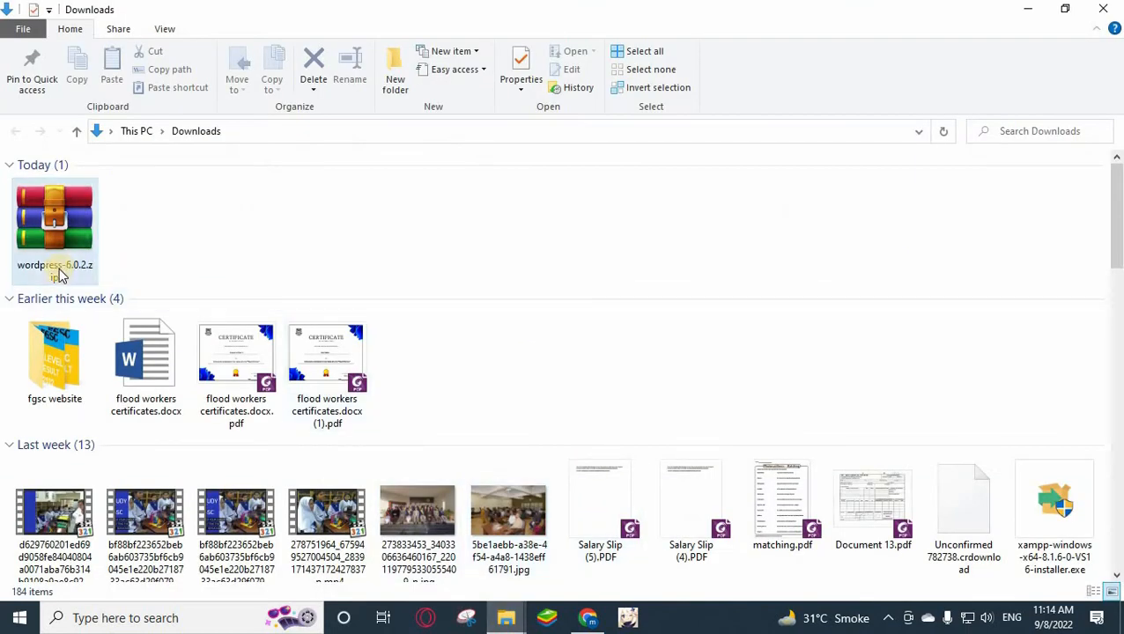
{"action": "left_click", "coordinate": [90, 196]}
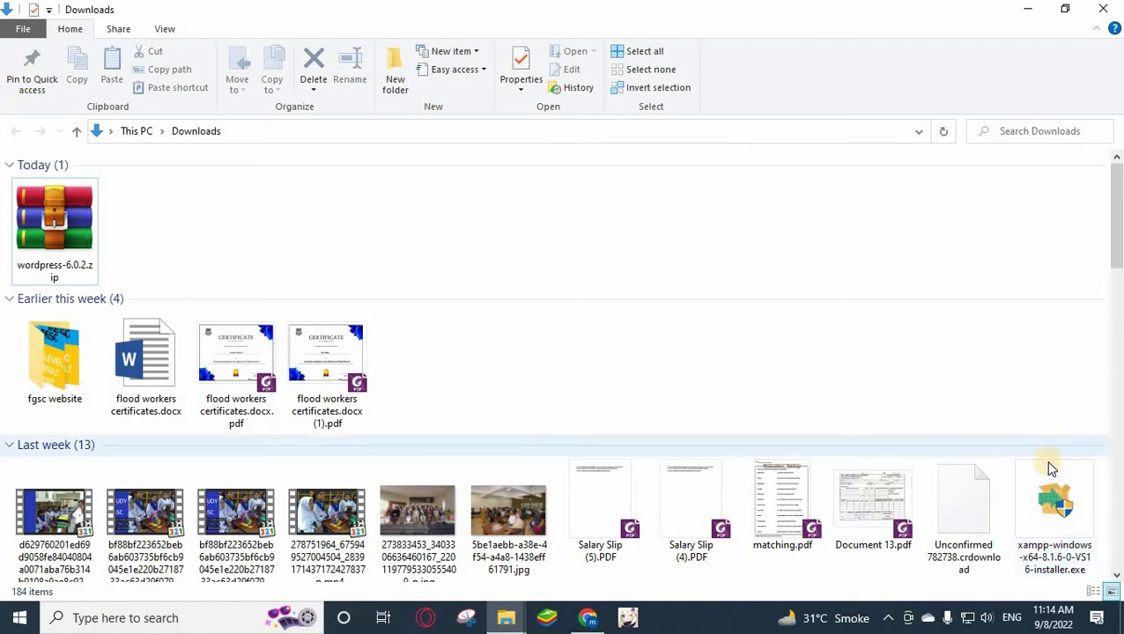
{"action": "left_click", "coordinate": [1062, 511]}
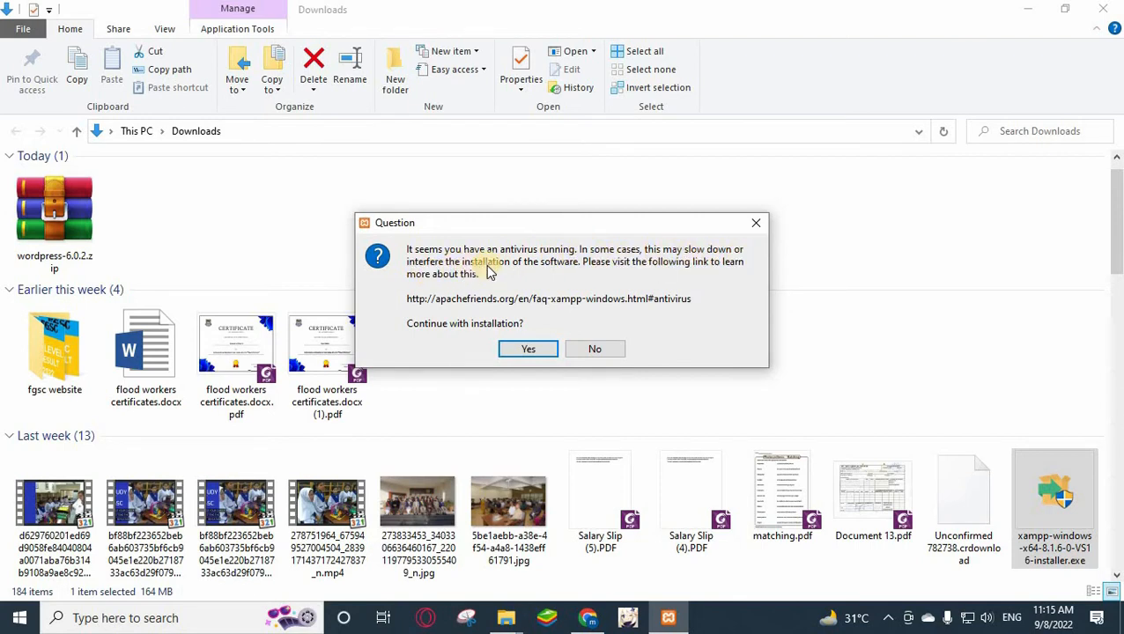
Get past the antivirus and UAC warnings, keep all components, install to d:\xampp in English.
{"action": "left_click", "coordinate": [533, 350]}
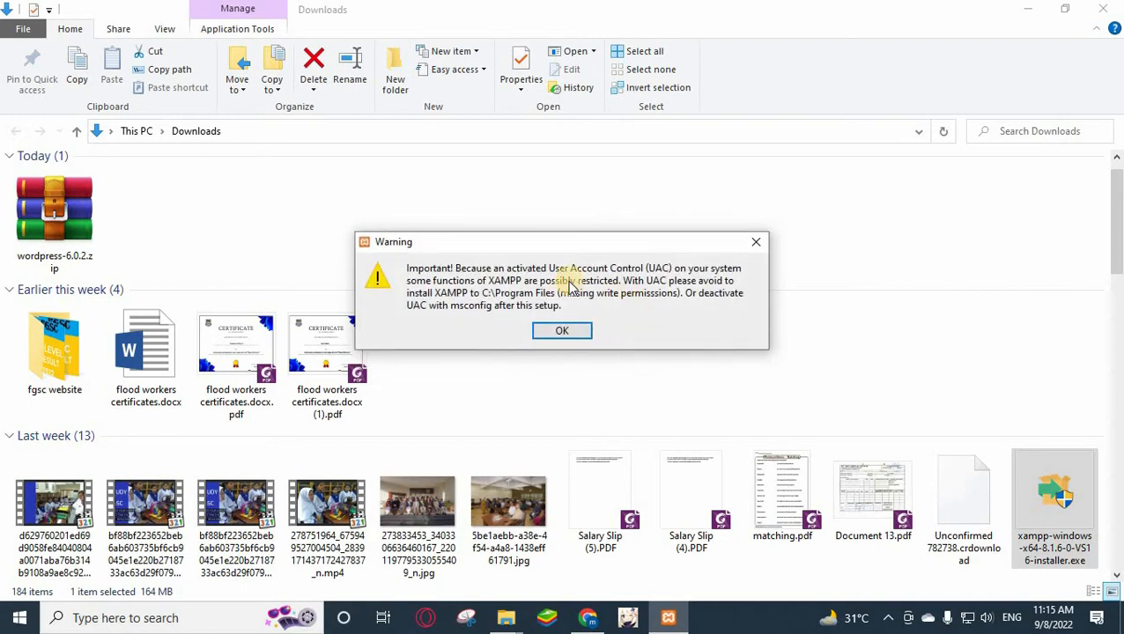
{"action": "left_click", "coordinate": [572, 333]}
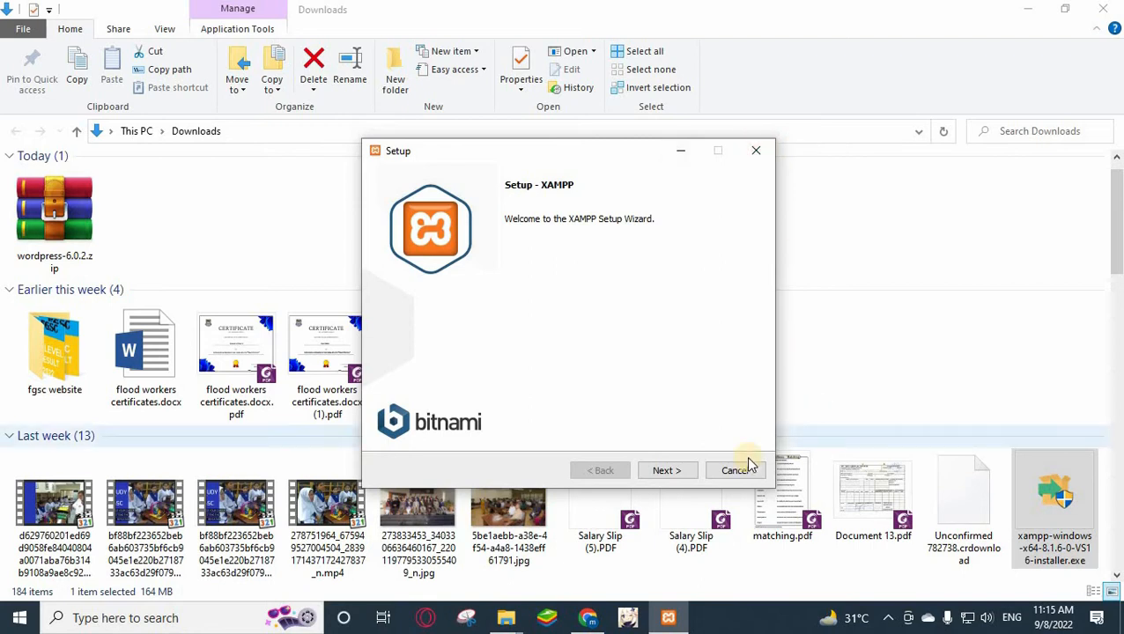
{"action": "left_click", "coordinate": [677, 471]}
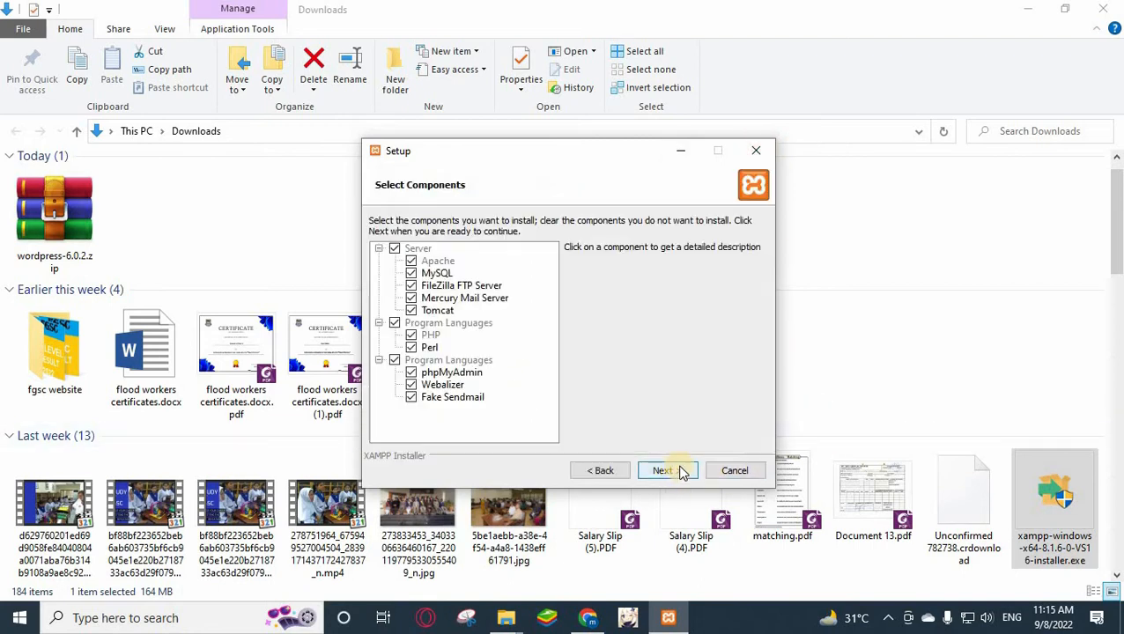
{"action": "left_click", "coordinate": [681, 471]}
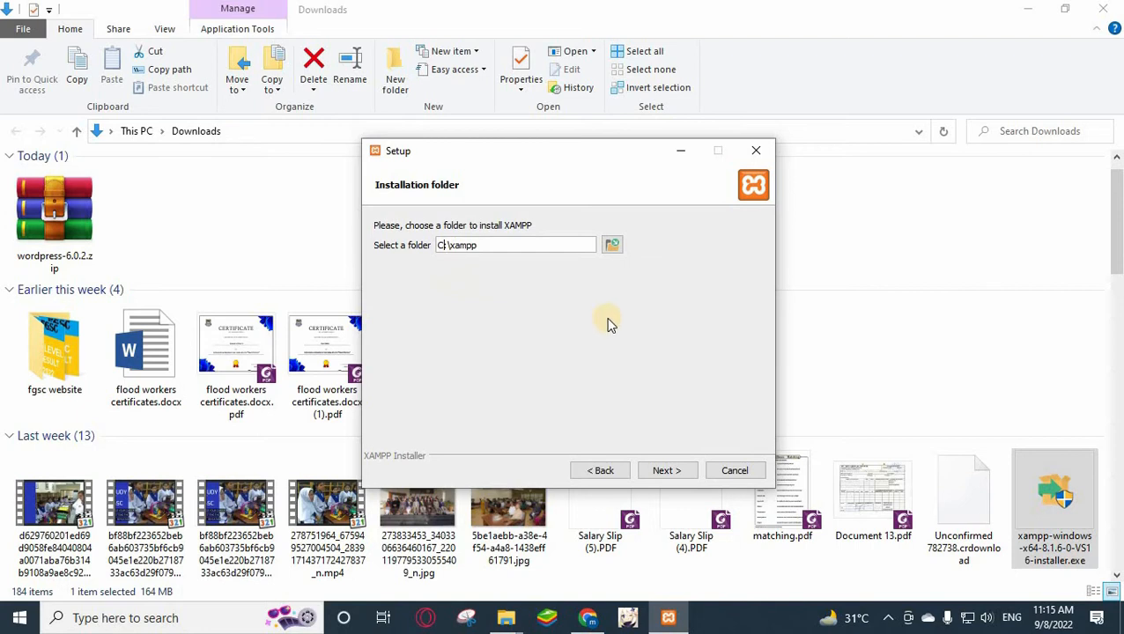
{"action": "key", "text": "BackSpace"}
{"action": "key", "text": "BackSpace"}
{"action": "type", "text": "d"}
{"action": "left_click", "coordinate": [683, 471]}
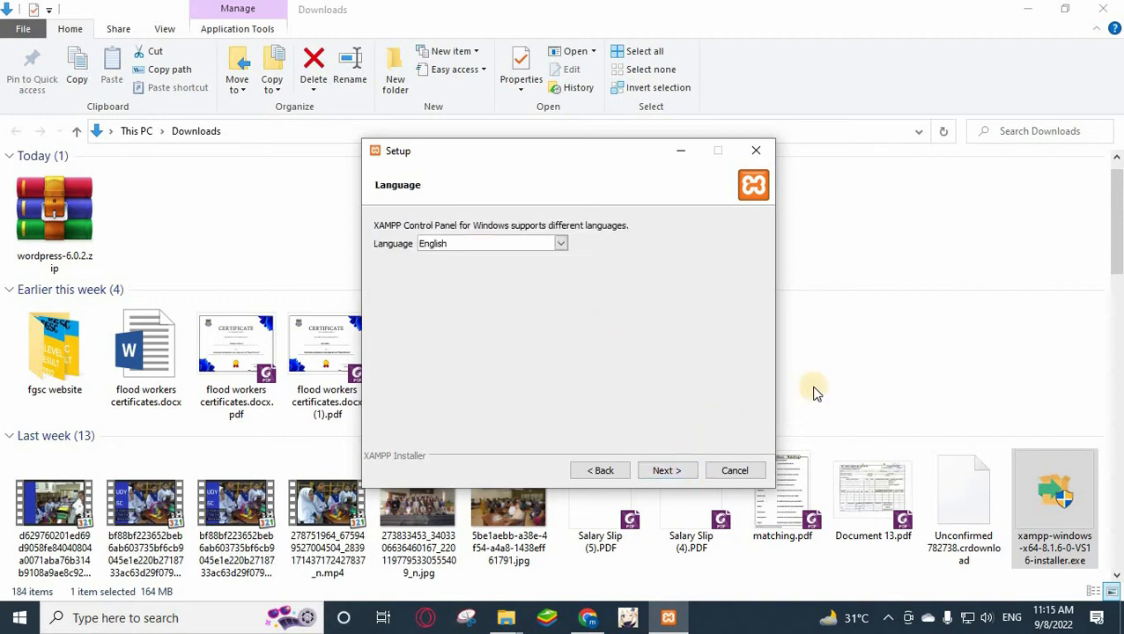
{"action": "left_click", "coordinate": [680, 473]}
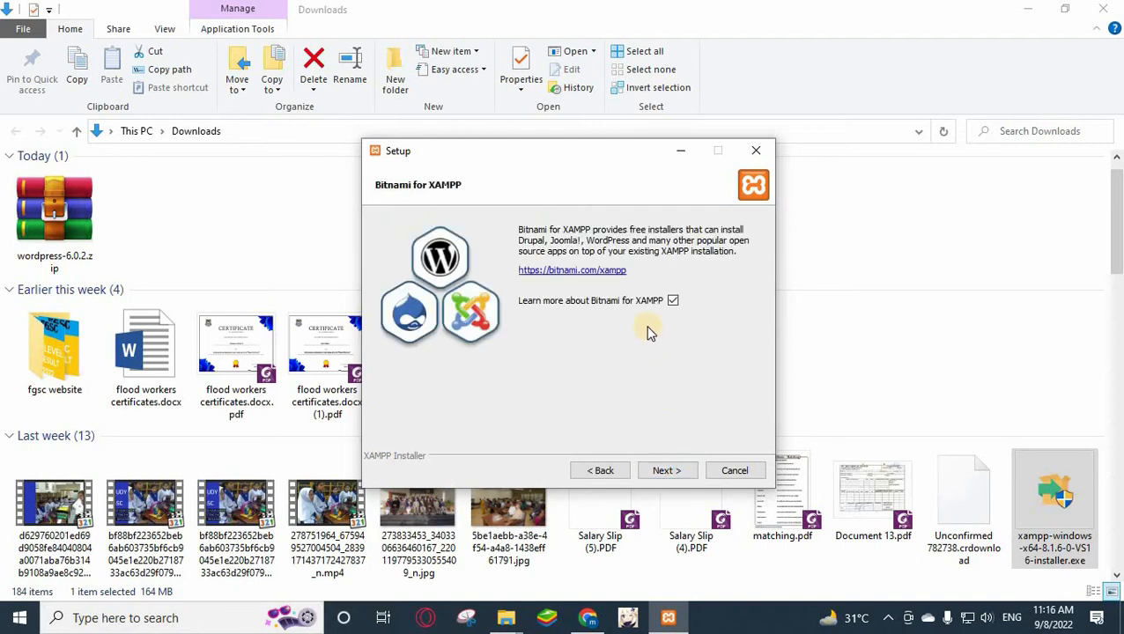
Leave the Bitnami option on, install XAMPP, and finish without starting the Control Panel.
{"action": "left_click", "coordinate": [673, 301]}
{"action": "left_click", "coordinate": [673, 301]}
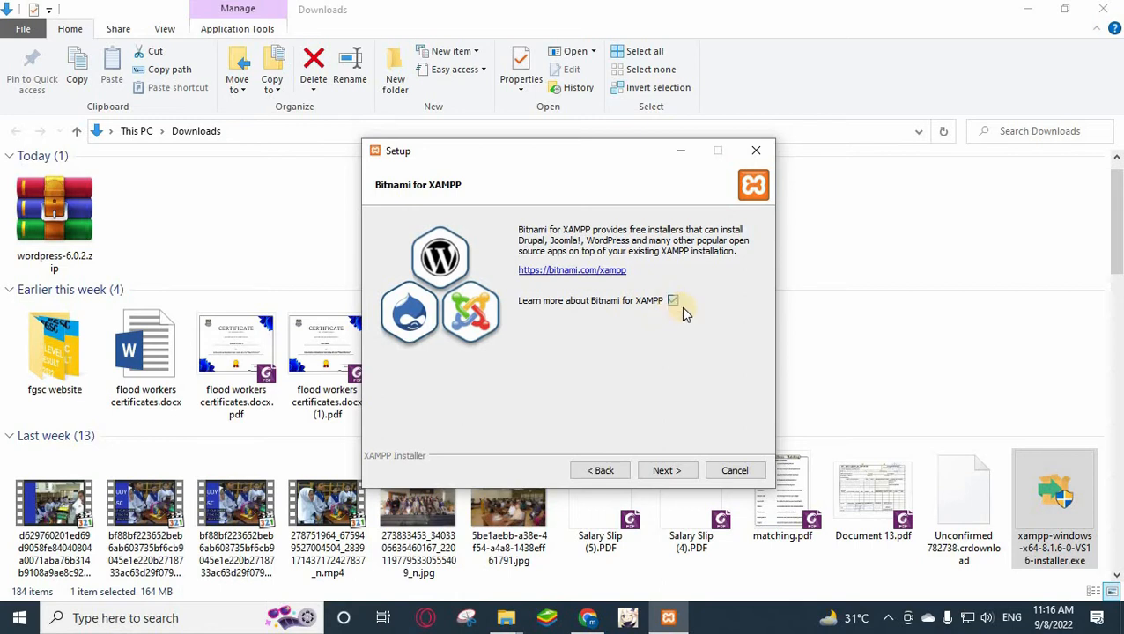
{"action": "left_click", "coordinate": [679, 473]}
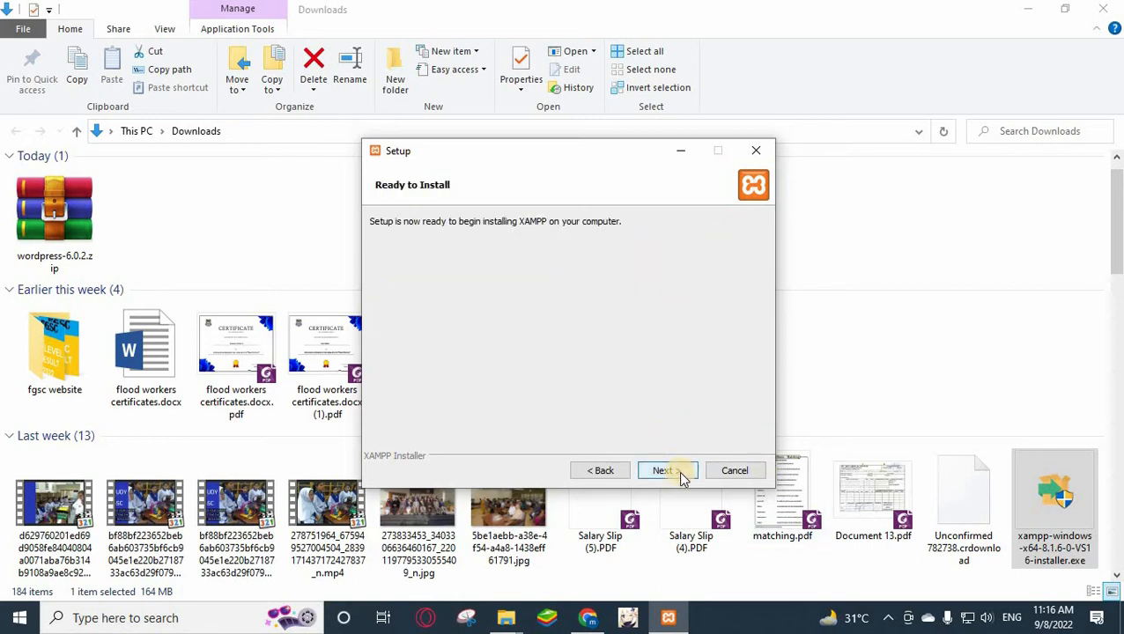
{"action": "left_click", "coordinate": [667, 472]}
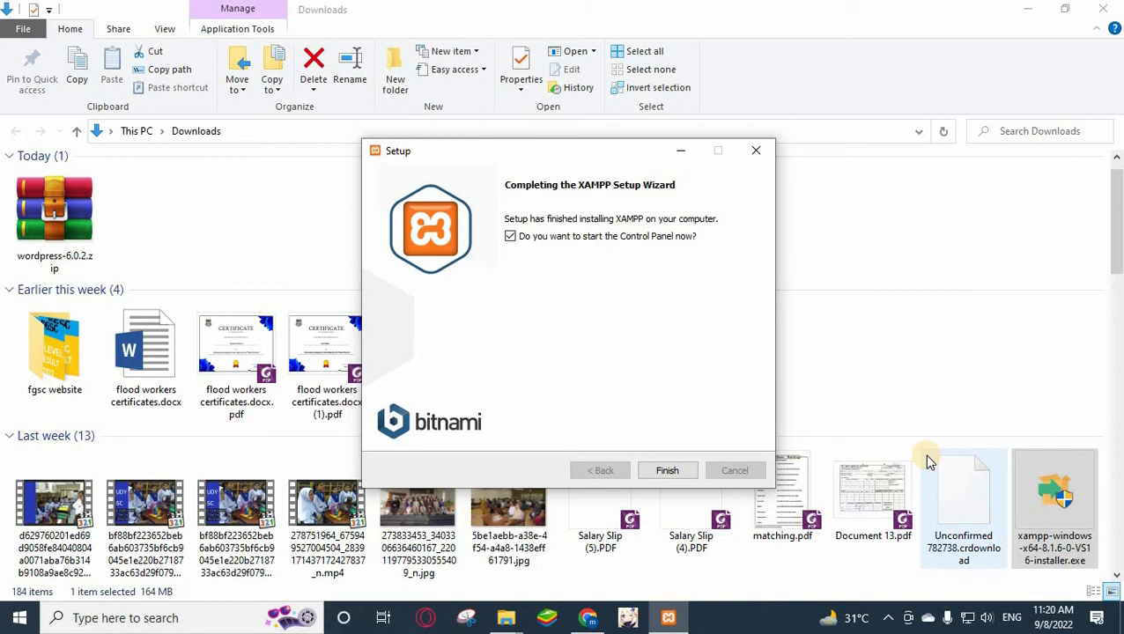
{"action": "left_click", "coordinate": [510, 238]}
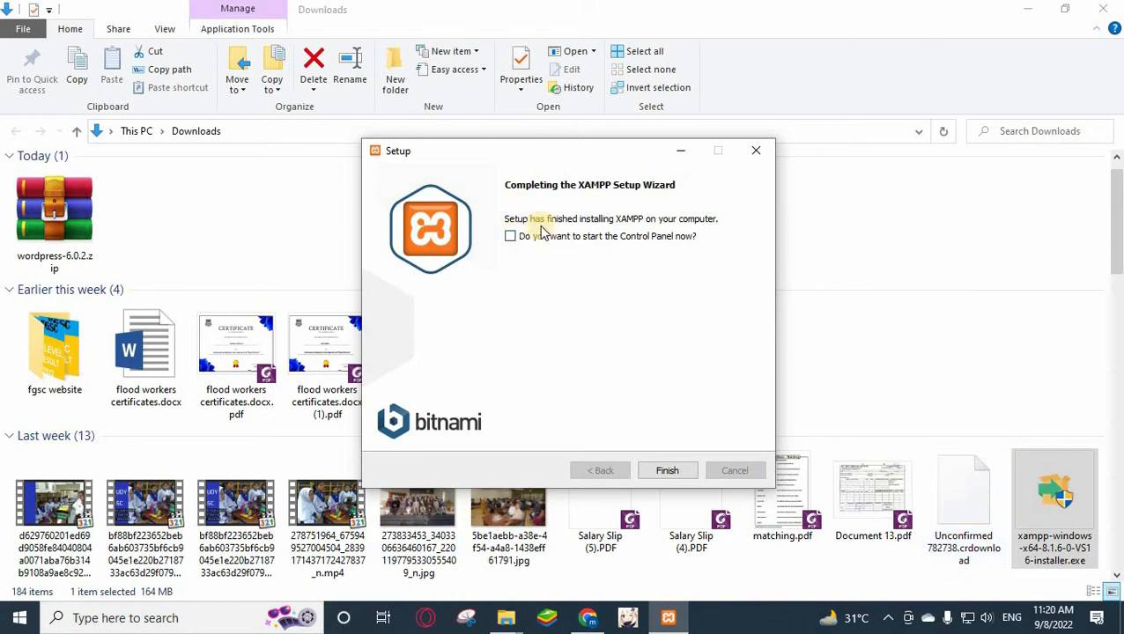
{"action": "left_click", "coordinate": [669, 471]}
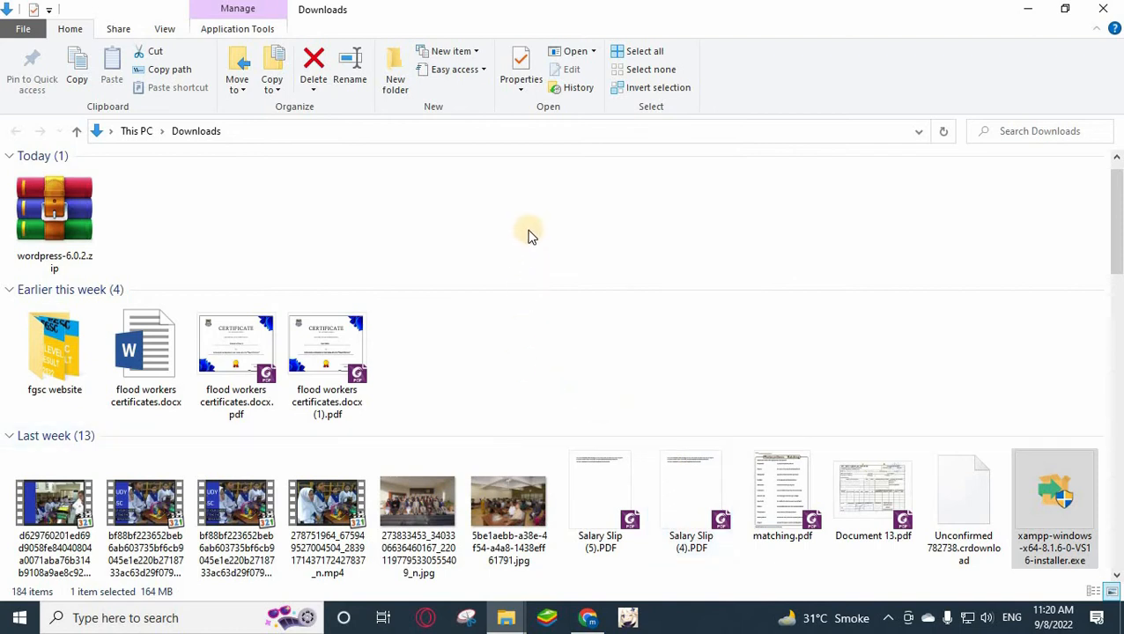
Copy wordpress-6.0.2.zip, then open D:\xampp\htdocs in the New Volume (D:) window.
{"action": "right_click", "coordinate": [46, 213]}
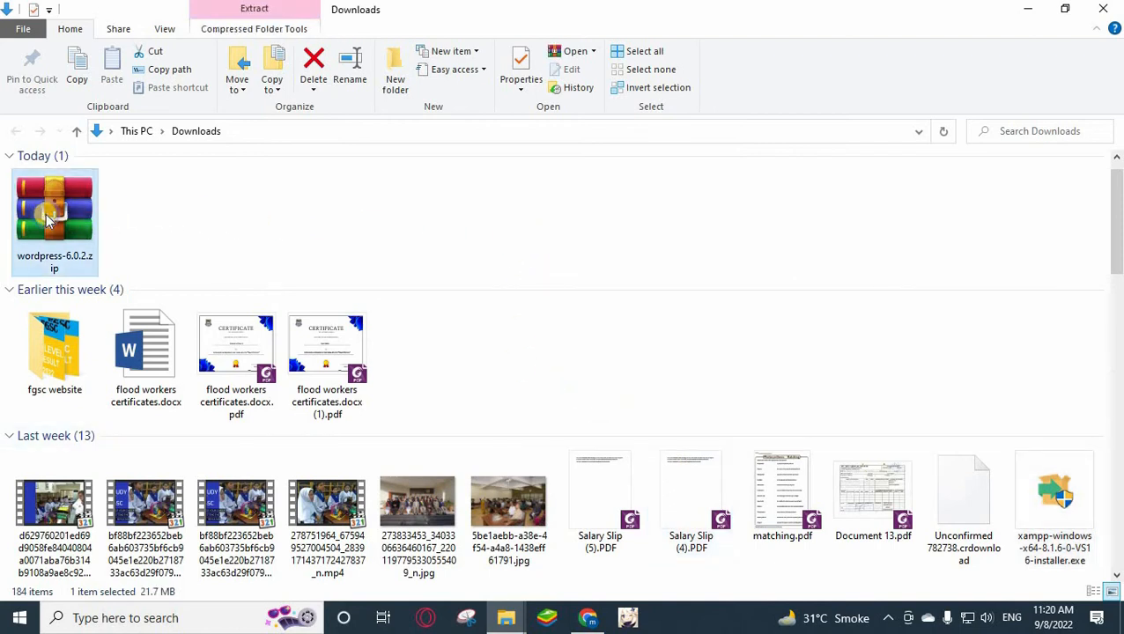
{"action": "left_click", "coordinate": [107, 463]}
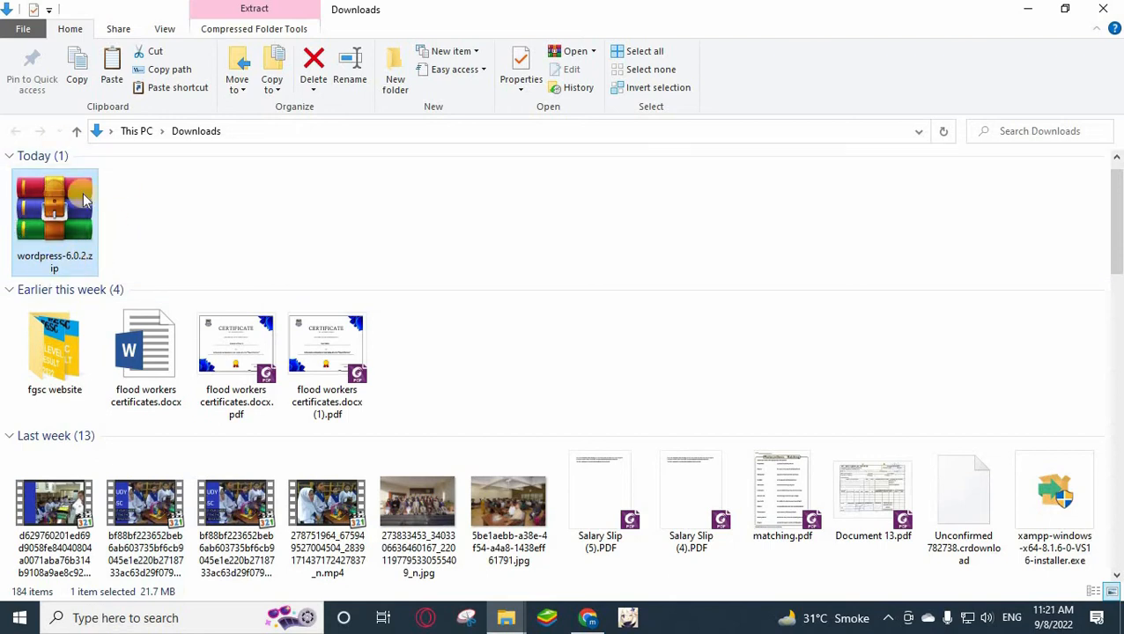
{"action": "mouse_move", "coordinate": [504, 615]}
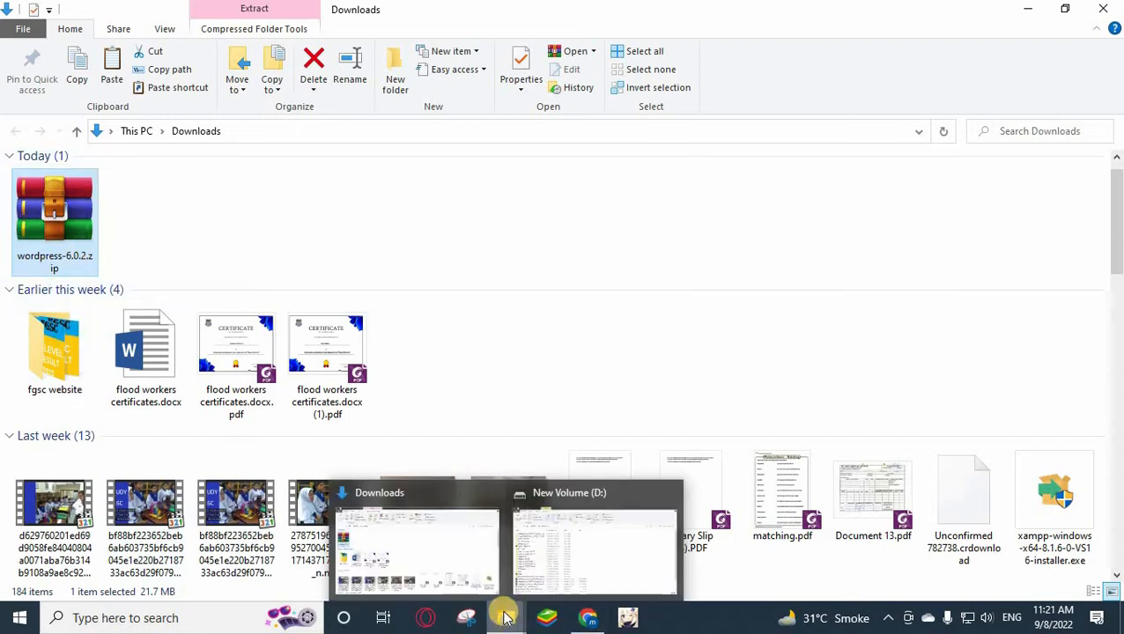
{"action": "left_click", "coordinate": [557, 541]}
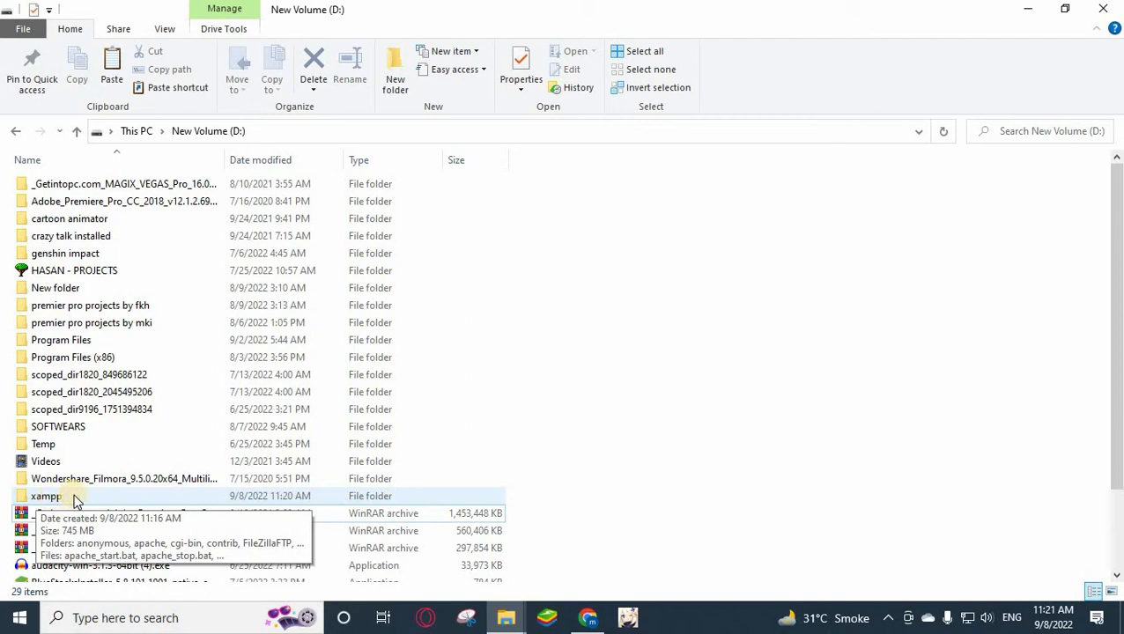
{"action": "double_click", "coordinate": [46, 497]}
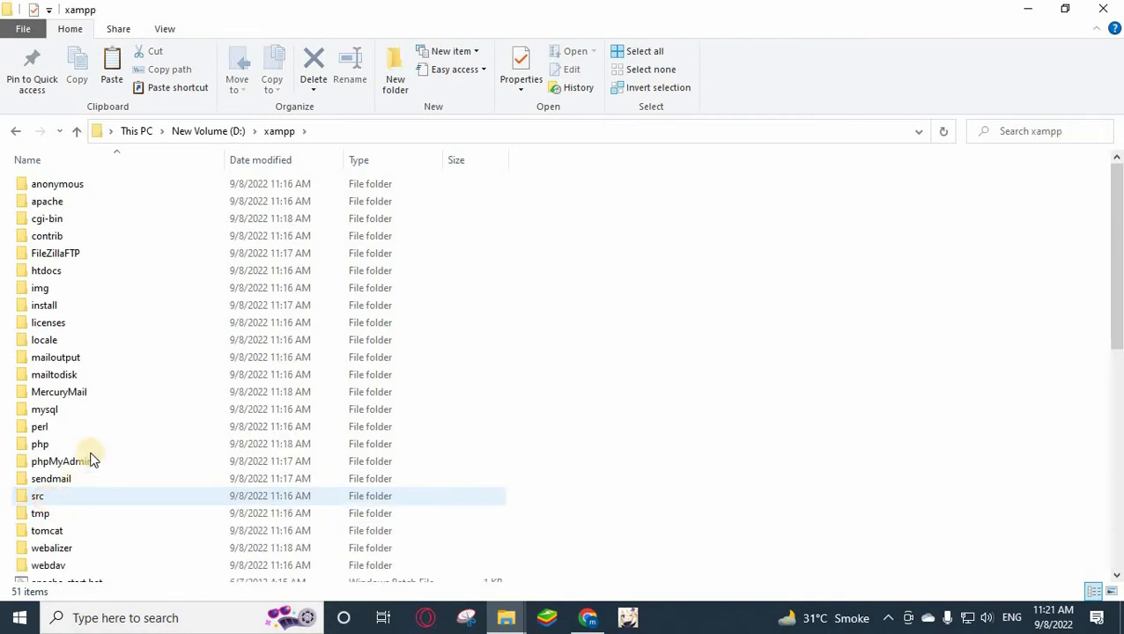
{"action": "double_click", "coordinate": [27, 277]}
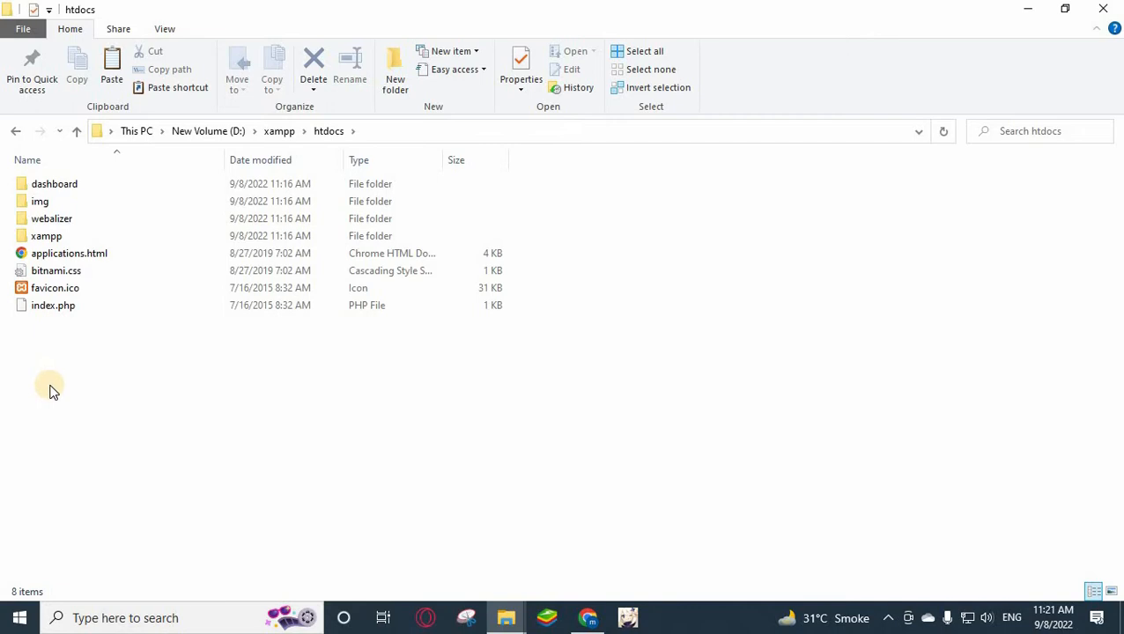
Create a new folder named 'testing' in htdocs and open it.
{"action": "right_click", "coordinate": [51, 391]}
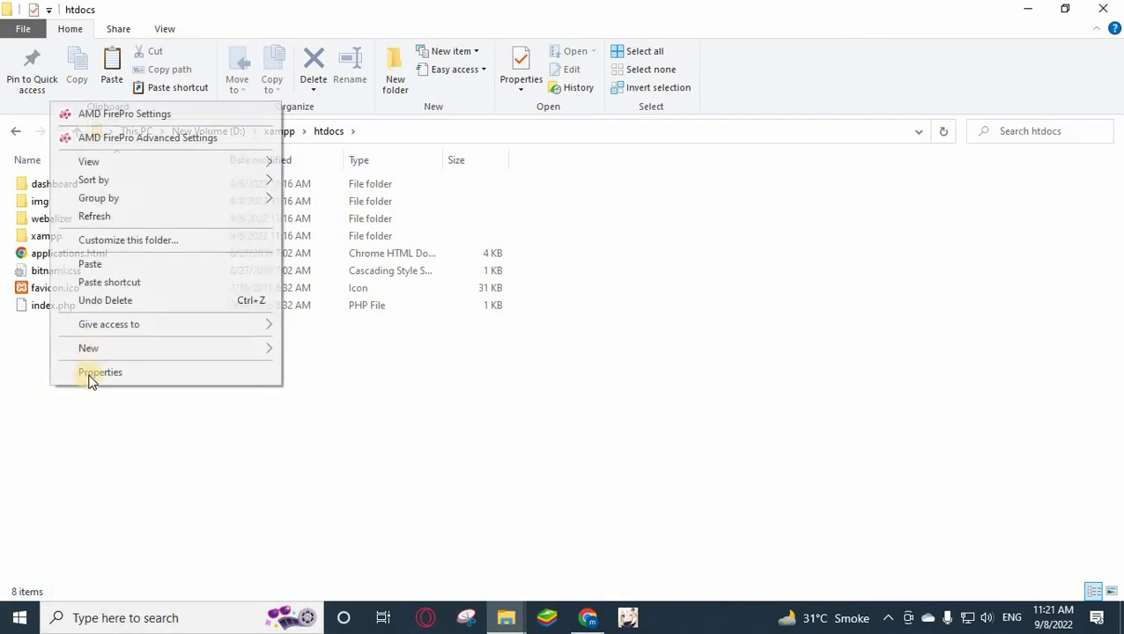
{"action": "mouse_move", "coordinate": [90, 349]}
{"action": "left_click", "coordinate": [317, 349]}
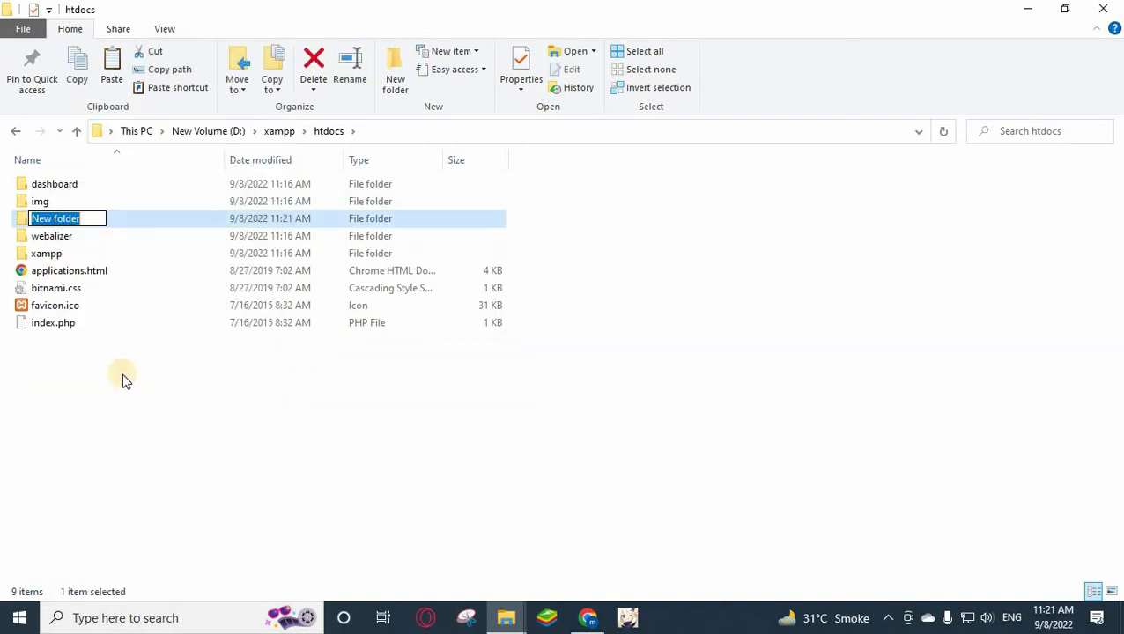
{"action": "type", "text": "testing"}
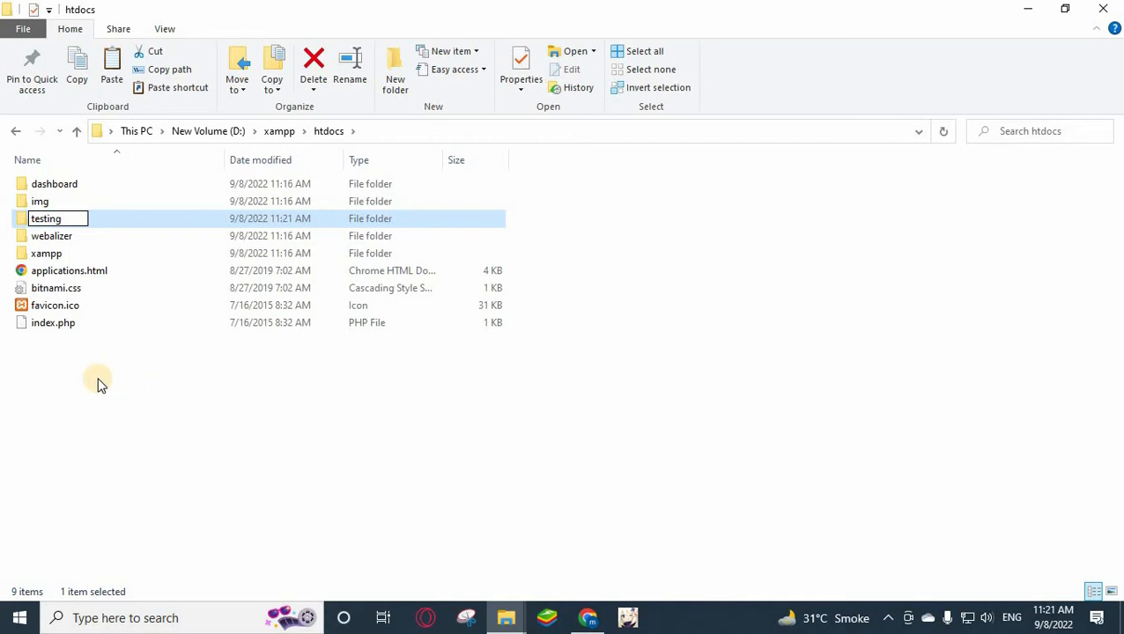
{"action": "left_click", "coordinate": [92, 280]}
{"action": "double_click", "coordinate": [26, 221]}
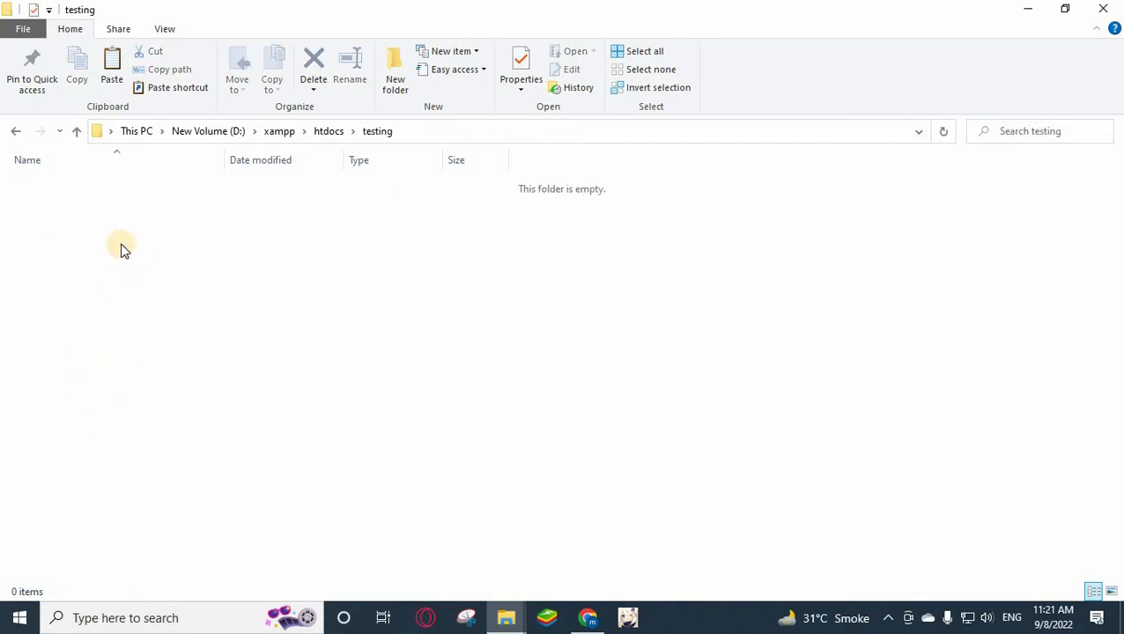
Paste wordpress-6.0.2.zip into testing and extract it to a wordpress-6.0.2 folder.
{"action": "right_click", "coordinate": [118, 244]}
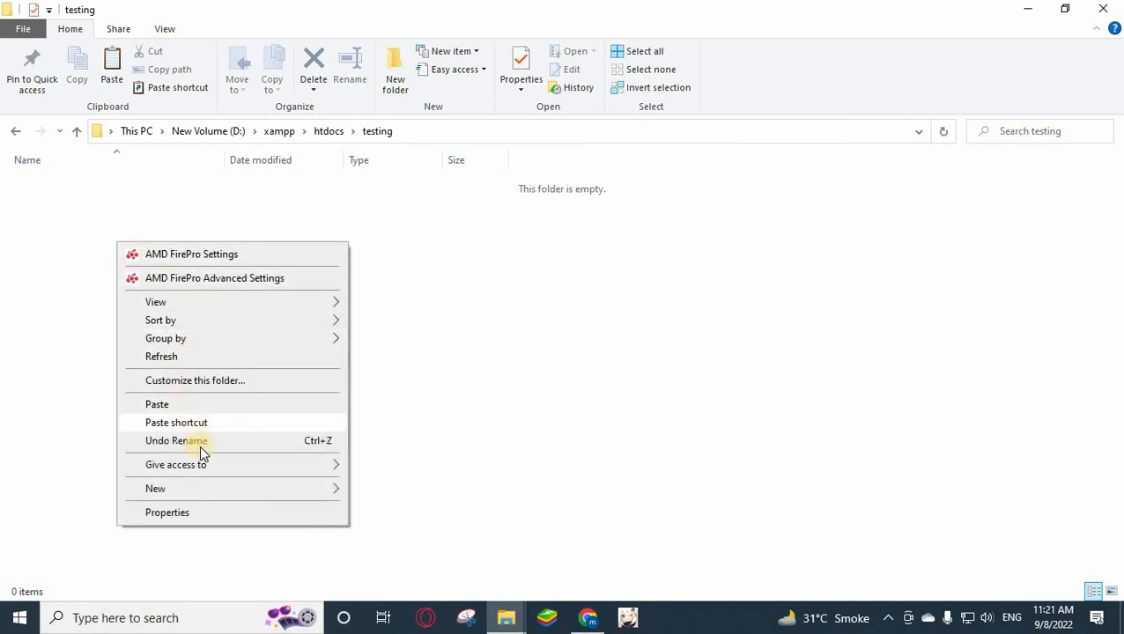
{"action": "left_click", "coordinate": [174, 403]}
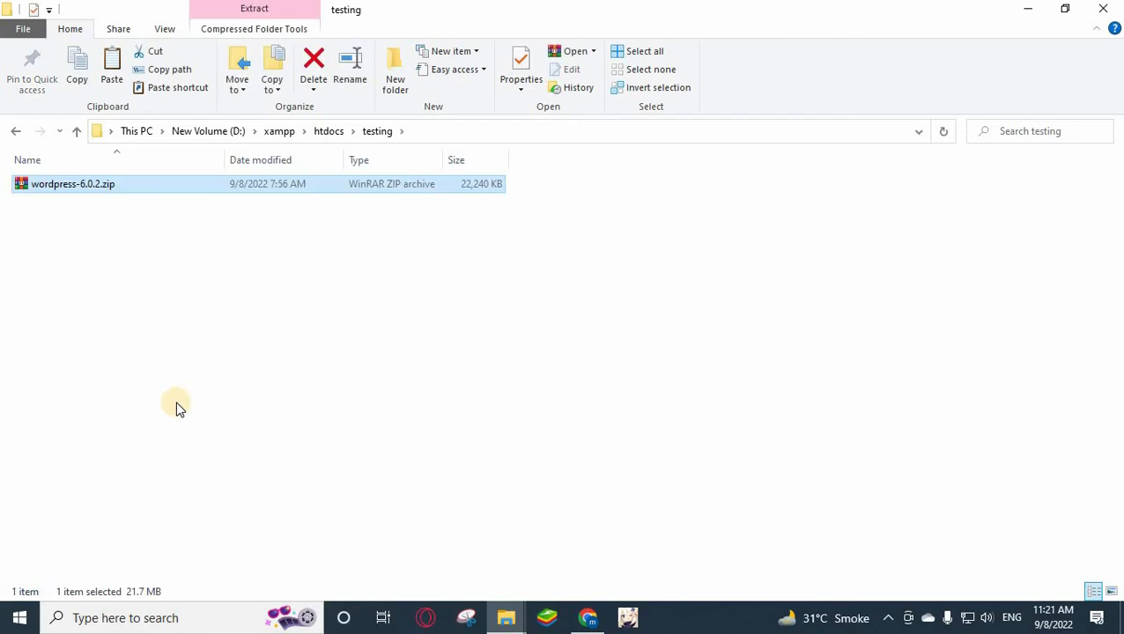
{"action": "right_click", "coordinate": [55, 186]}
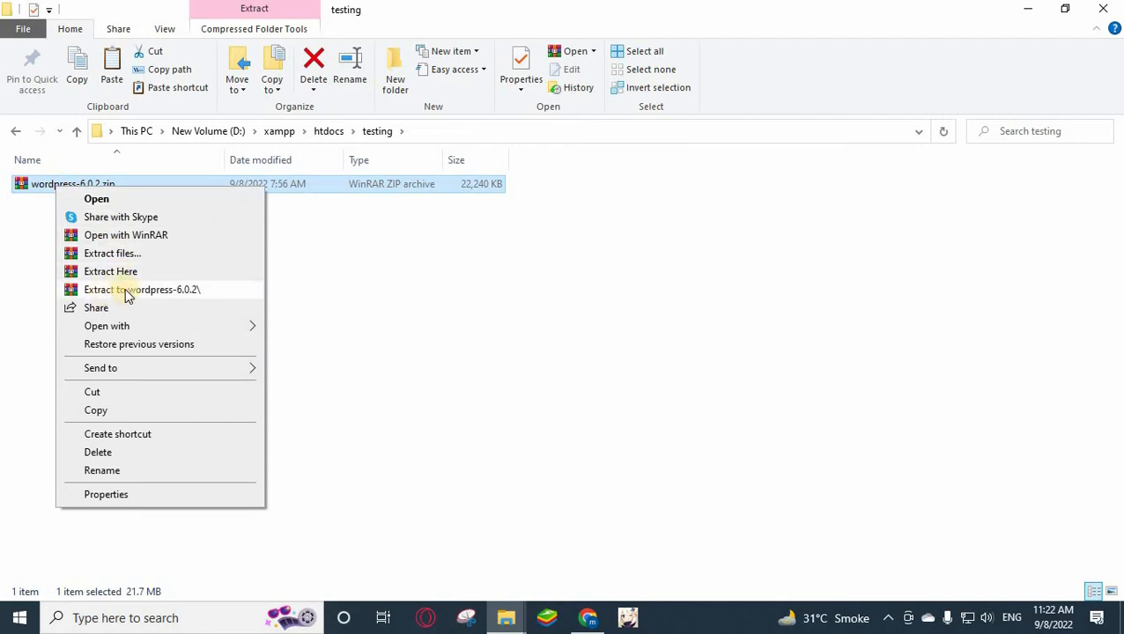
{"action": "left_click", "coordinate": [188, 290]}
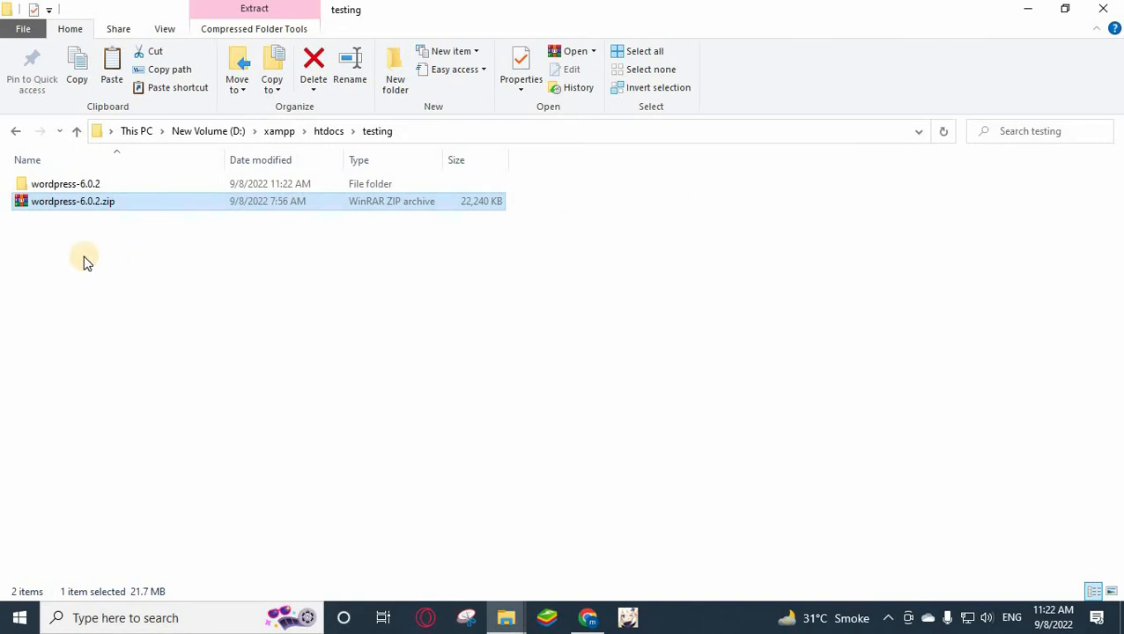
{"action": "double_click", "coordinate": [25, 188]}
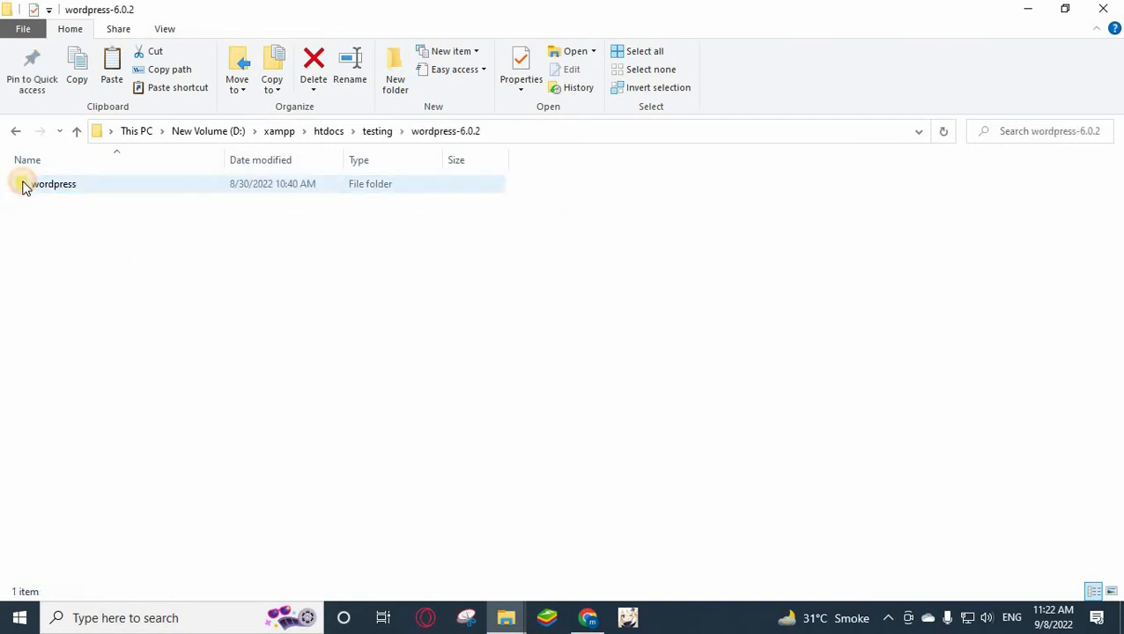
Cut all 19 files from wordpress-6.0.2\wordpress and paste them into testing.
{"action": "double_click", "coordinate": [71, 185]}
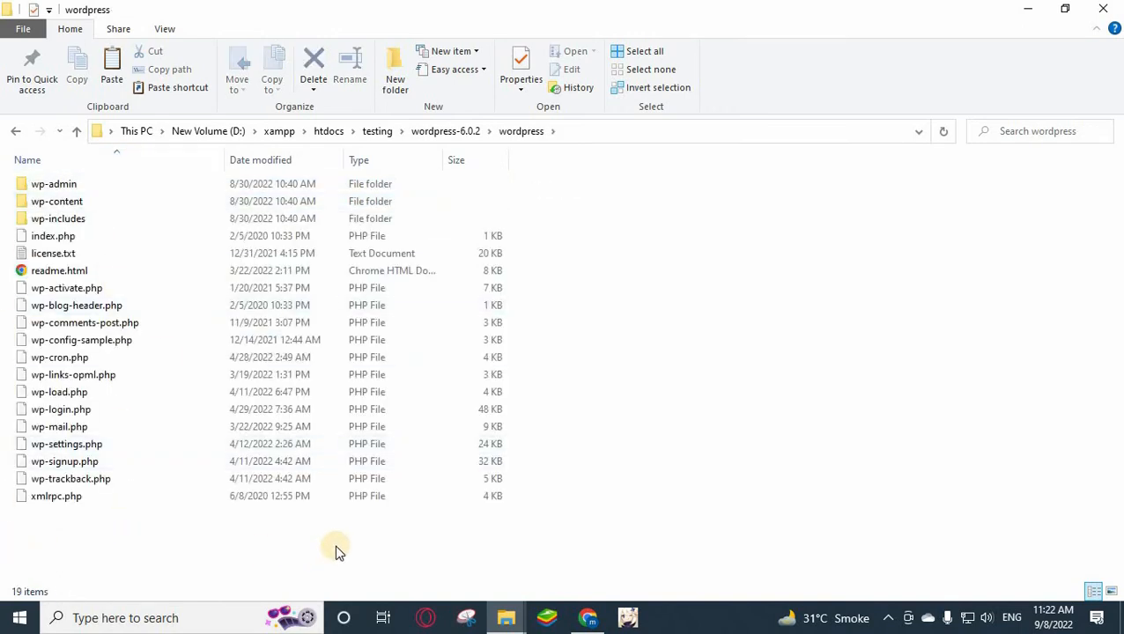
{"action": "left_click_drag", "start_coordinate": [335, 544], "coordinate": [6, 190]}
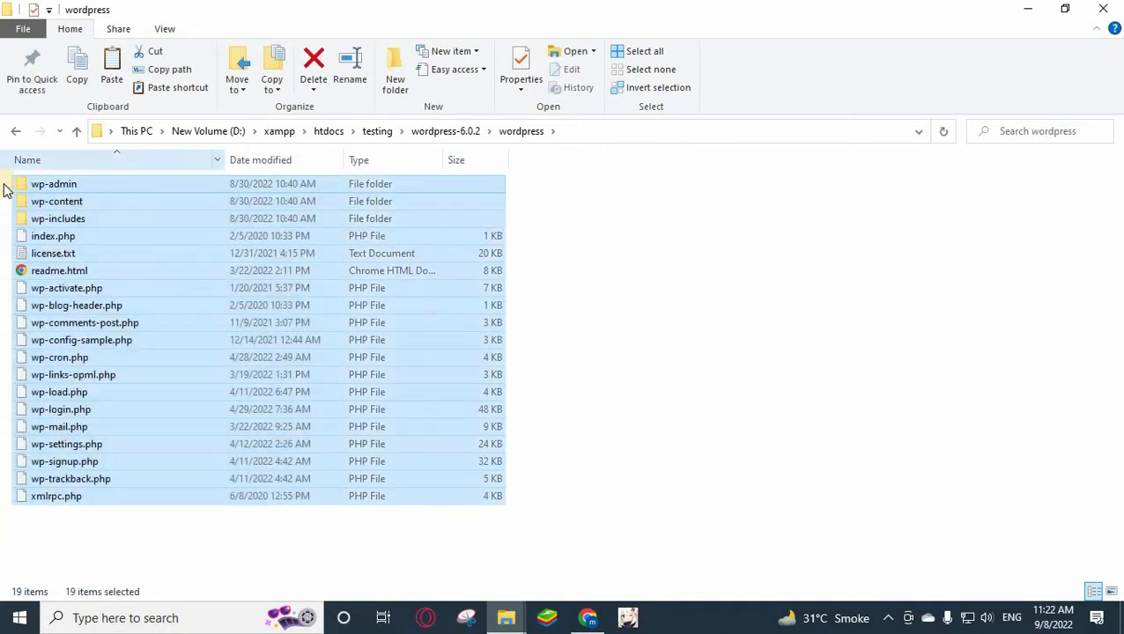
{"action": "right_click", "coordinate": [36, 185]}
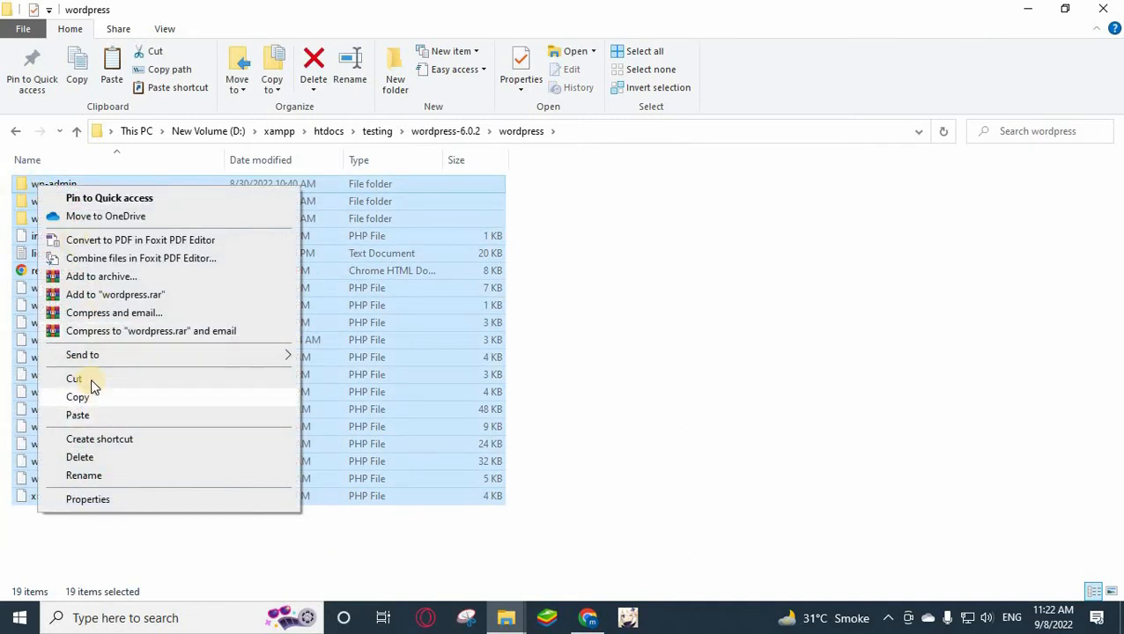
{"action": "left_click", "coordinate": [90, 379]}
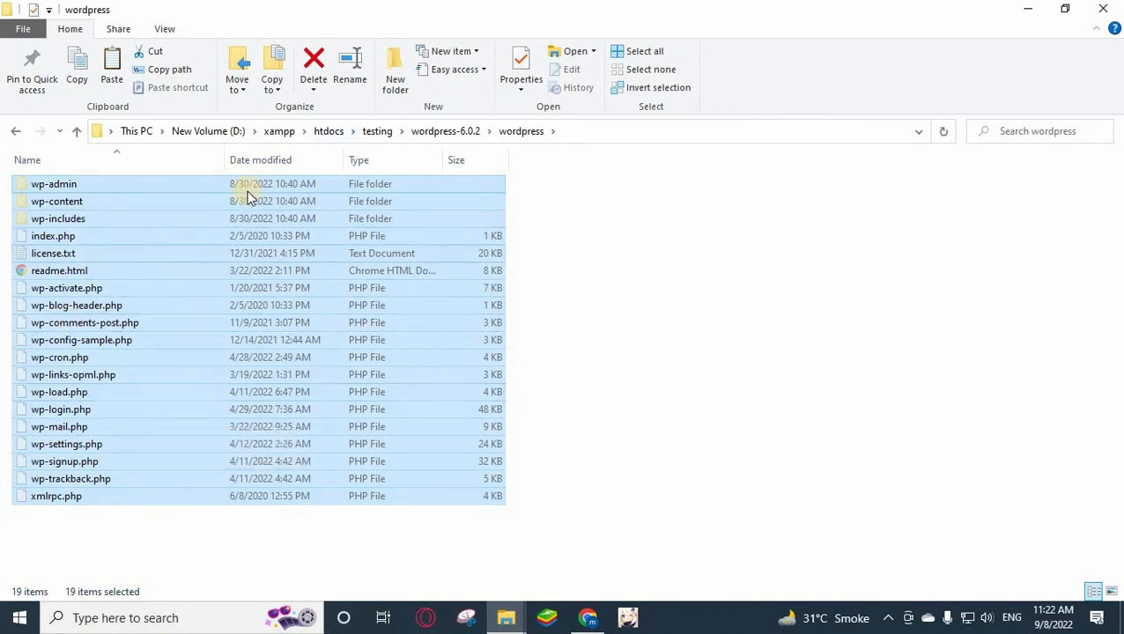
{"action": "left_click", "coordinate": [378, 132]}
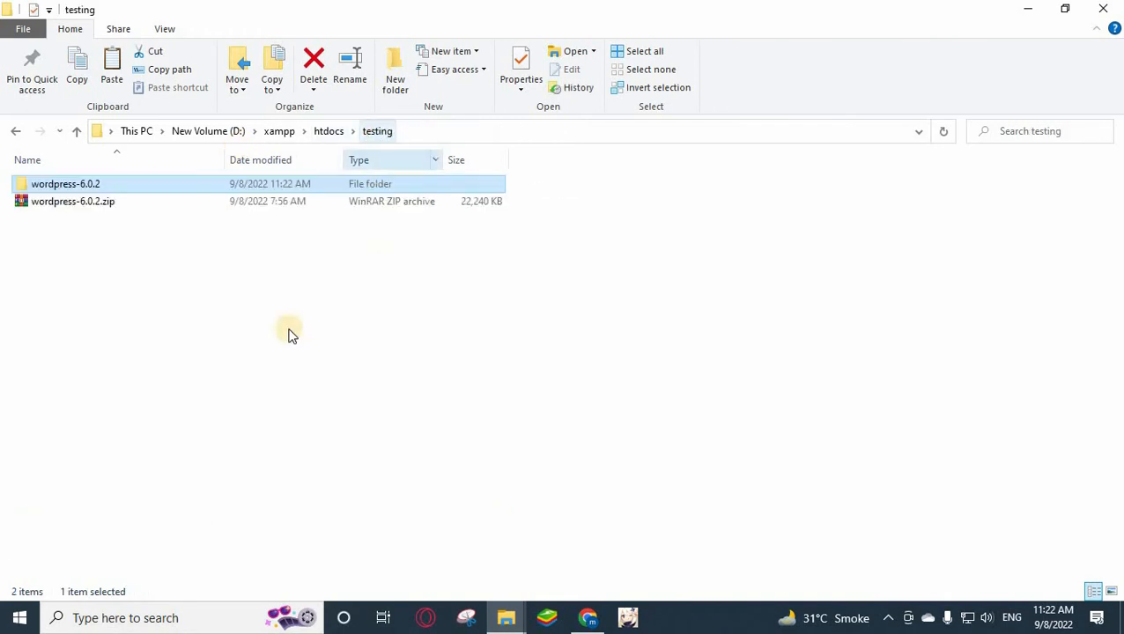
{"action": "right_click", "coordinate": [38, 253]}
{"action": "left_click", "coordinate": [94, 413]}
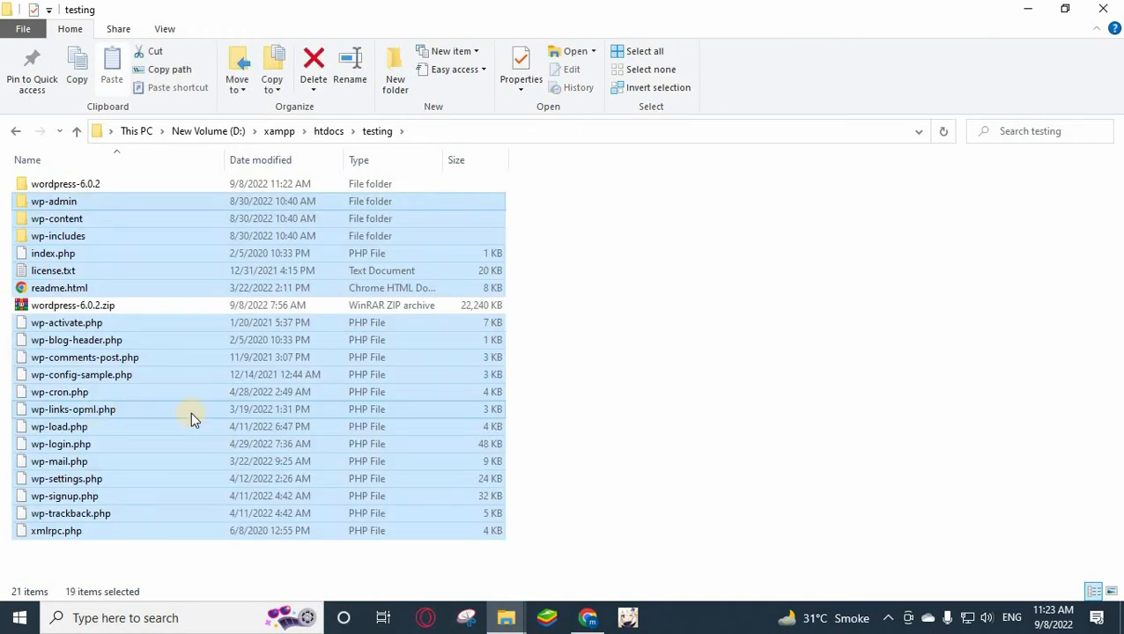
Delete wordpress-6.0.2.zip and the leftover wordpress-6.0.2 folder from testing.
{"action": "left_click", "coordinate": [624, 336]}
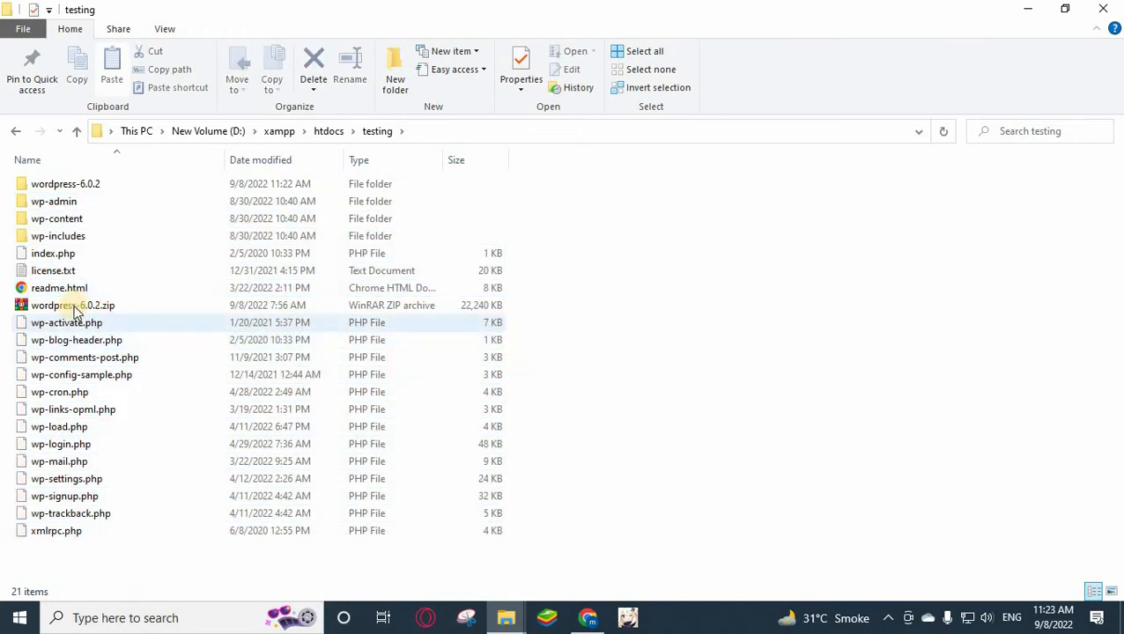
{"action": "left_click", "coordinate": [29, 308]}
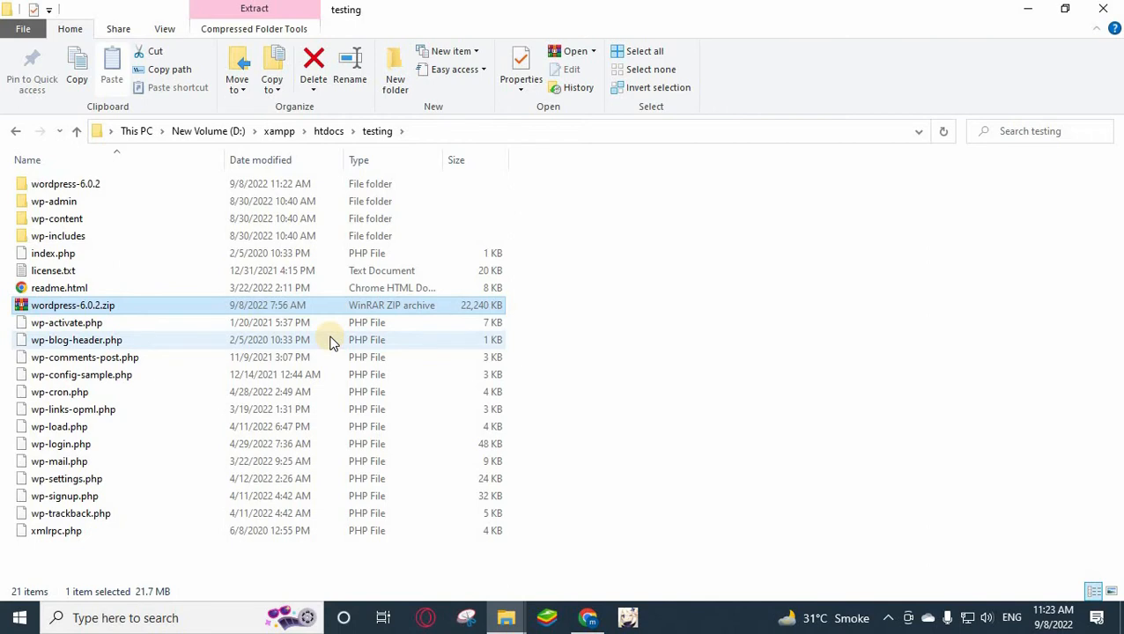
{"action": "key", "text": "Delete"}
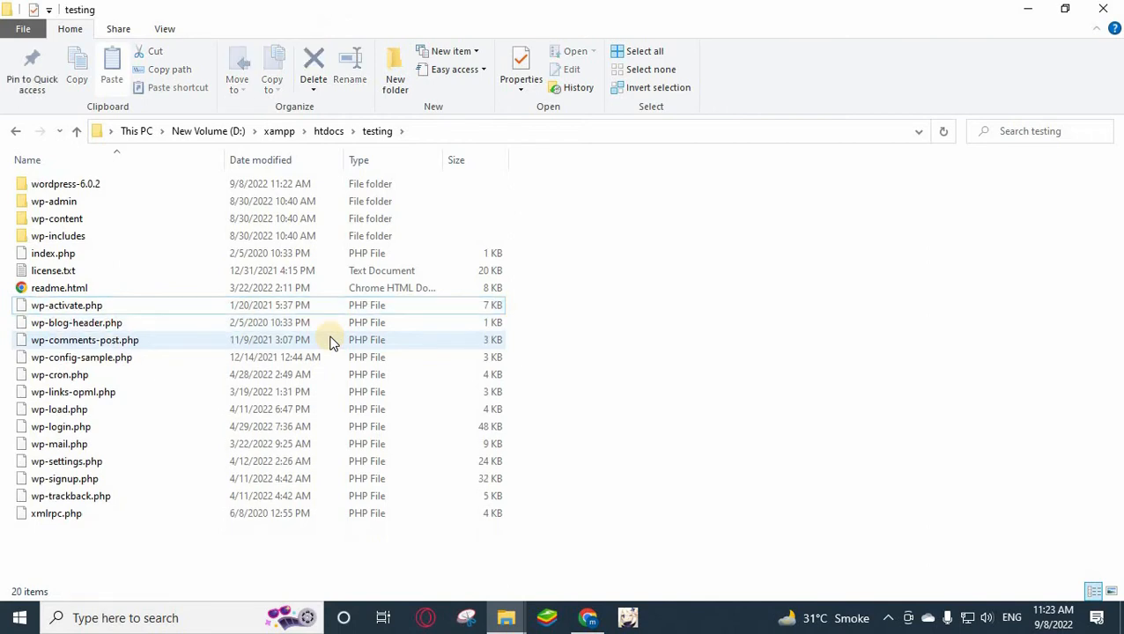
{"action": "left_click", "coordinate": [24, 188]}
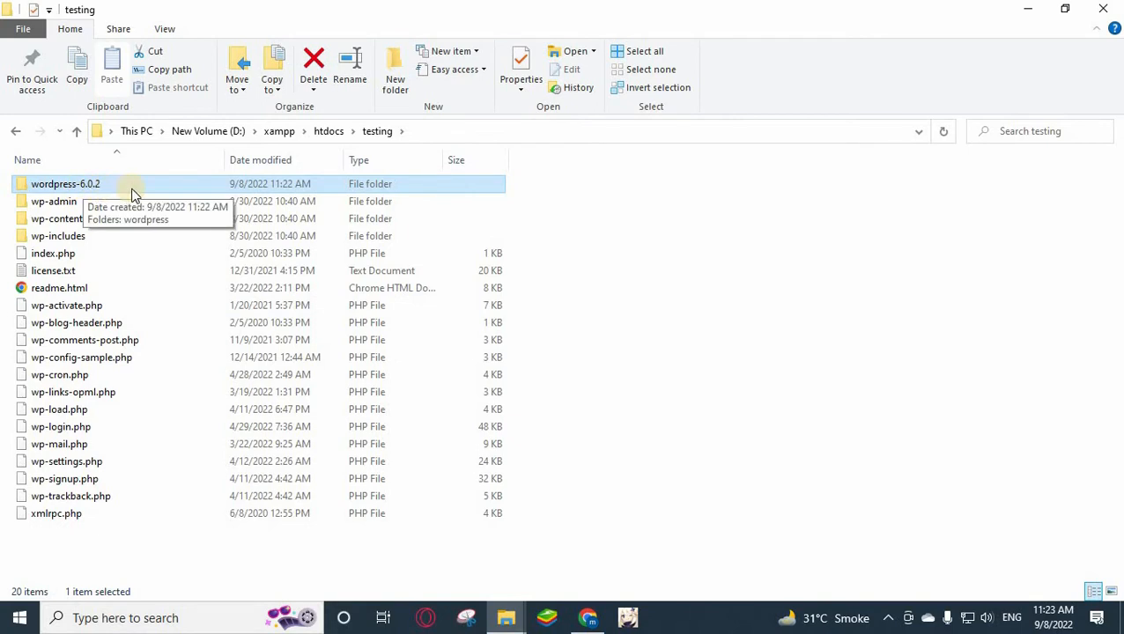
{"action": "key", "text": "Delete"}
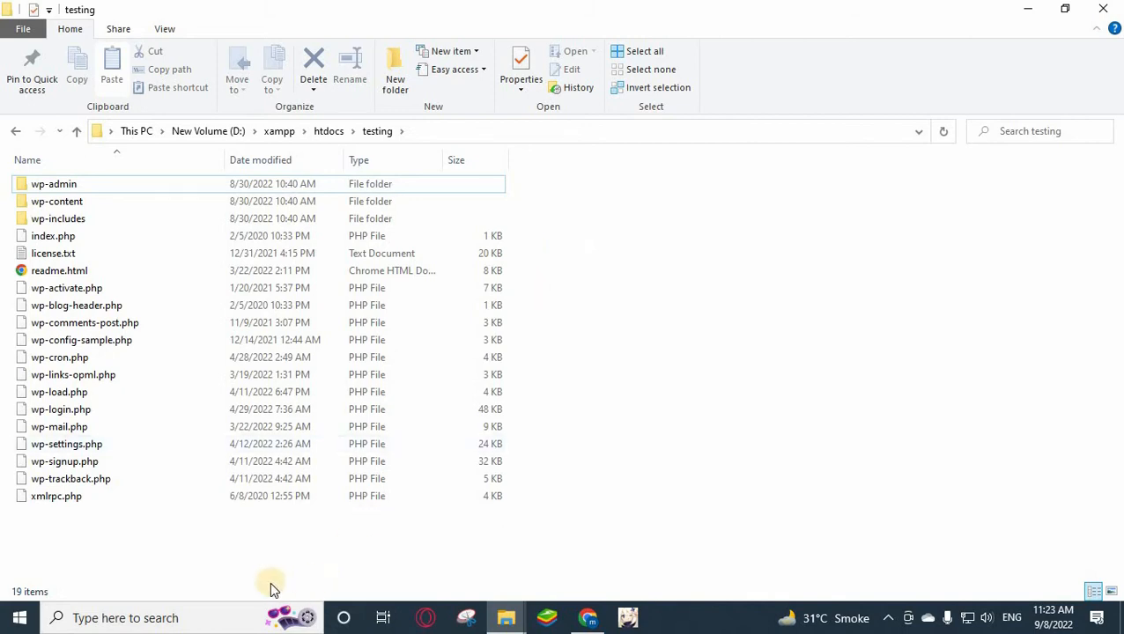
Launch the XAMPP Control Panel via search, then quit it from its tray icon.
{"action": "left_click", "coordinate": [145, 620]}
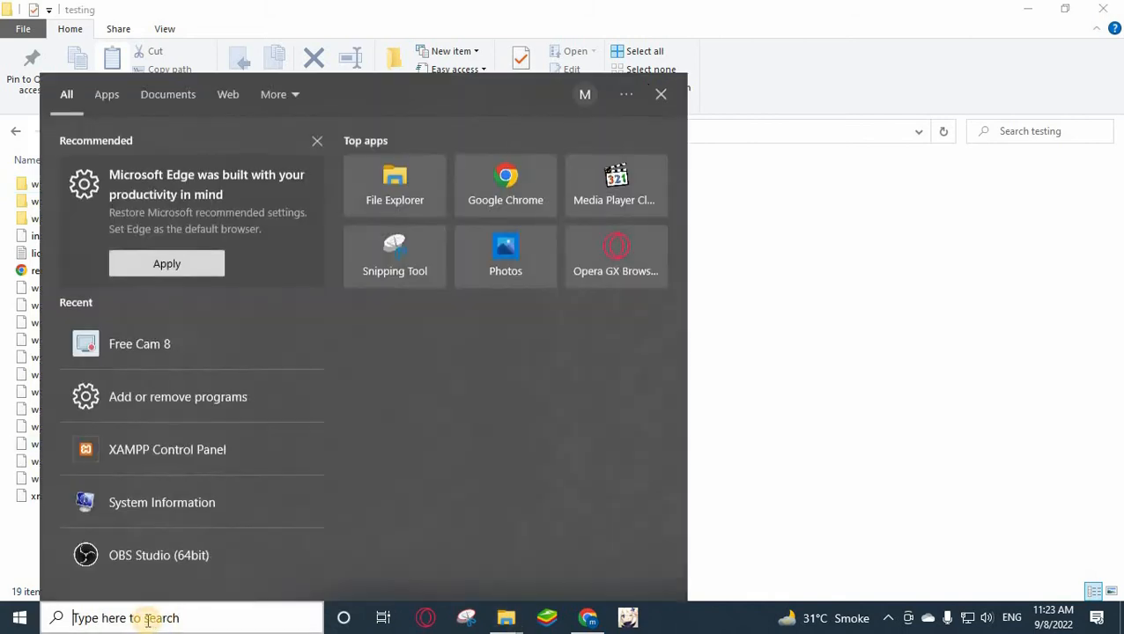
{"action": "type", "text": "xamp"}
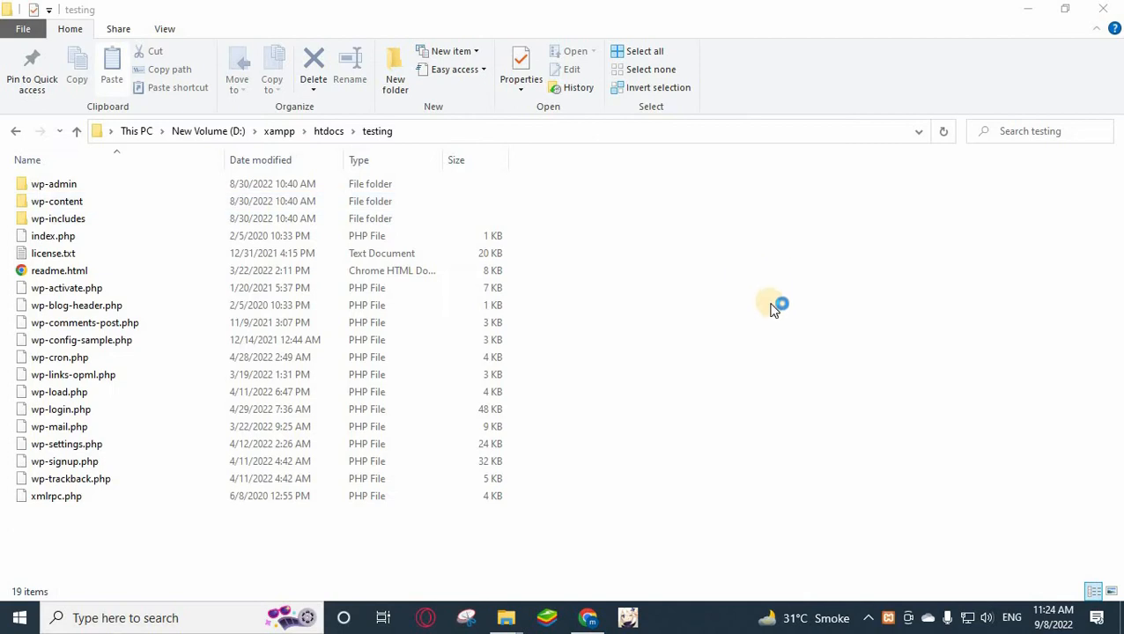
{"action": "left_click", "coordinate": [870, 621]}
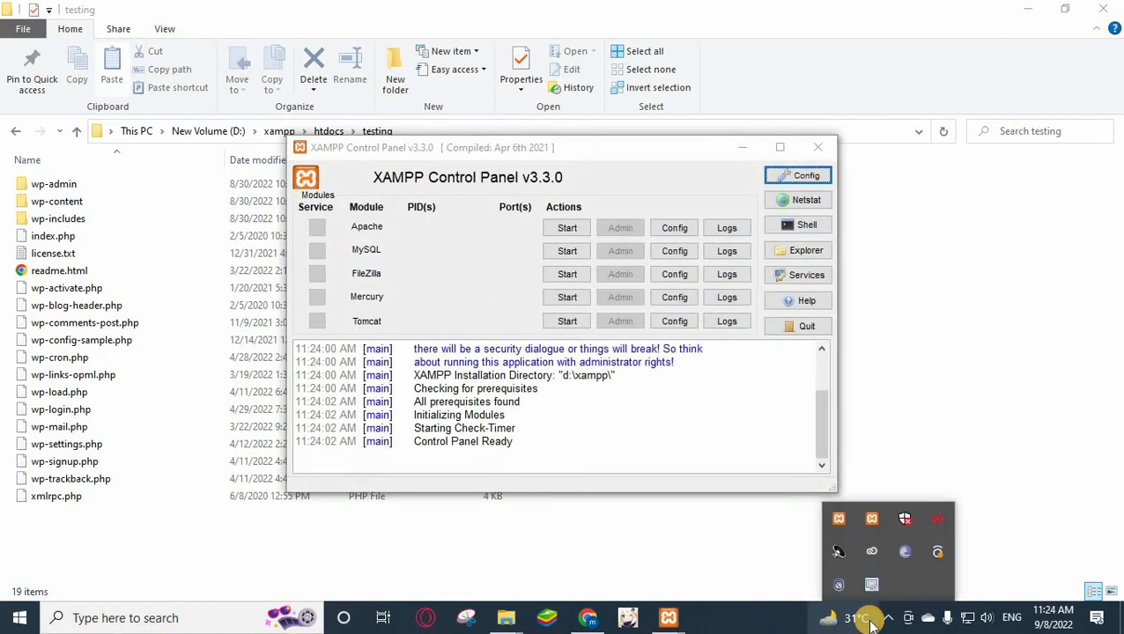
{"action": "mouse_move", "coordinate": [865, 619]}
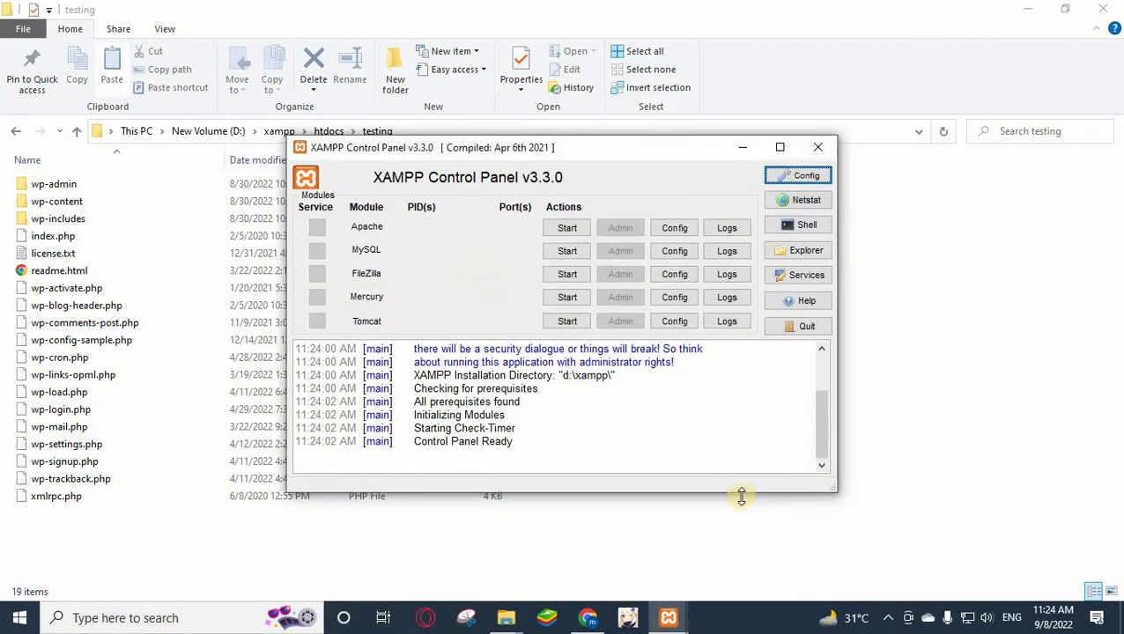
{"action": "left_click", "coordinate": [888, 620]}
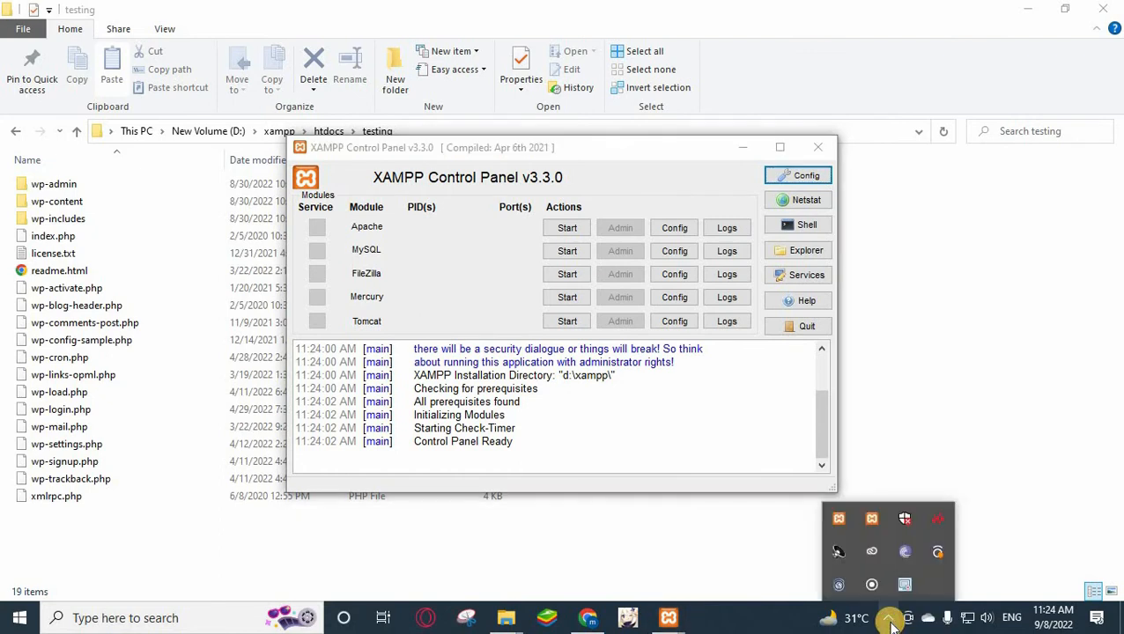
{"action": "right_click", "coordinate": [873, 520]}
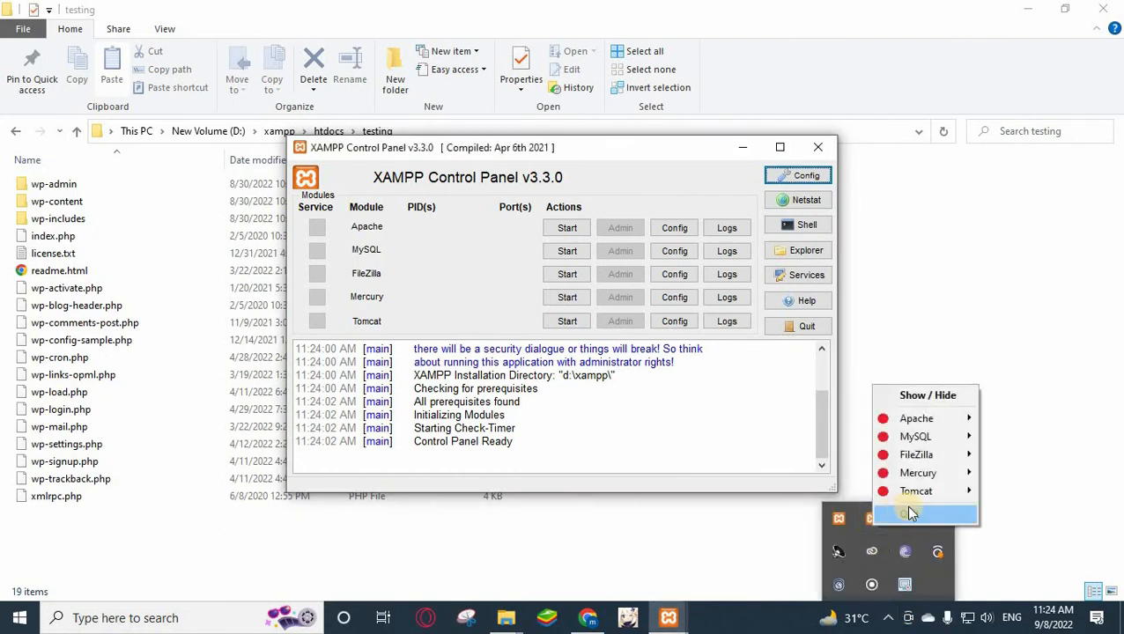
{"action": "left_click", "coordinate": [909, 515]}
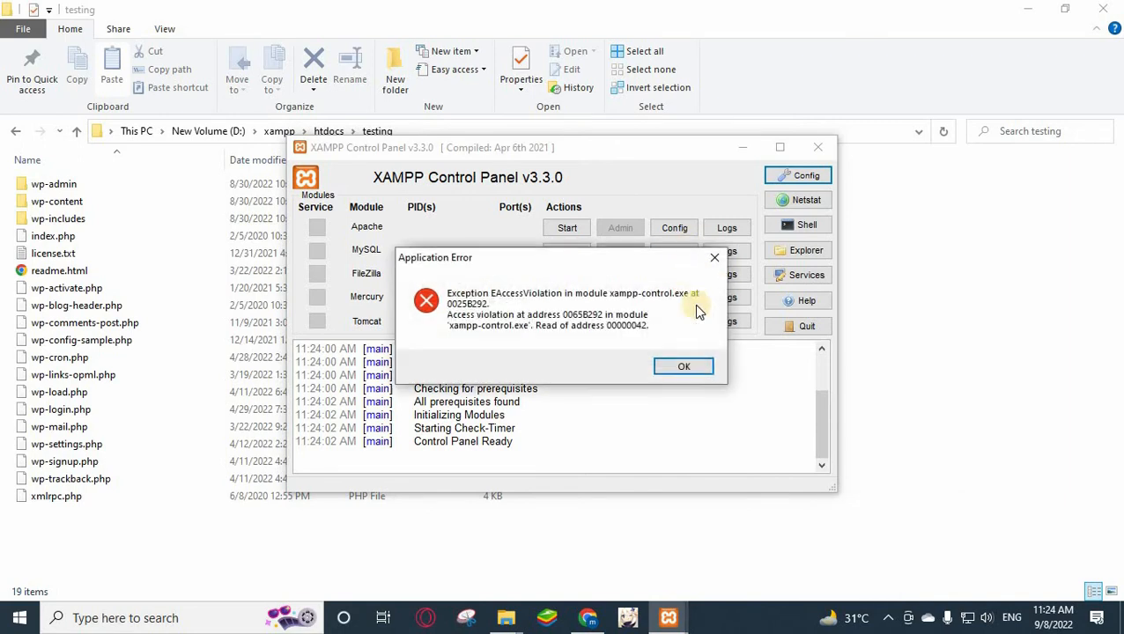
Dismiss the access-violation errors and force-close the unresponsive xampp-control.exe.
{"action": "left_click", "coordinate": [687, 367]}
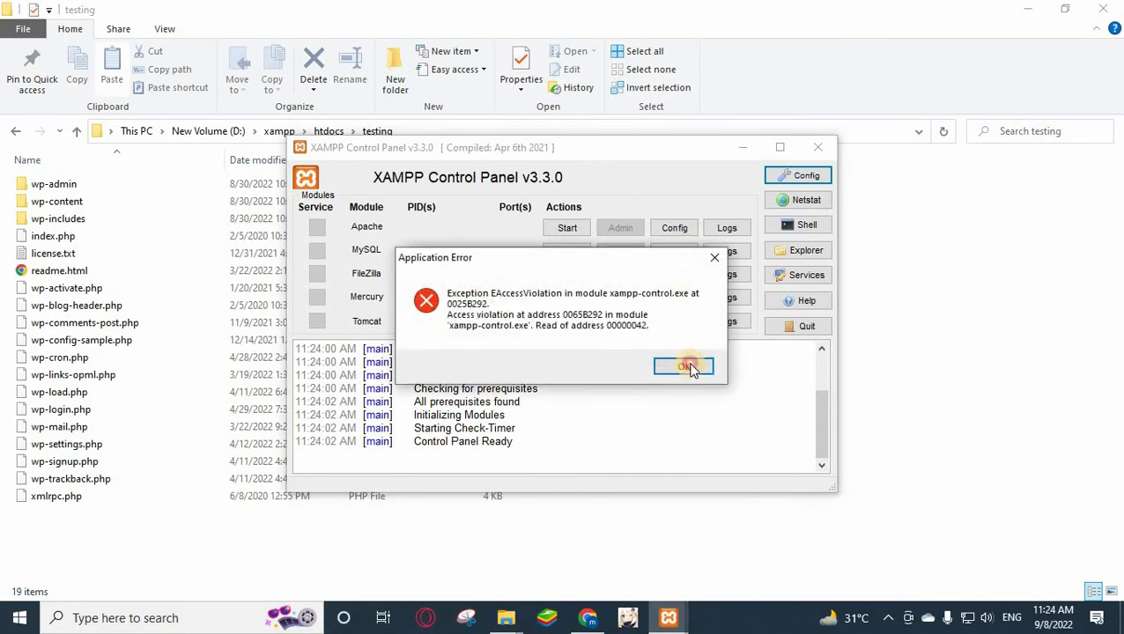
{"action": "left_click", "coordinate": [714, 262]}
{"action": "left_click", "coordinate": [668, 618]}
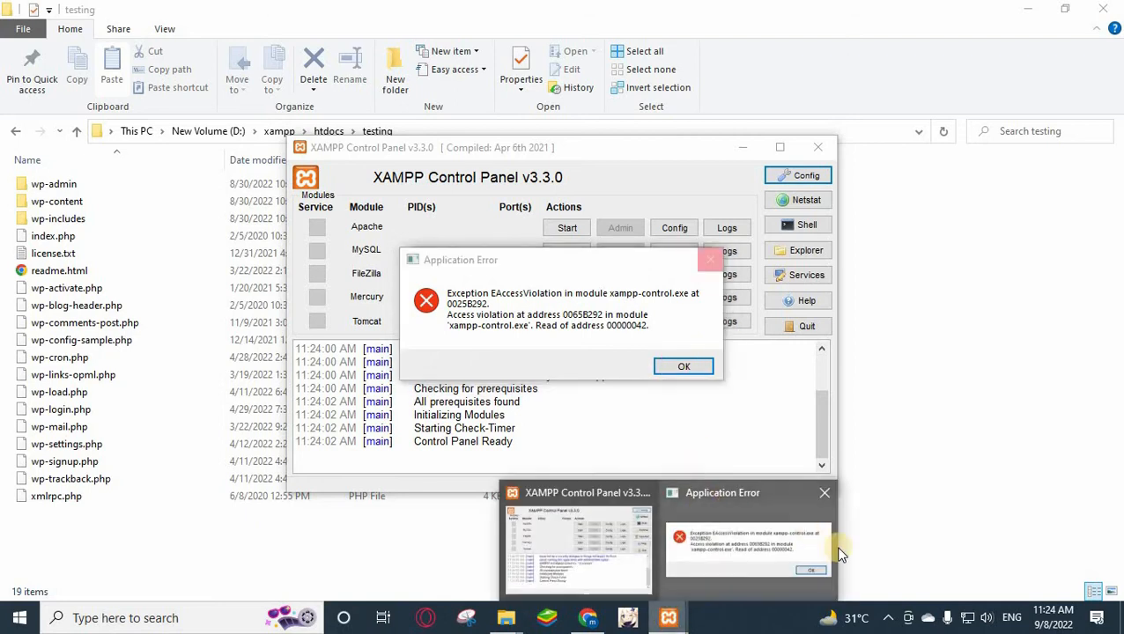
{"action": "left_click", "coordinate": [825, 494]}
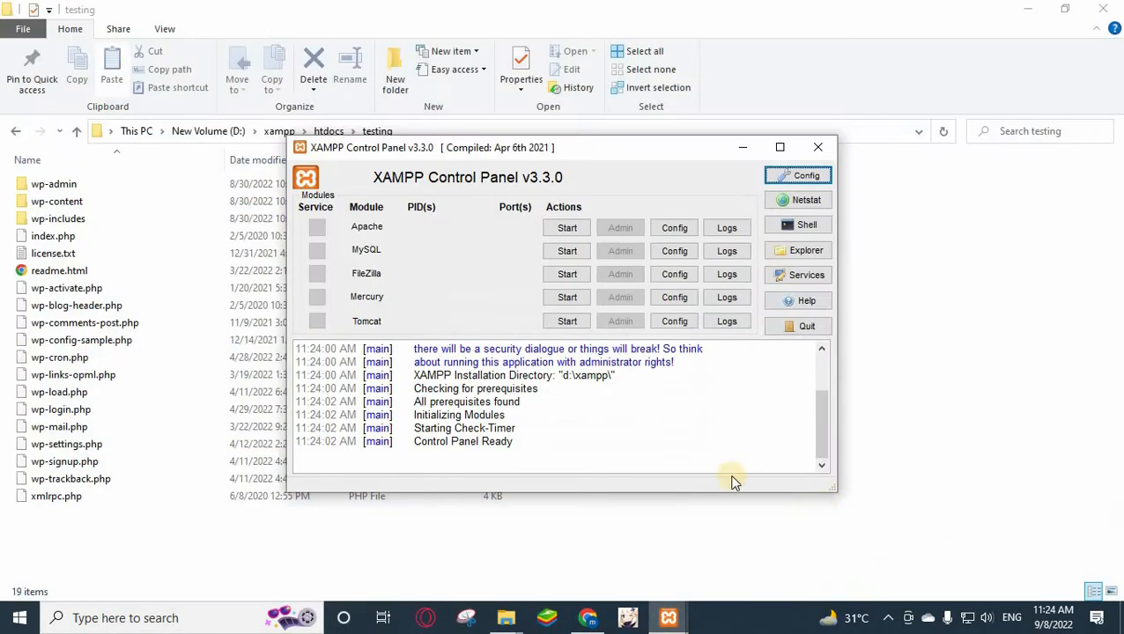
{"action": "left_click", "coordinate": [889, 619]}
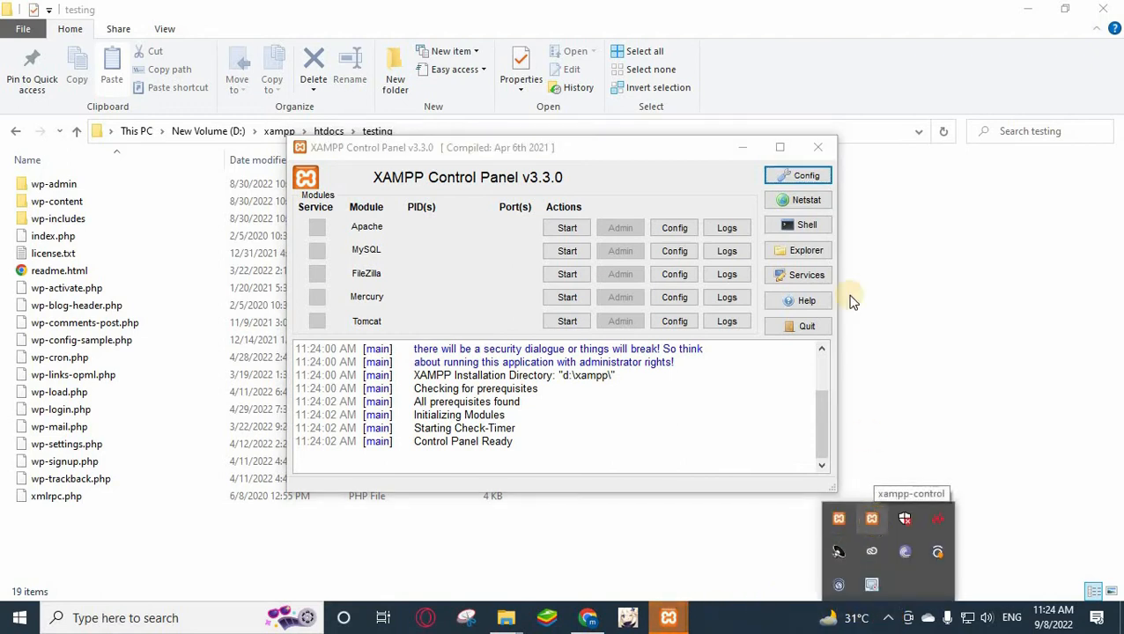
{"action": "left_click", "coordinate": [824, 179]}
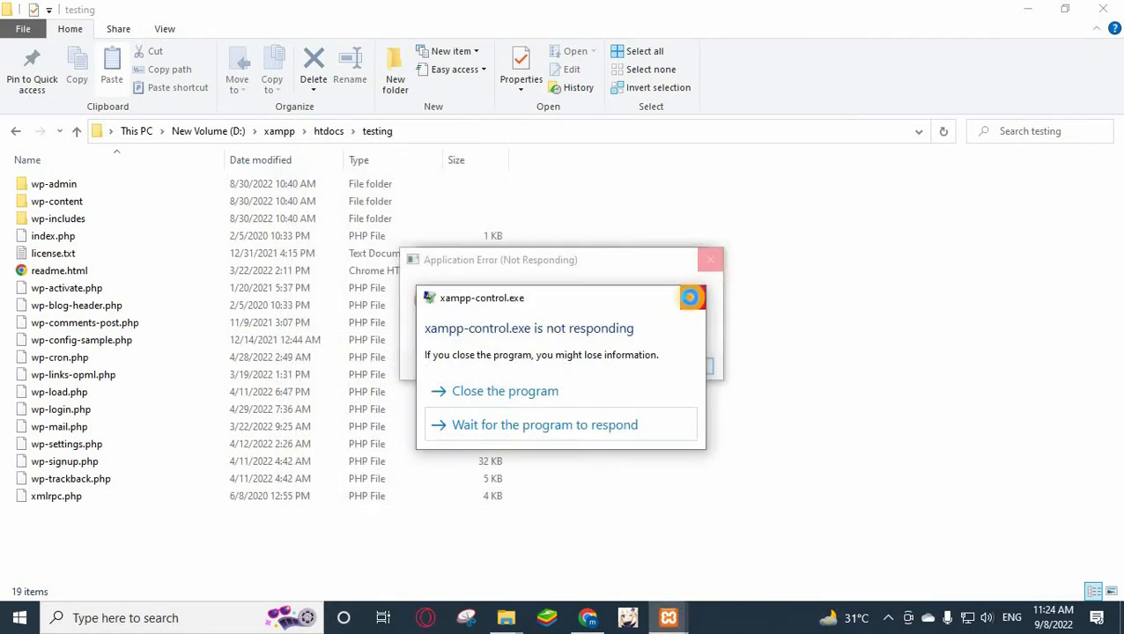
{"action": "left_click", "coordinate": [693, 298]}
{"action": "left_click", "coordinate": [711, 261]}
{"action": "left_click", "coordinate": [520, 392]}
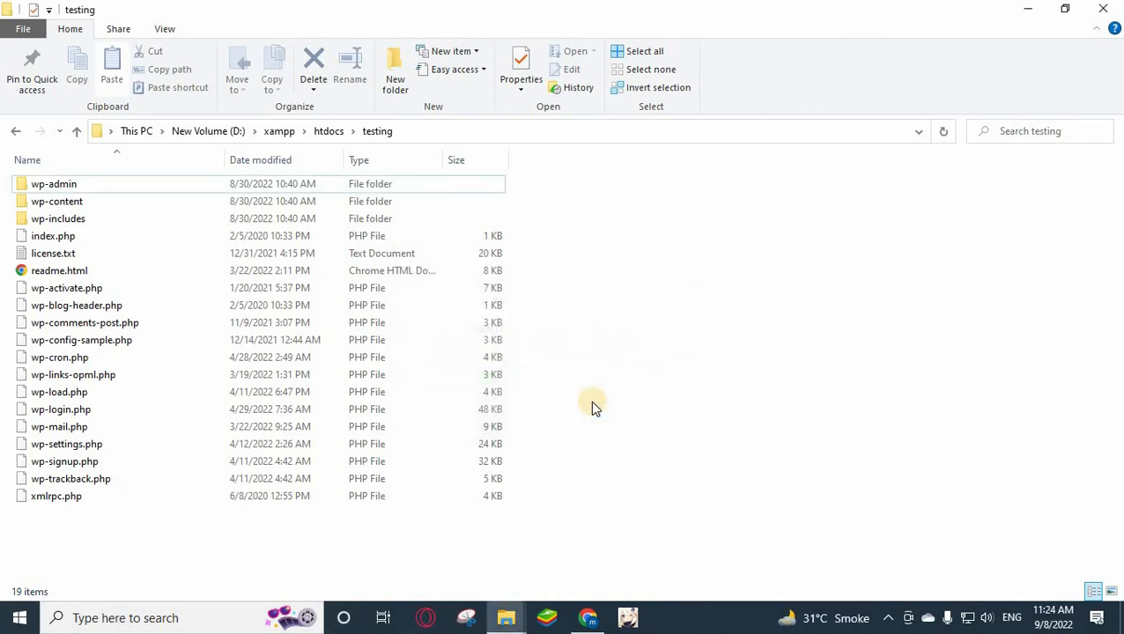
Relaunch XAMPP Control Panel from search and start Apache (ports 80, 443) and MySQL (3306).
{"action": "left_click", "coordinate": [128, 622]}
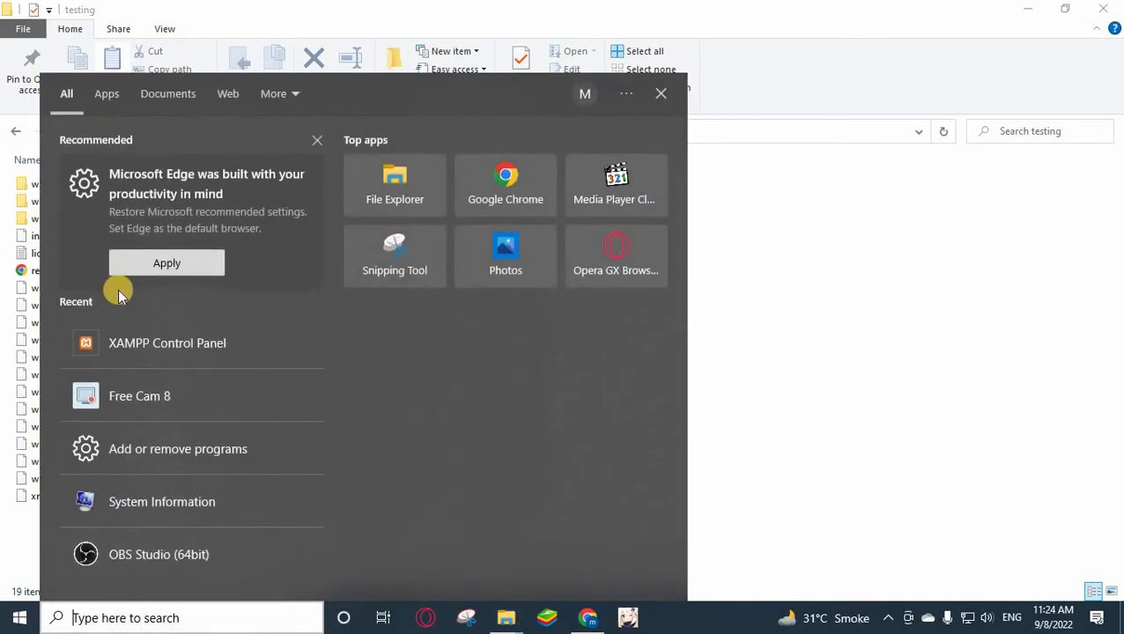
{"action": "left_click", "coordinate": [124, 344]}
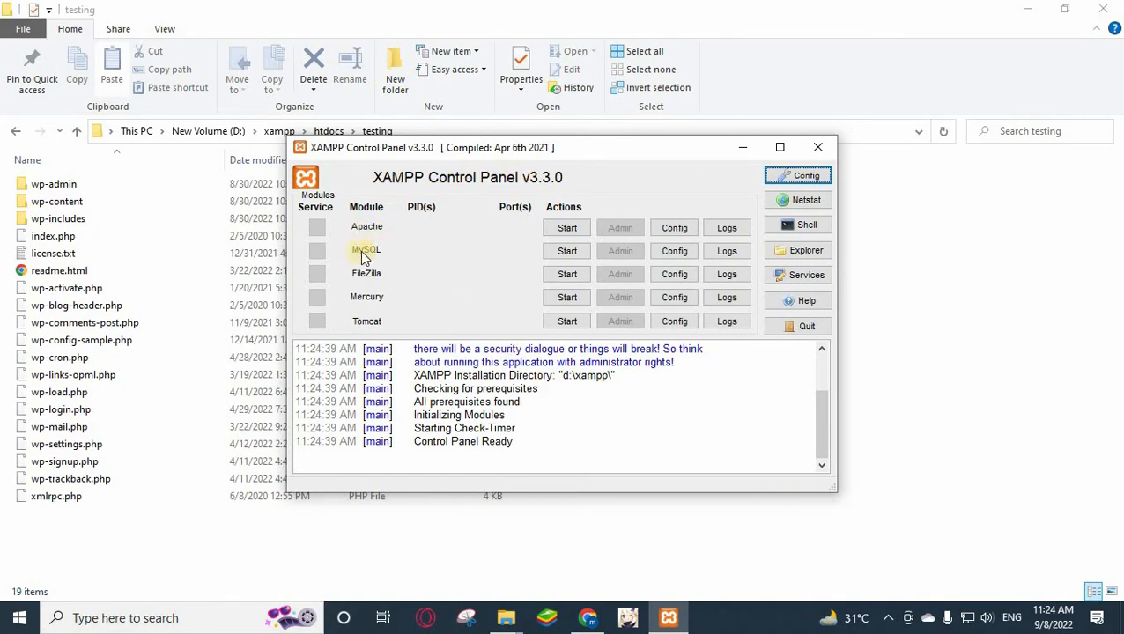
{"action": "left_click", "coordinate": [567, 228]}
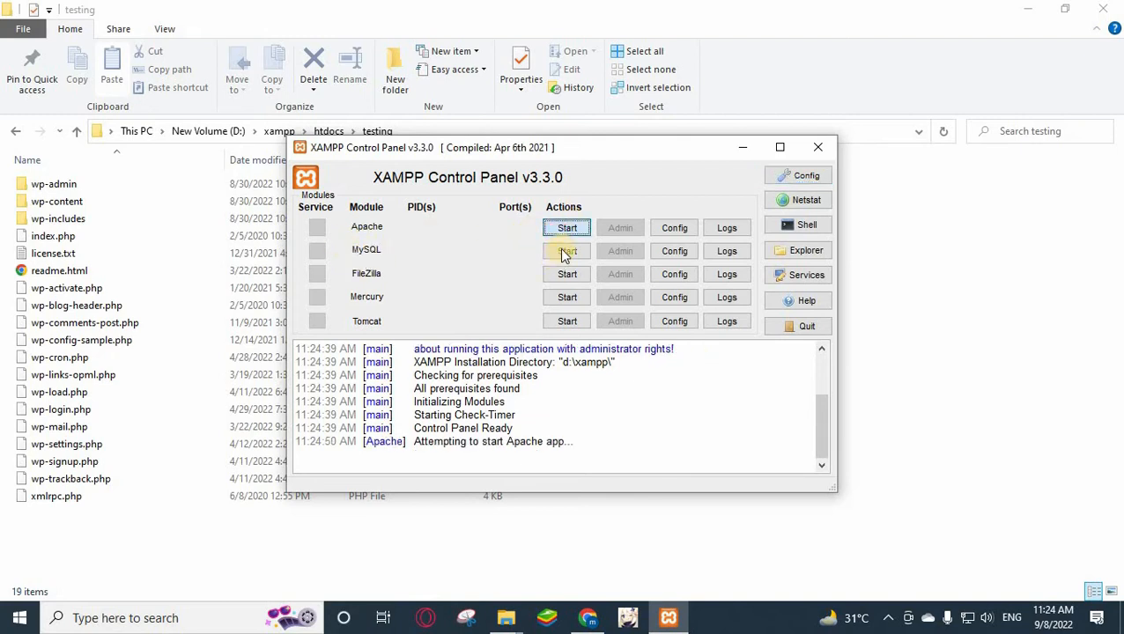
{"action": "left_click", "coordinate": [569, 253]}
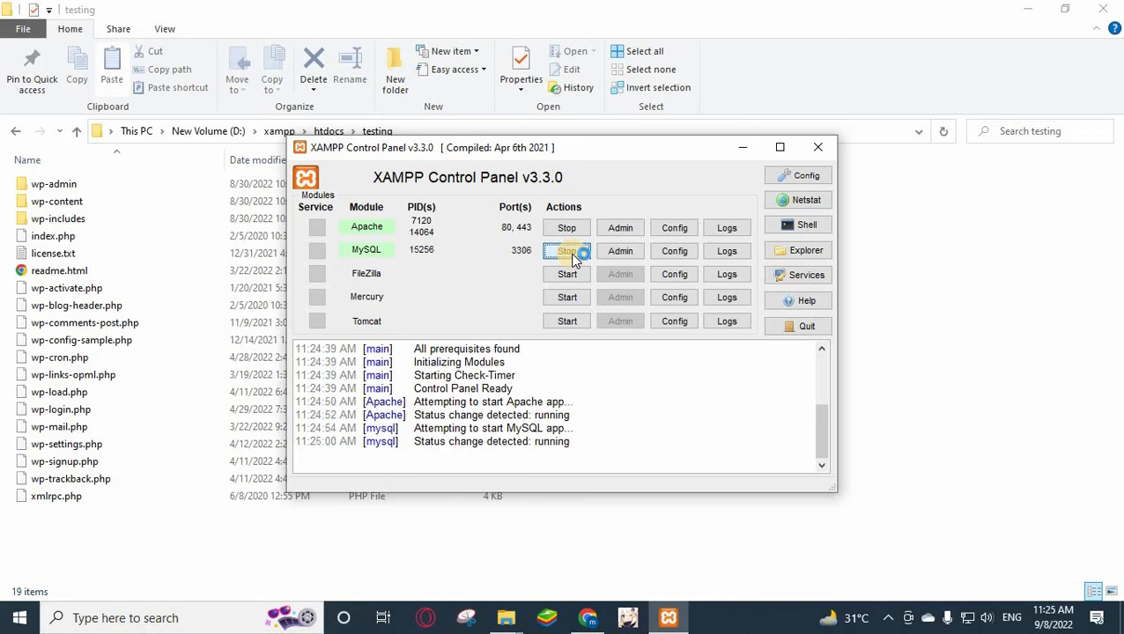
{"action": "left_click", "coordinate": [1029, 11]}
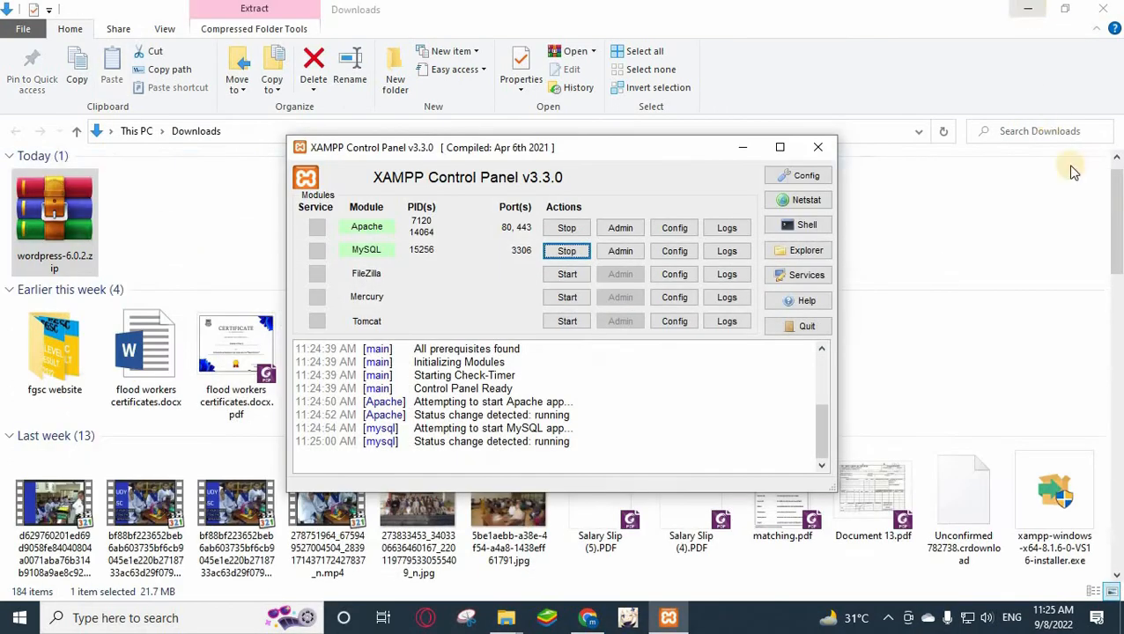
Load localhost in a new Chrome tab, then go on to phpMyAdmin from the XAMPP dashboard.
{"action": "left_click", "coordinate": [1029, 10]}
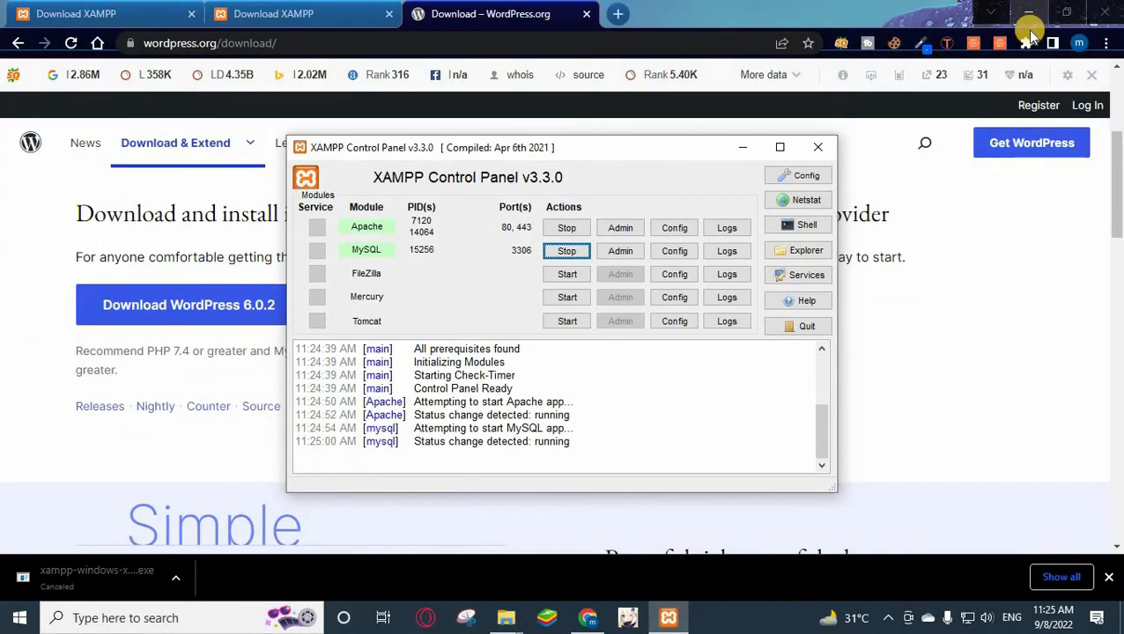
{"action": "left_click", "coordinate": [618, 13]}
{"action": "left_click", "coordinate": [547, 52]}
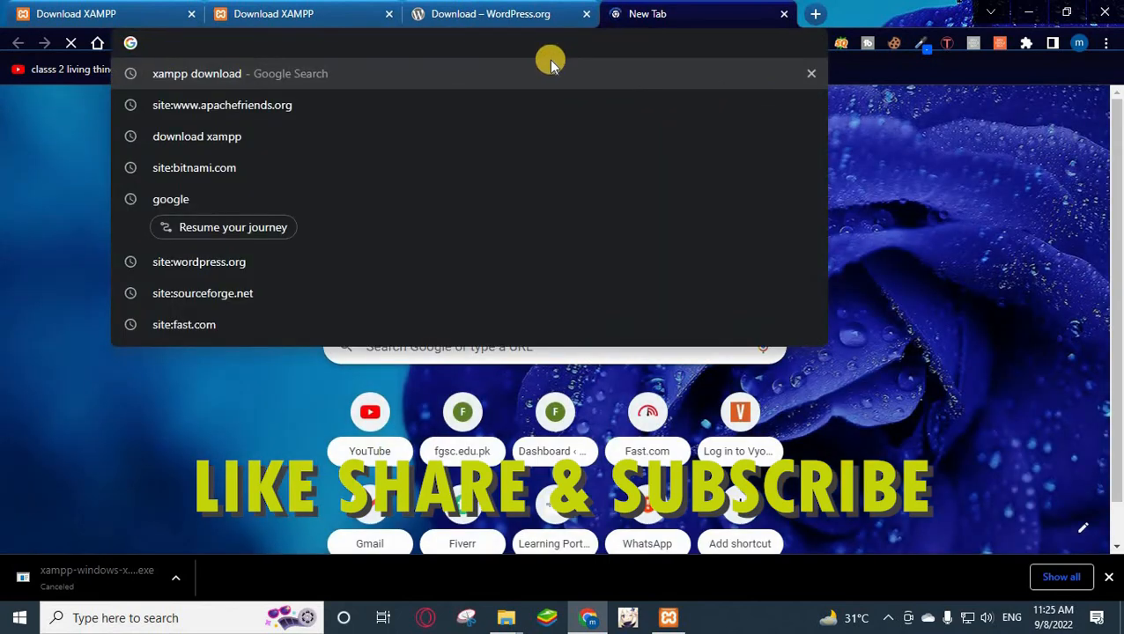
{"action": "type", "text": "lo"}
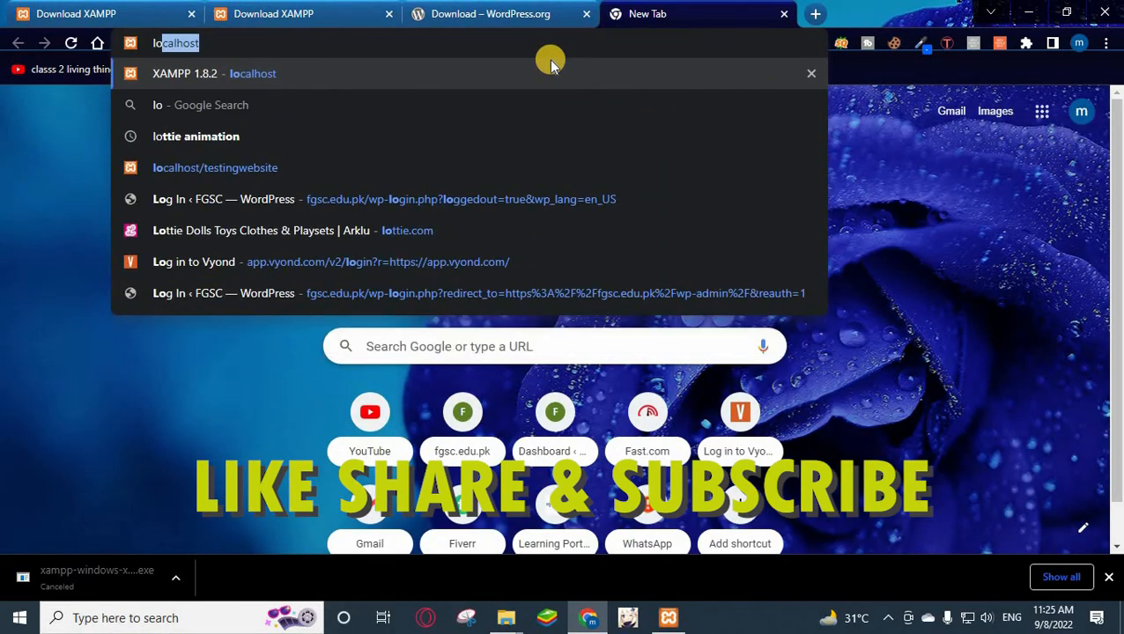
{"action": "key", "text": "Return"}
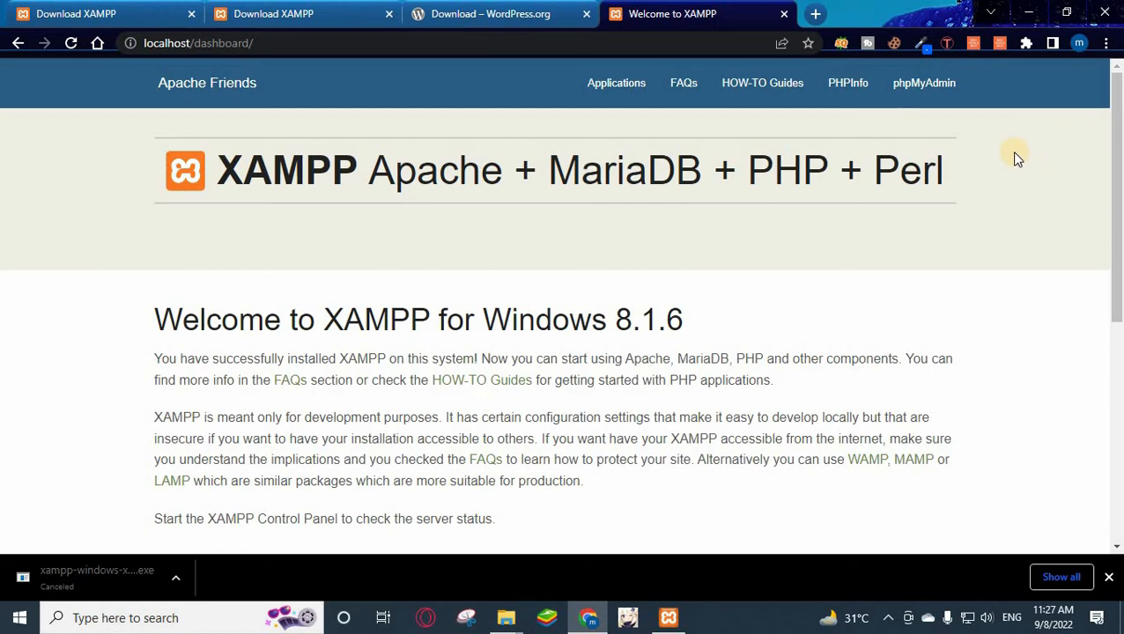
{"action": "left_click", "coordinate": [925, 88]}
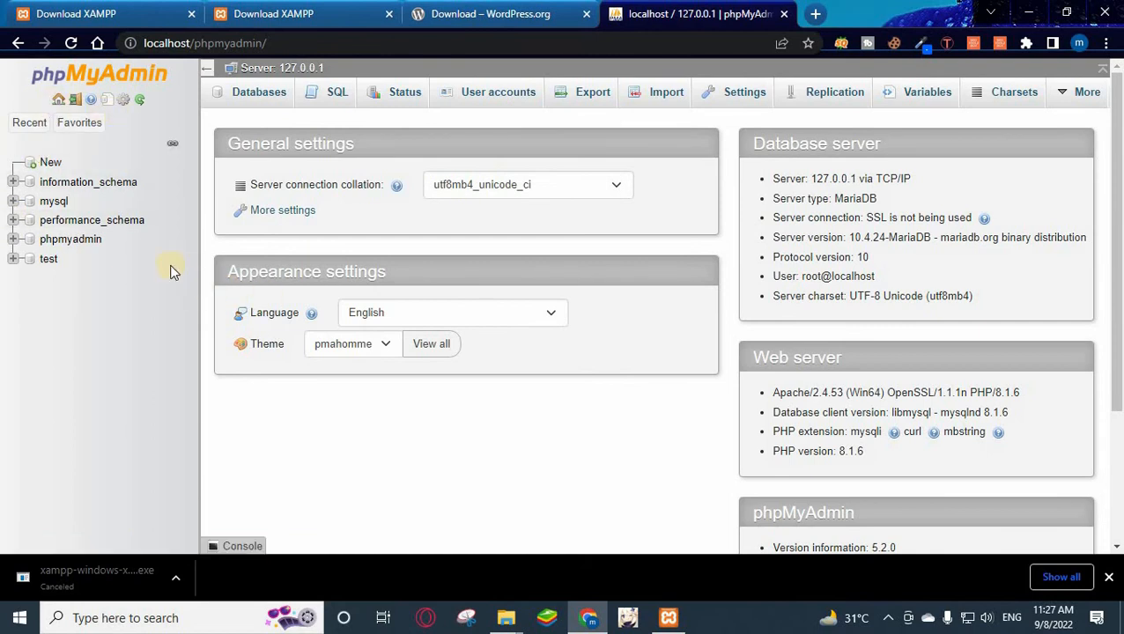
Create an empty 'testing' database in phpMyAdmin's Databases tab, then close the phpMyAdmin tab.
{"action": "left_click", "coordinate": [264, 97]}
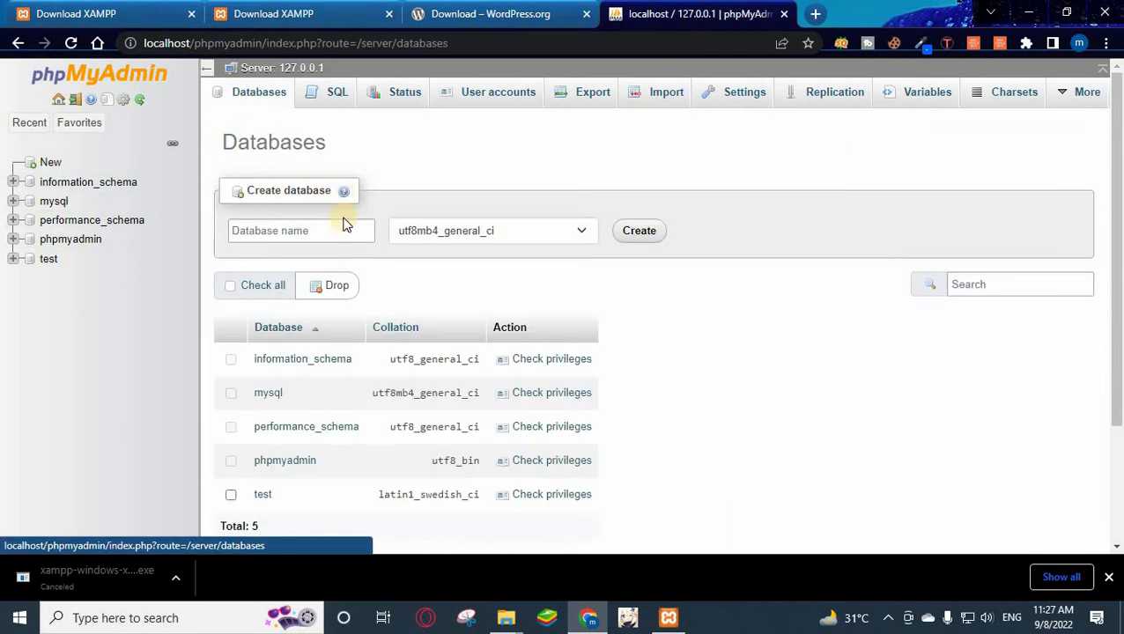
{"action": "left_click", "coordinate": [335, 233]}
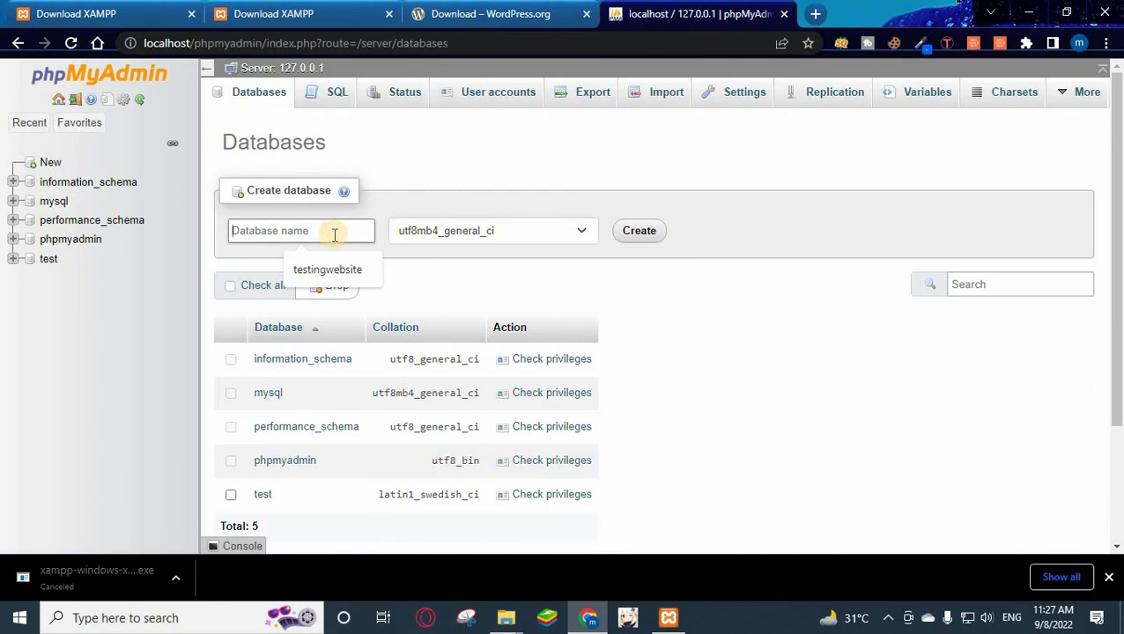
{"action": "type", "text": "testing"}
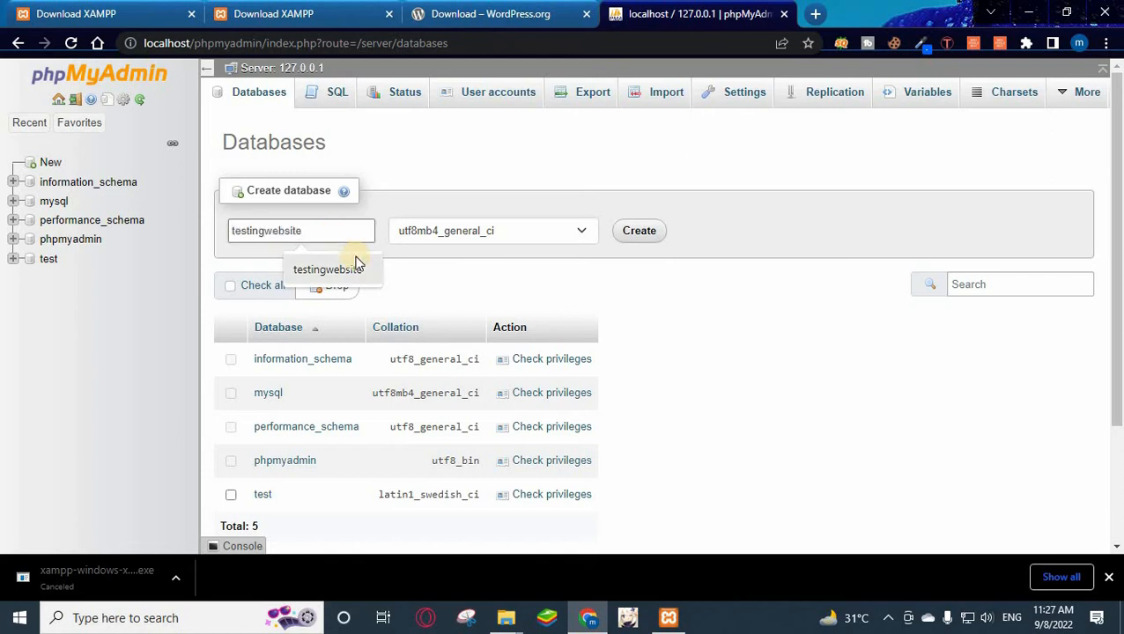
{"action": "left_click", "coordinate": [642, 231]}
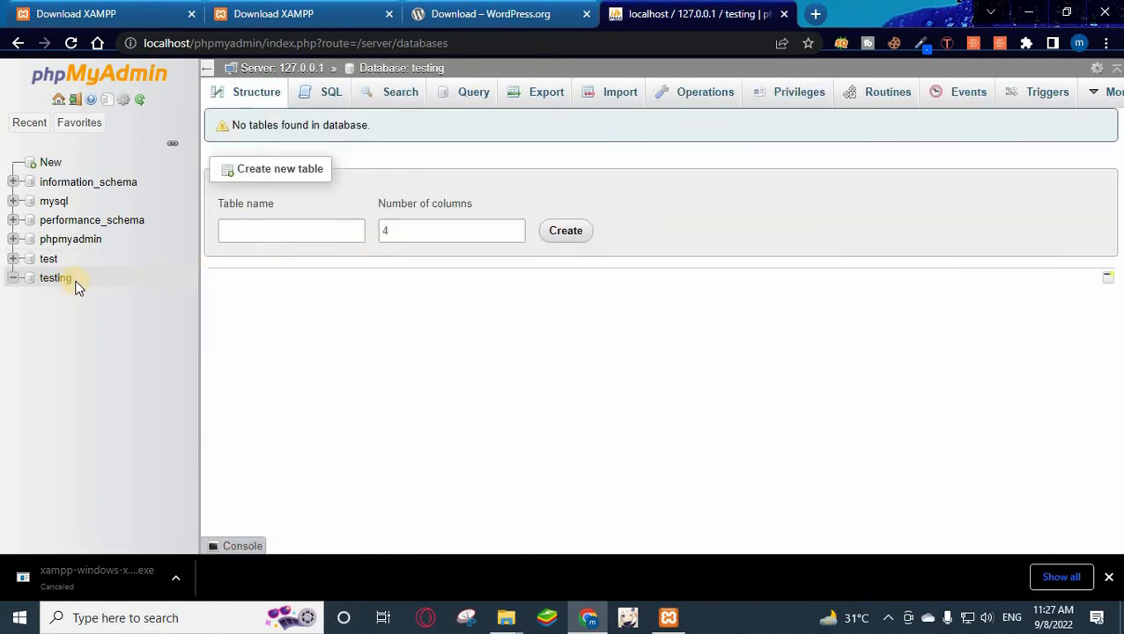
{"action": "left_click", "coordinate": [784, 14]}
Load localhost/testing in a new Chrome tab to reach WordPress's language selection page.
{"action": "left_click", "coordinate": [615, 14]}
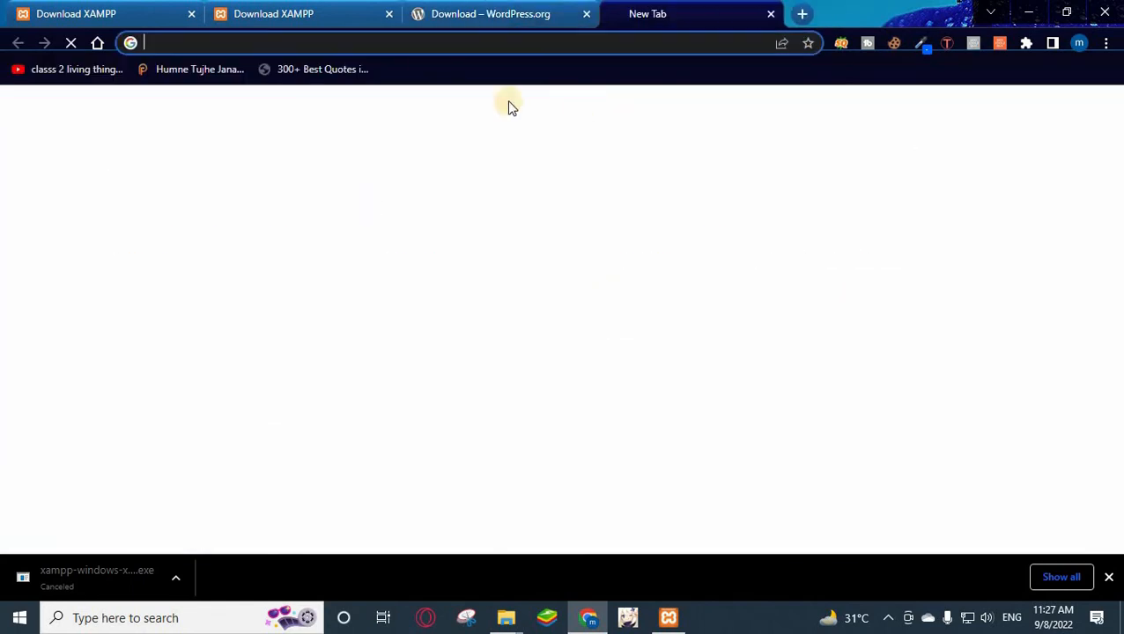
{"action": "left_click", "coordinate": [221, 51]}
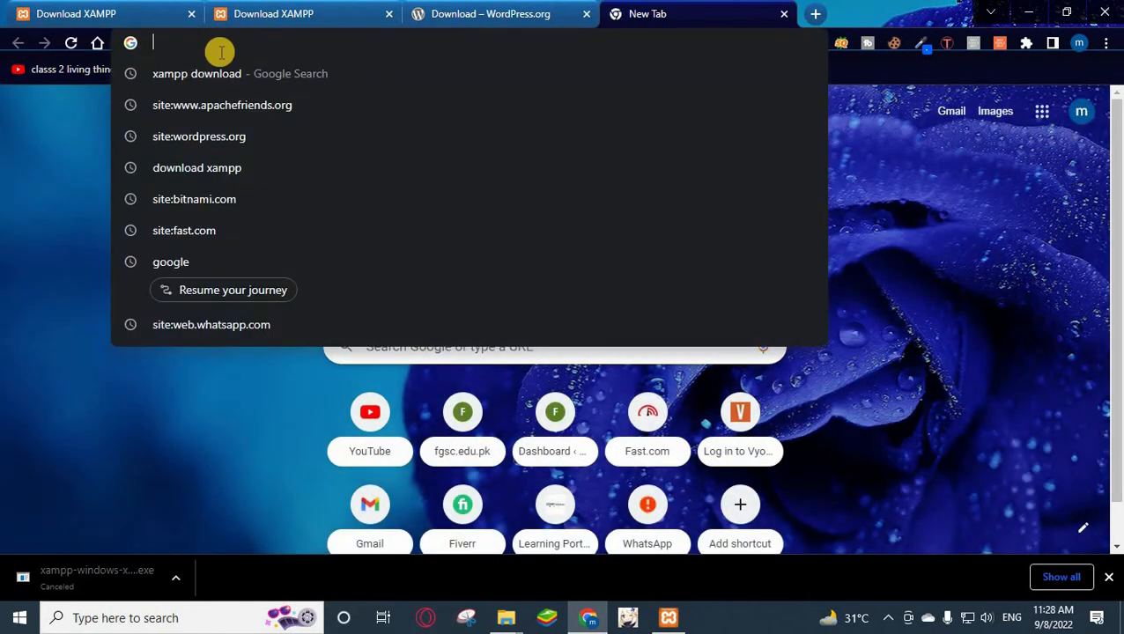
{"action": "type", "text": "lo"}
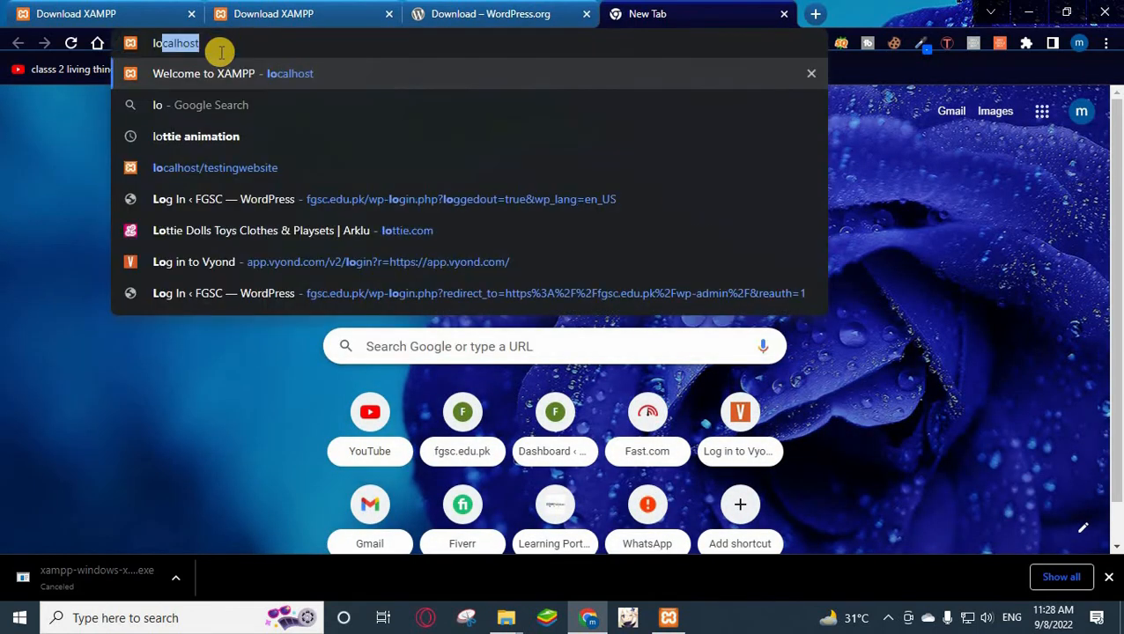
{"action": "type", "text": "calhost"}
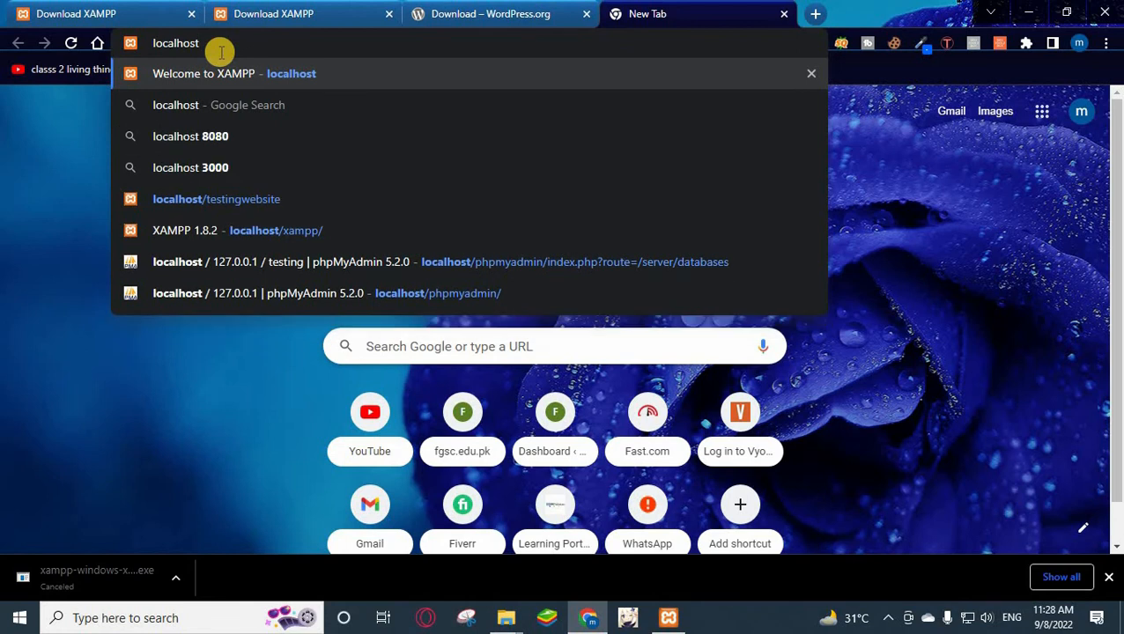
{"action": "type", "text": "/test"}
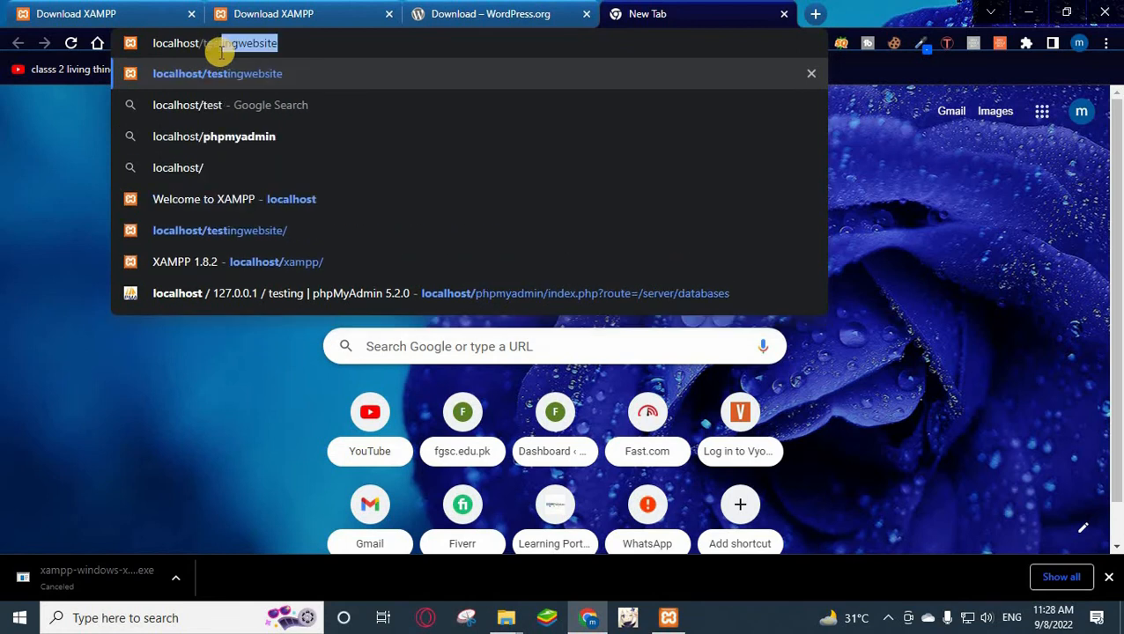
{"action": "type", "text": "ing"}
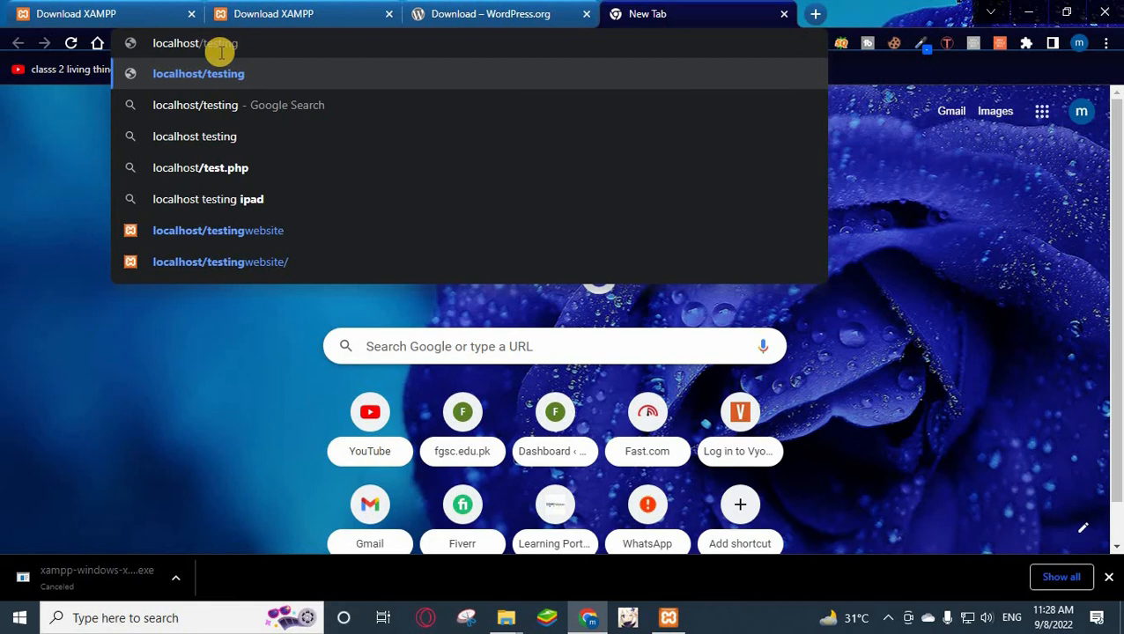
{"action": "key", "text": "Return"}
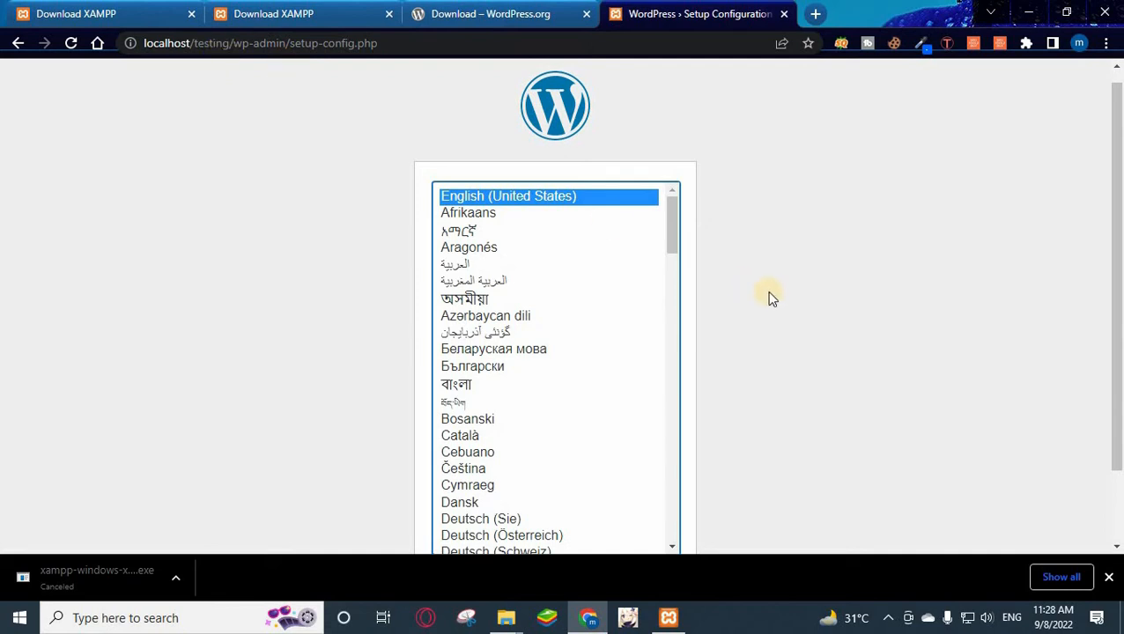
{"action": "scroll", "coordinate": [767, 296], "scroll_direction": "down", "scroll_amount": 1}
Continue WordPress setup with English (United States) as the language.
{"action": "left_click", "coordinate": [642, 501]}
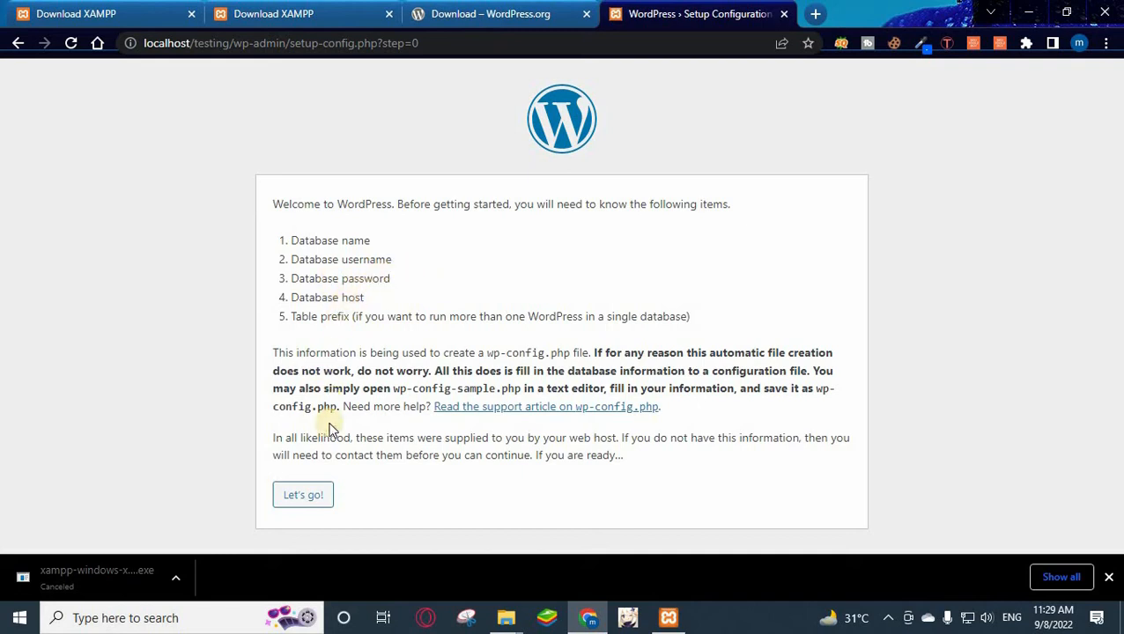
Submit database connection details: database name testing, username root, blank password.
{"action": "left_click", "coordinate": [305, 497]}
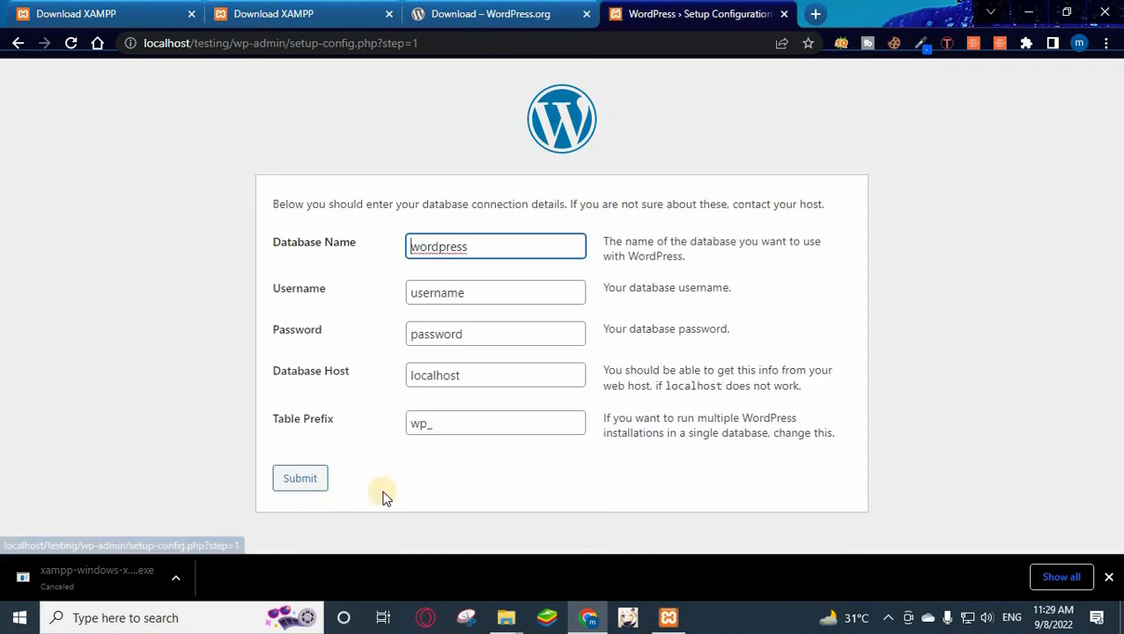
{"action": "left_click_drag", "start_coordinate": [489, 246], "coordinate": [296, 254]}
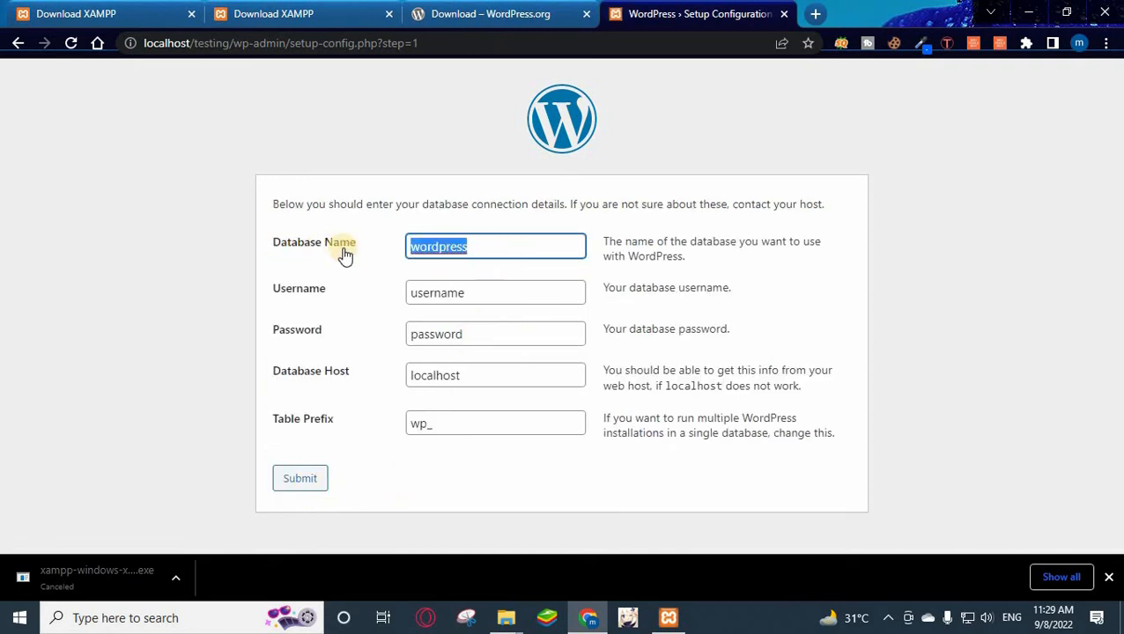
{"action": "type", "text": "testingh"}
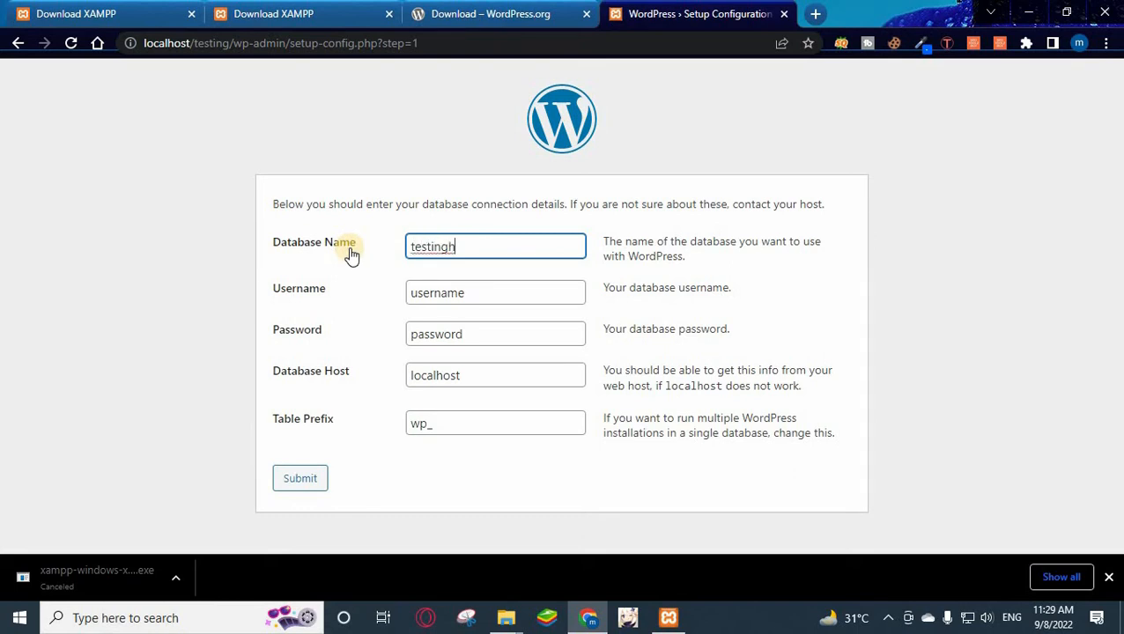
{"action": "key", "text": "BackSpace"}
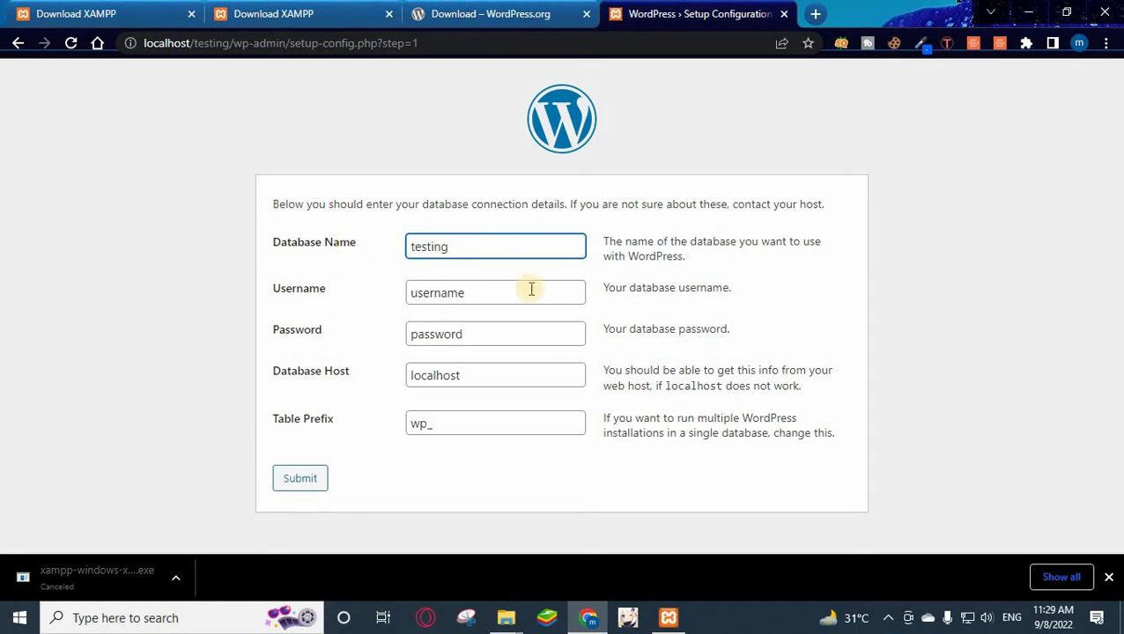
{"action": "left_click", "coordinate": [472, 293]}
{"action": "key", "text": "BackSpace"}
{"action": "key", "text": "BackSpace"}
{"action": "key", "text": "BackSpace"}
{"action": "key", "text": "BackSpace"}
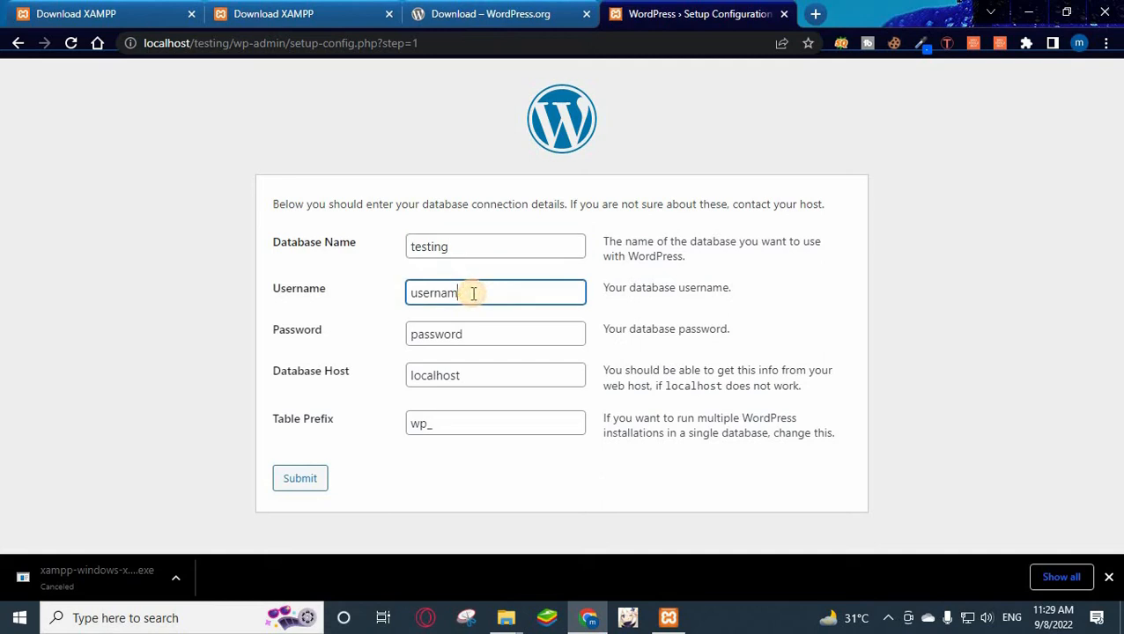
{"action": "key", "text": "BackSpace"}
{"action": "key", "text": "BackSpace"}
{"action": "key", "text": "BackSpace"}
{"action": "key", "text": "BackSpace"}
{"action": "type", "text": "root"}
{"action": "left_click", "coordinate": [319, 339]}
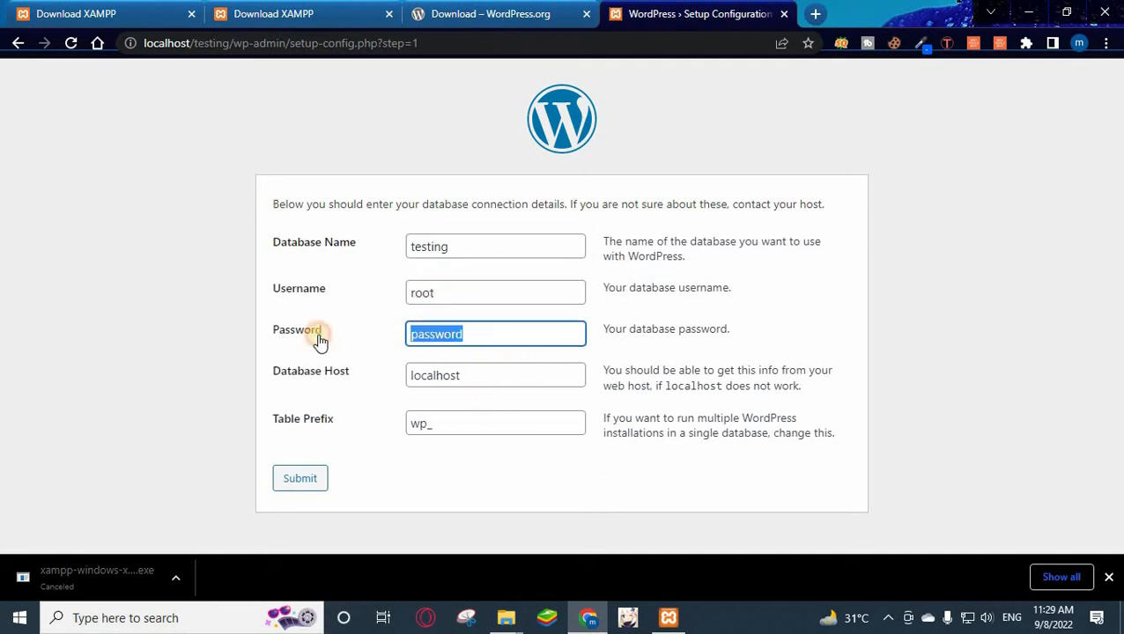
{"action": "key", "text": "BackSpace"}
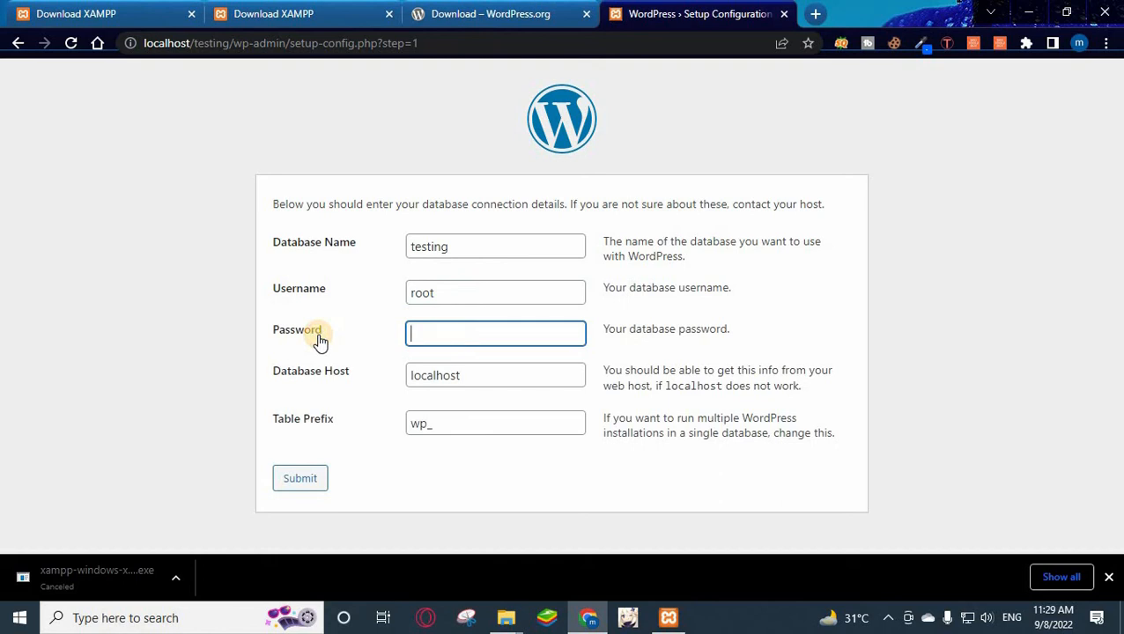
{"action": "left_click", "coordinate": [302, 483]}
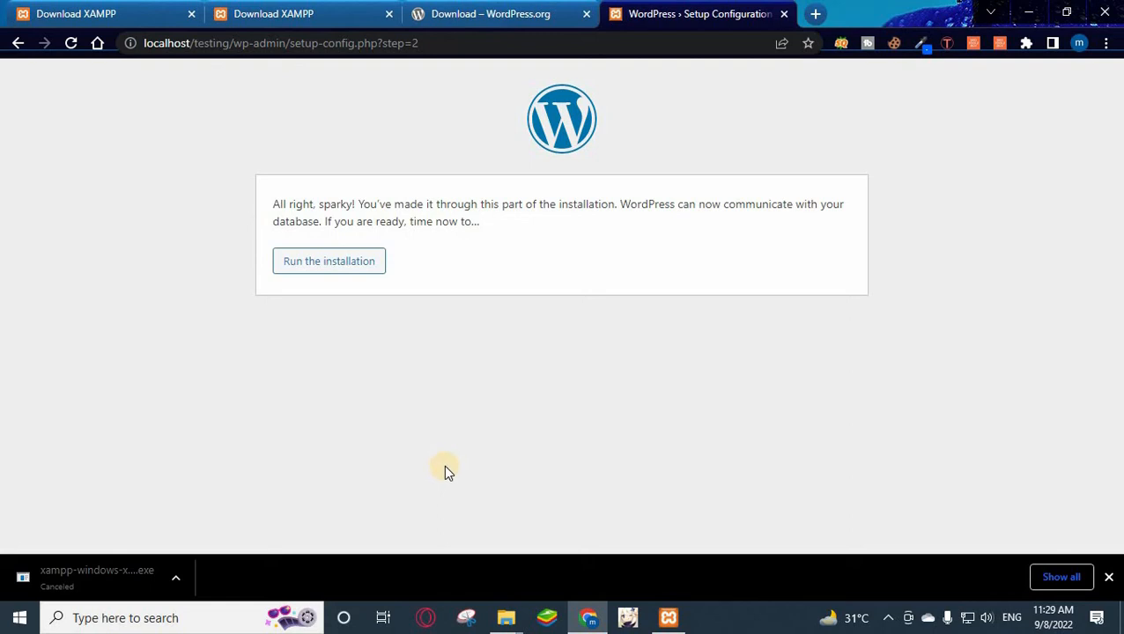
Start the installation and enter site title 'Testing' and username 'admin'.
{"action": "left_click", "coordinate": [359, 264]}
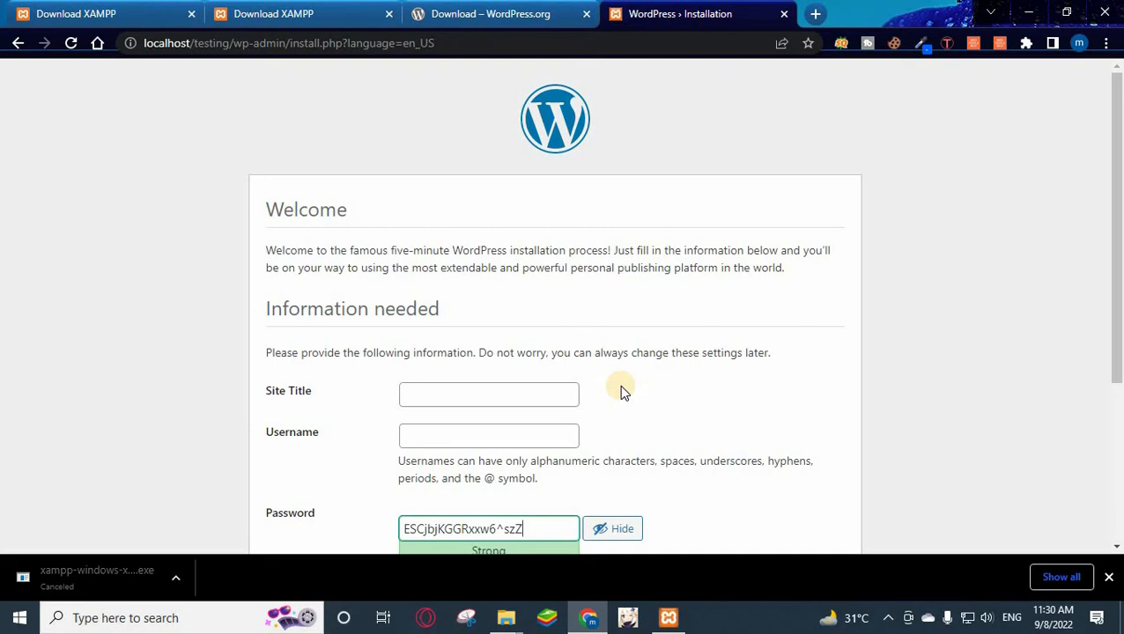
{"action": "left_click", "coordinate": [458, 398]}
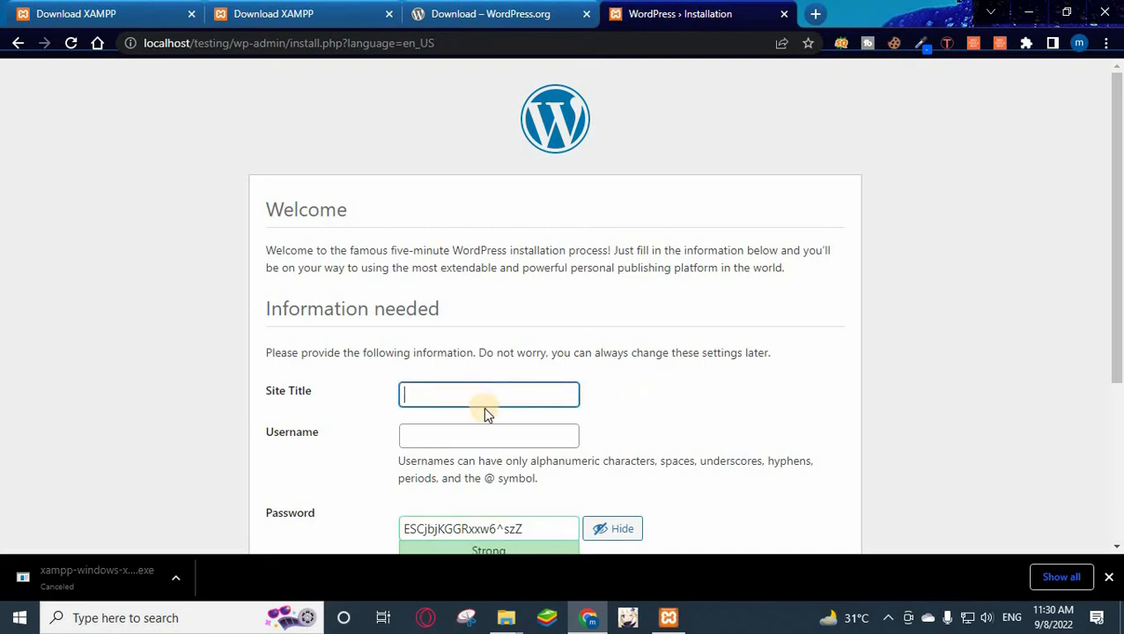
{"action": "type", "text": "Testing"}
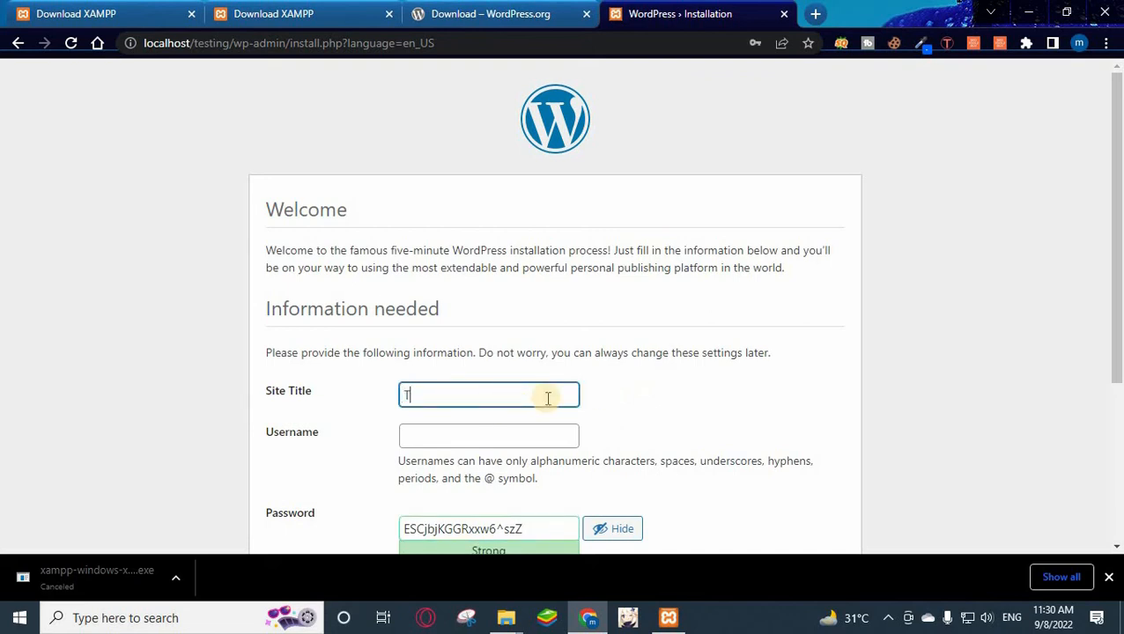
{"action": "left_click", "coordinate": [487, 437]}
{"action": "type", "text": "admin"}
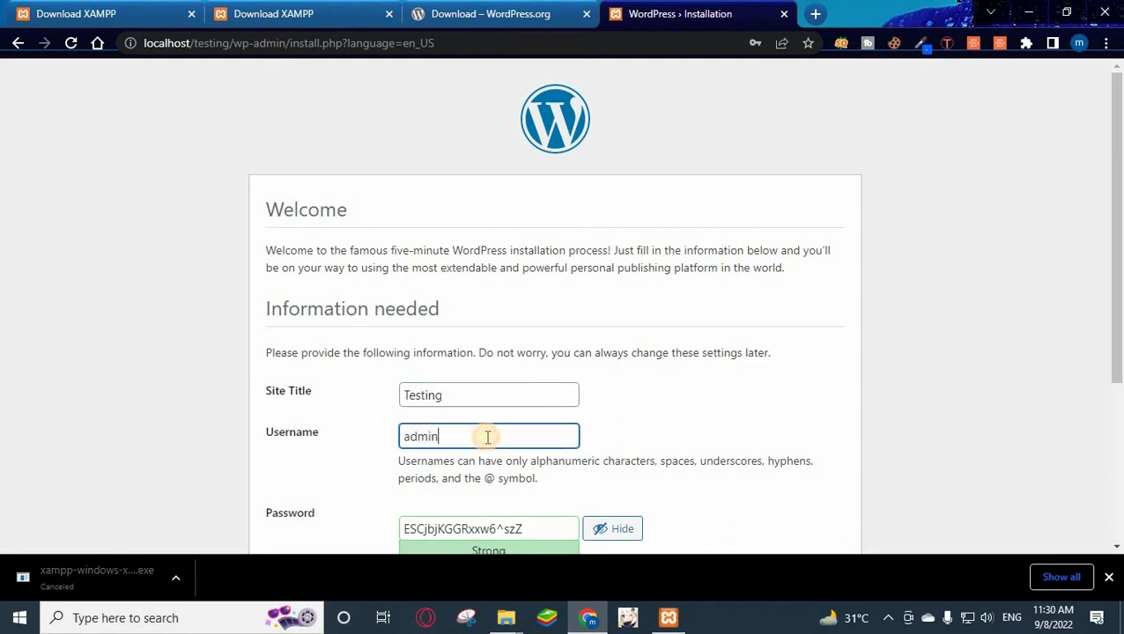
{"action": "type", "text": "g"}
{"action": "key", "text": "BackSpace"}
{"action": "scroll", "coordinate": [521, 527], "scroll_direction": "down", "scroll_amount": 3}
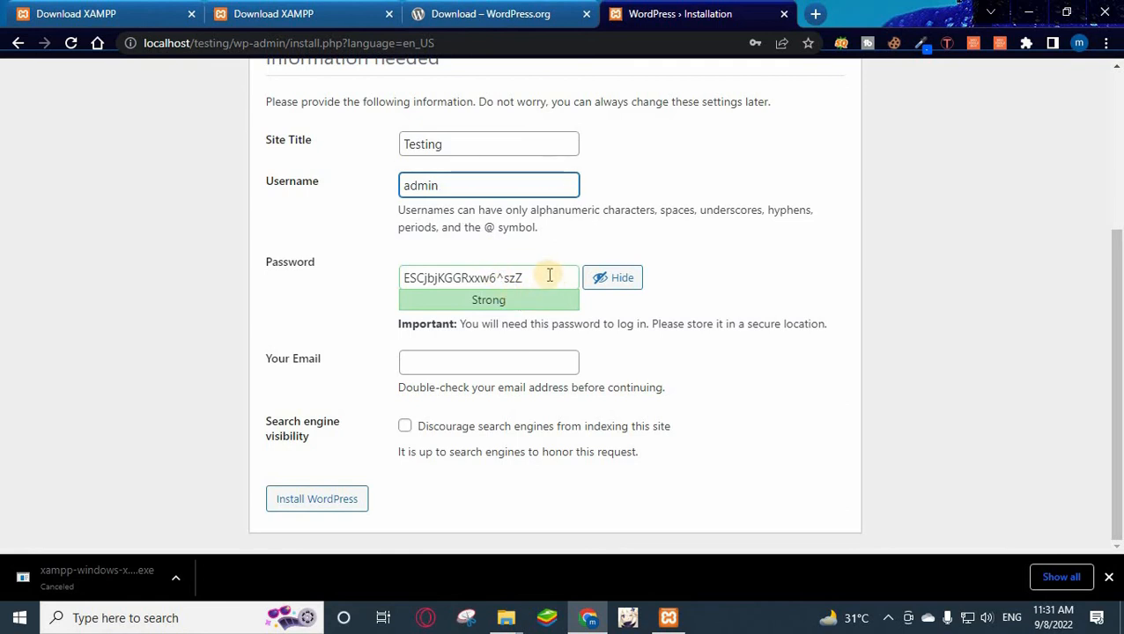
Replace the generated password with a simple weak one and confirm using it.
{"action": "left_click_drag", "start_coordinate": [548, 276], "coordinate": [336, 265]}
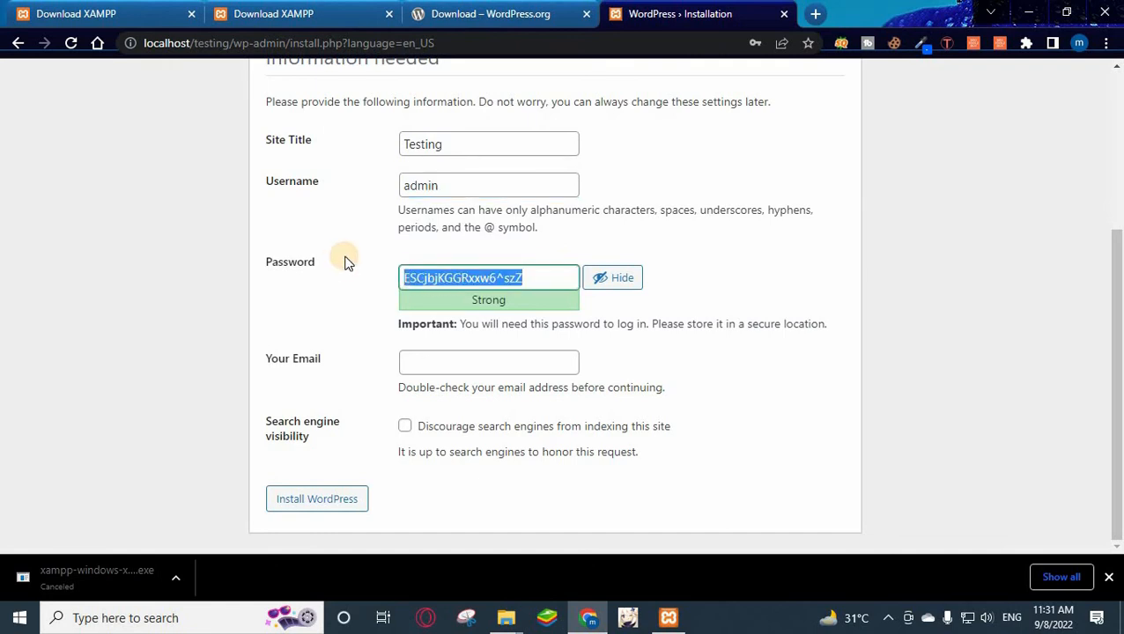
{"action": "type", "text": "admin"}
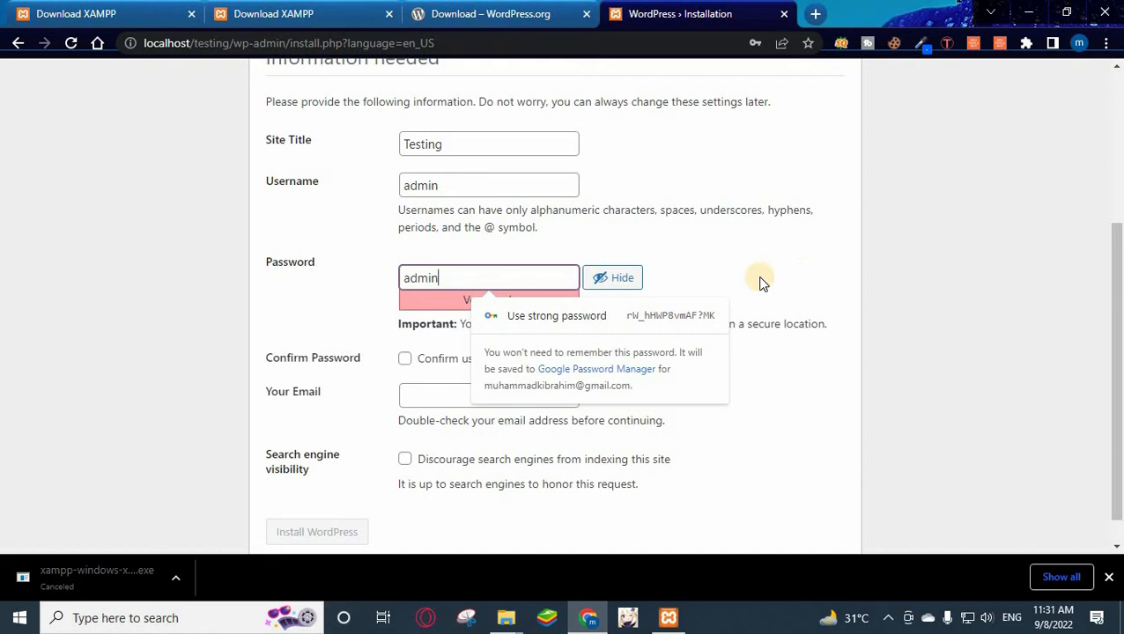
{"action": "left_click", "coordinate": [762, 281]}
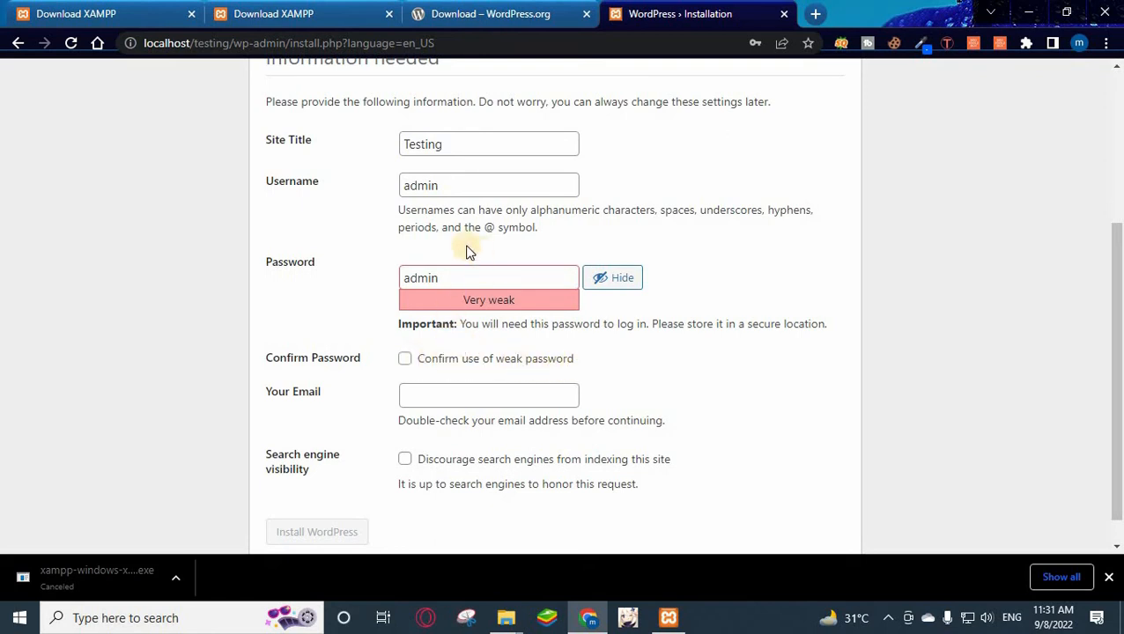
{"action": "left_click", "coordinate": [404, 362]}
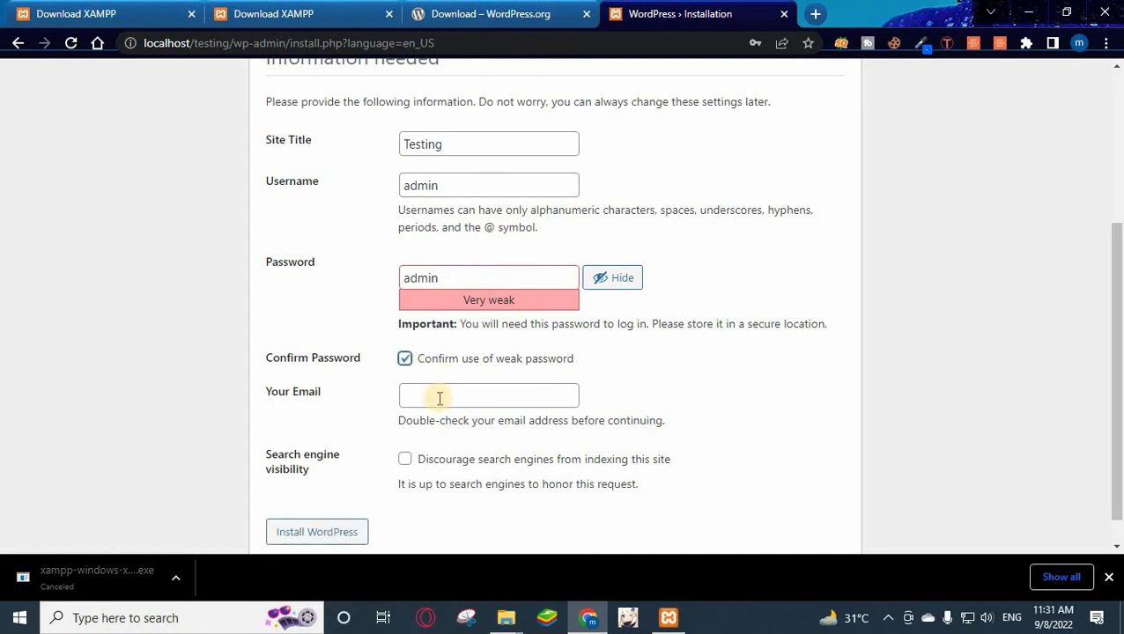
Enter the admin e-mail, discourage search engine indexing, and run the installation.
{"action": "left_click", "coordinate": [463, 397]}
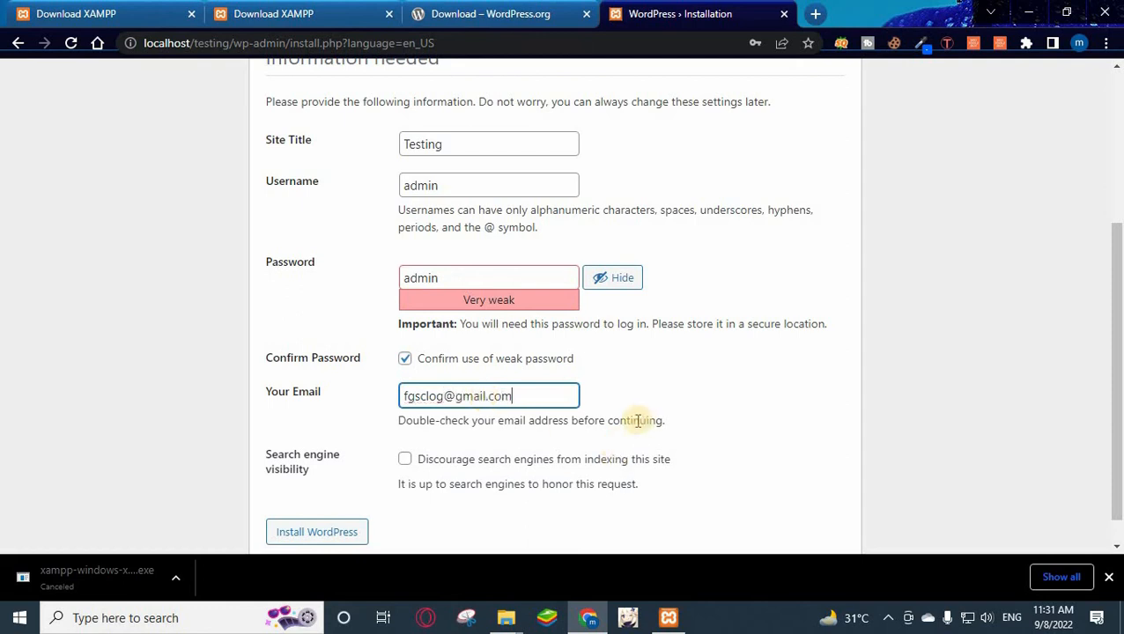
{"action": "left_click", "coordinate": [406, 460]}
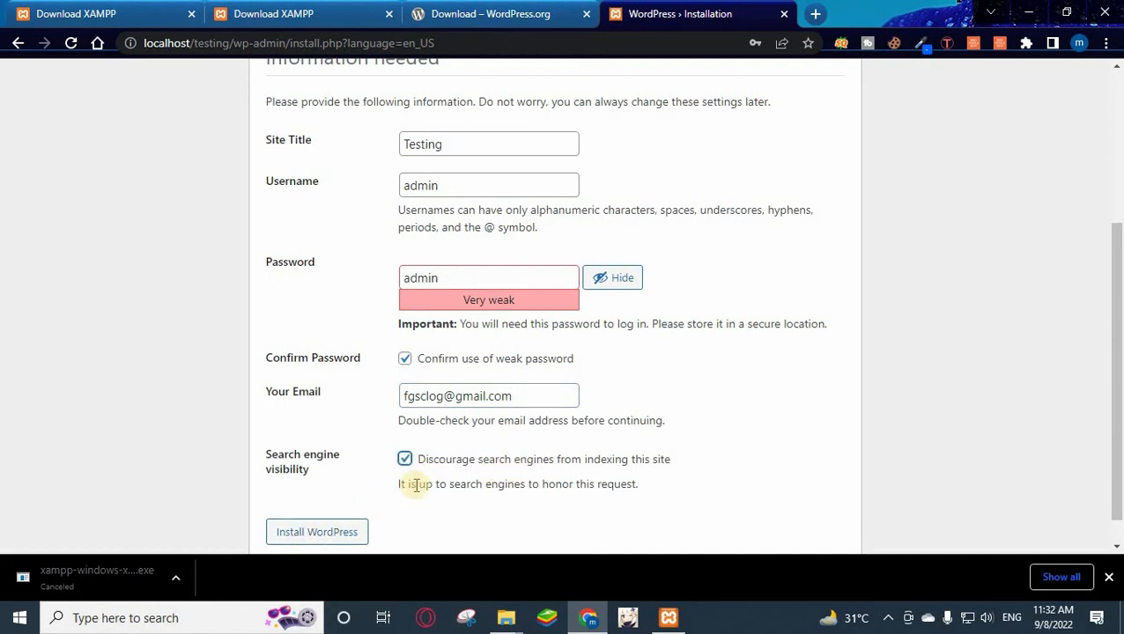
{"action": "left_click", "coordinate": [333, 539]}
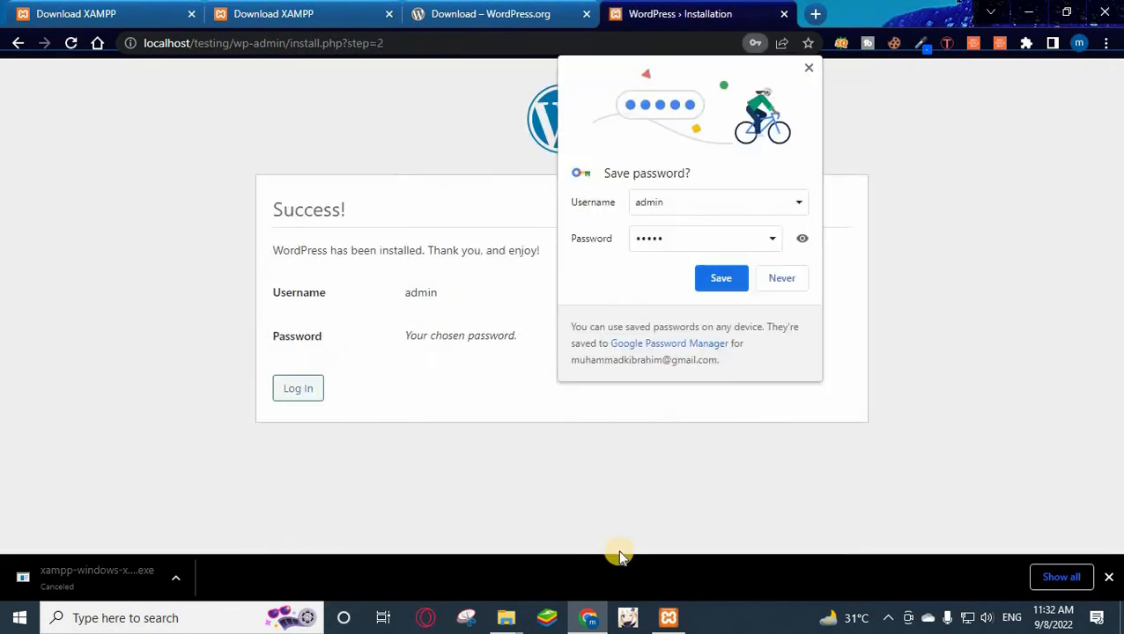
Save the admin login in Chrome, dismiss the breach warning, open the login page, then close Chrome.
{"action": "left_click", "coordinate": [733, 281]}
{"action": "left_click", "coordinate": [731, 280]}
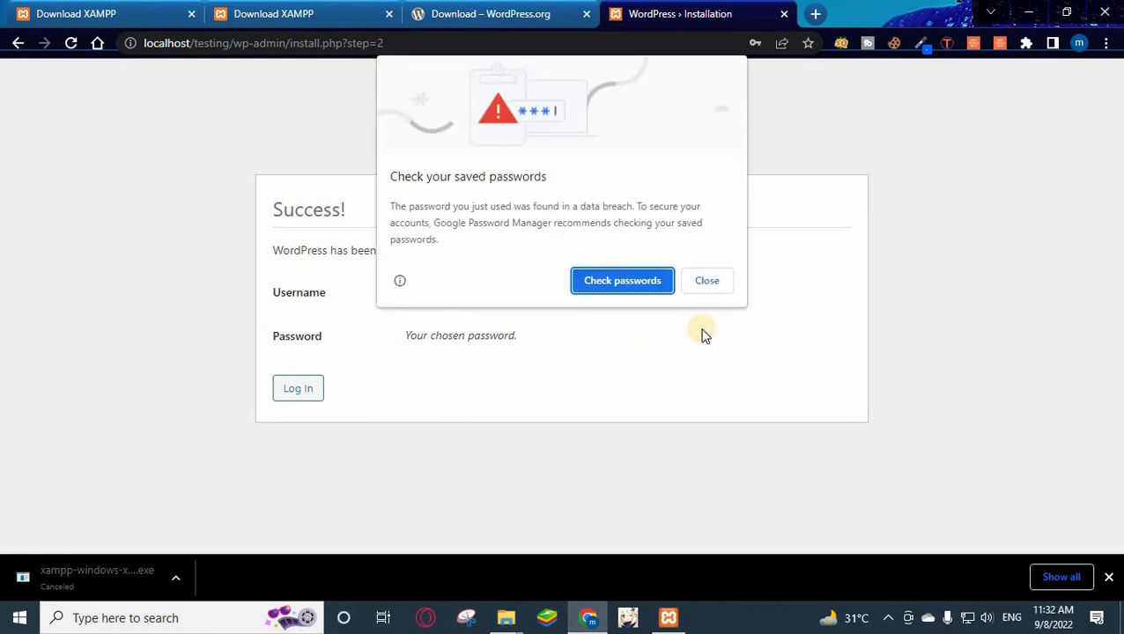
{"action": "left_click", "coordinate": [709, 282]}
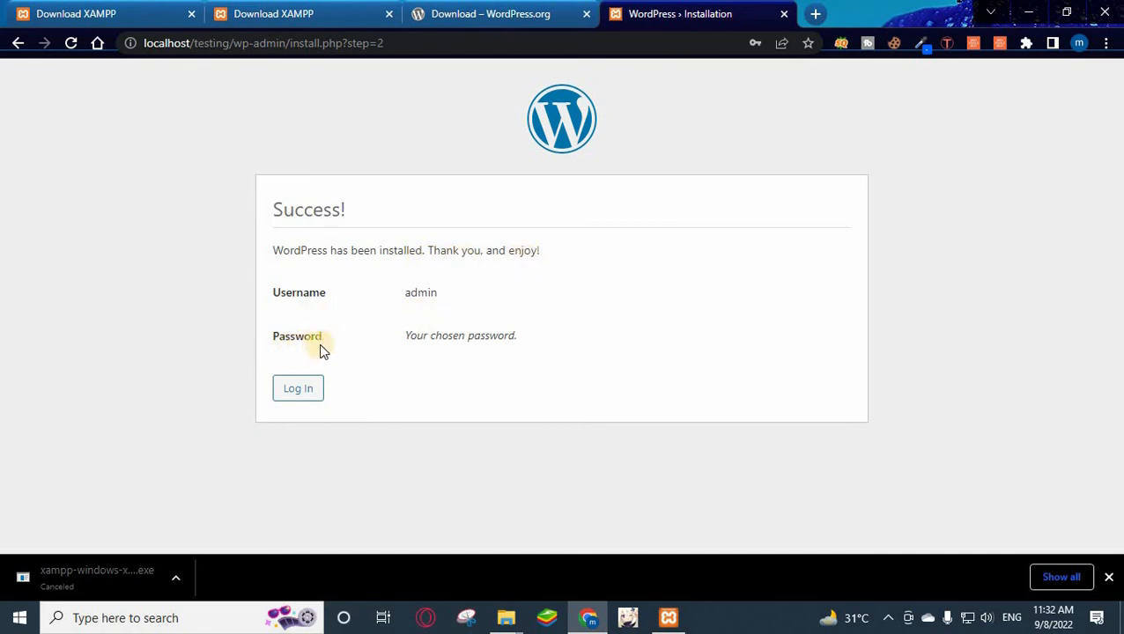
{"action": "left_click", "coordinate": [300, 391]}
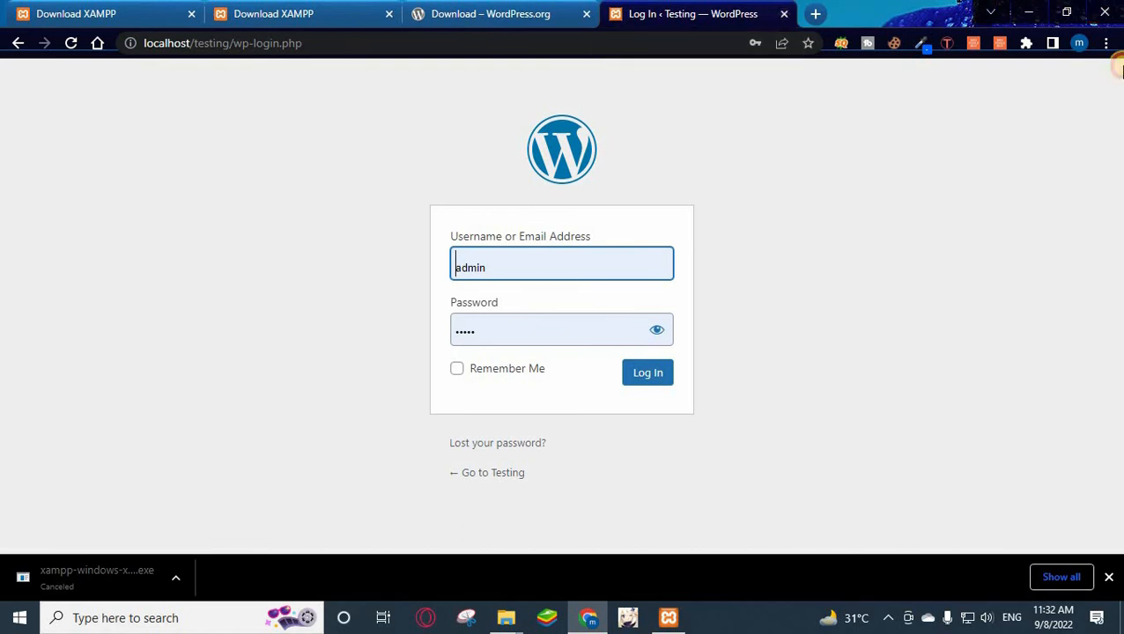
{"action": "left_click", "coordinate": [1105, 12]}
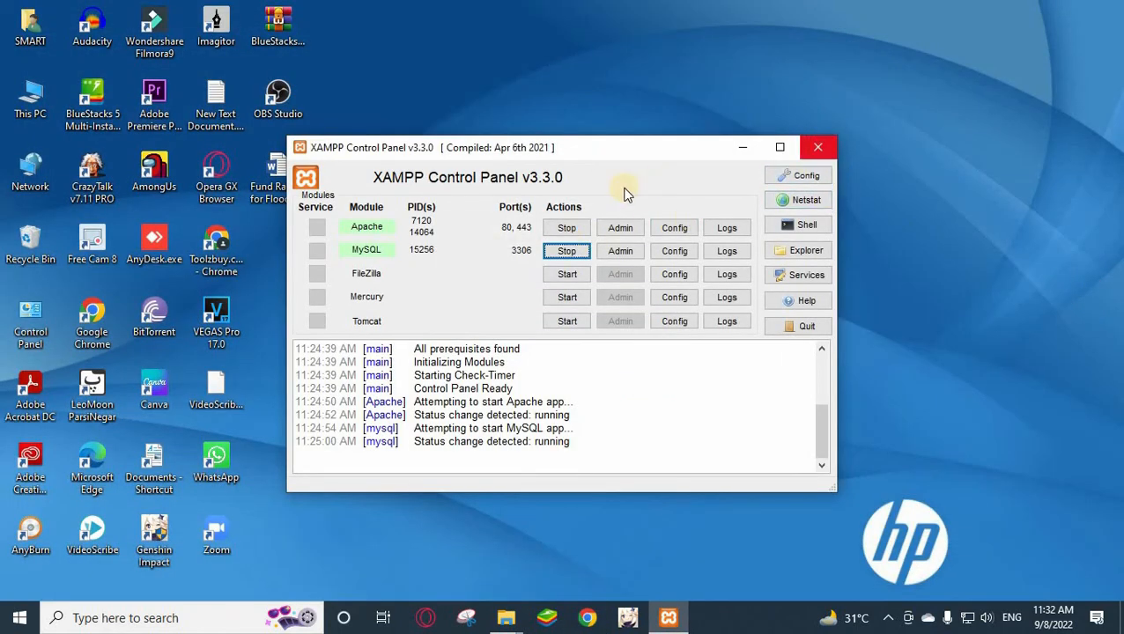
Stop Apache and MySQL, close XAMPP Control Panel, and relaunch Chrome with the usual profile.
{"action": "left_click", "coordinate": [565, 229]}
{"action": "left_click", "coordinate": [565, 251]}
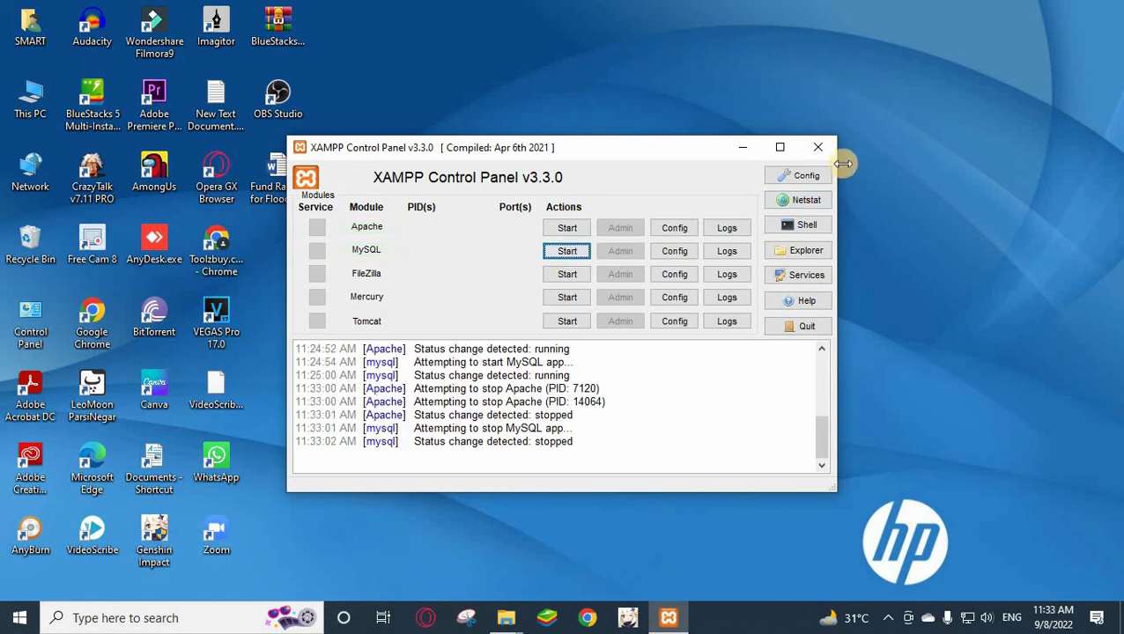
{"action": "left_click", "coordinate": [814, 147]}
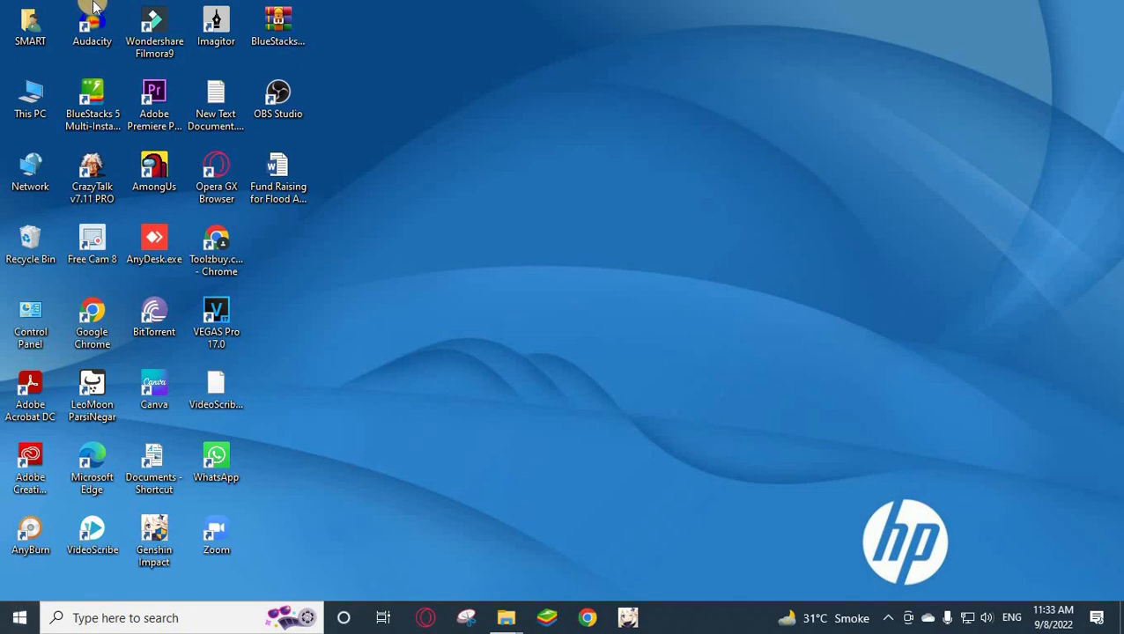
{"action": "left_click", "coordinate": [587, 618]}
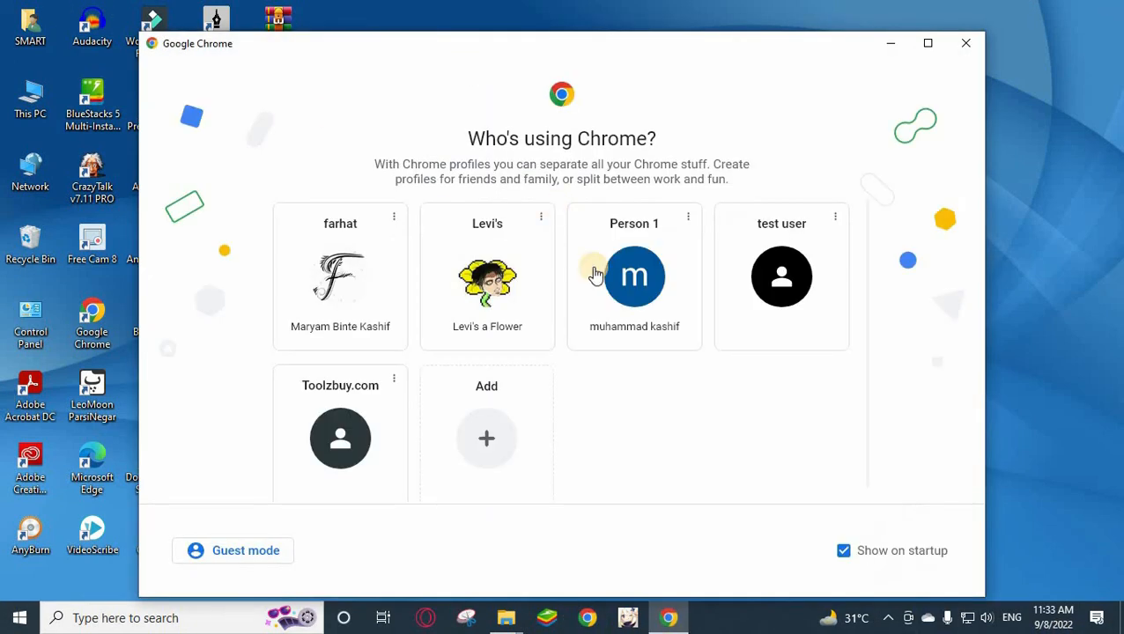
{"action": "left_click", "coordinate": [617, 286]}
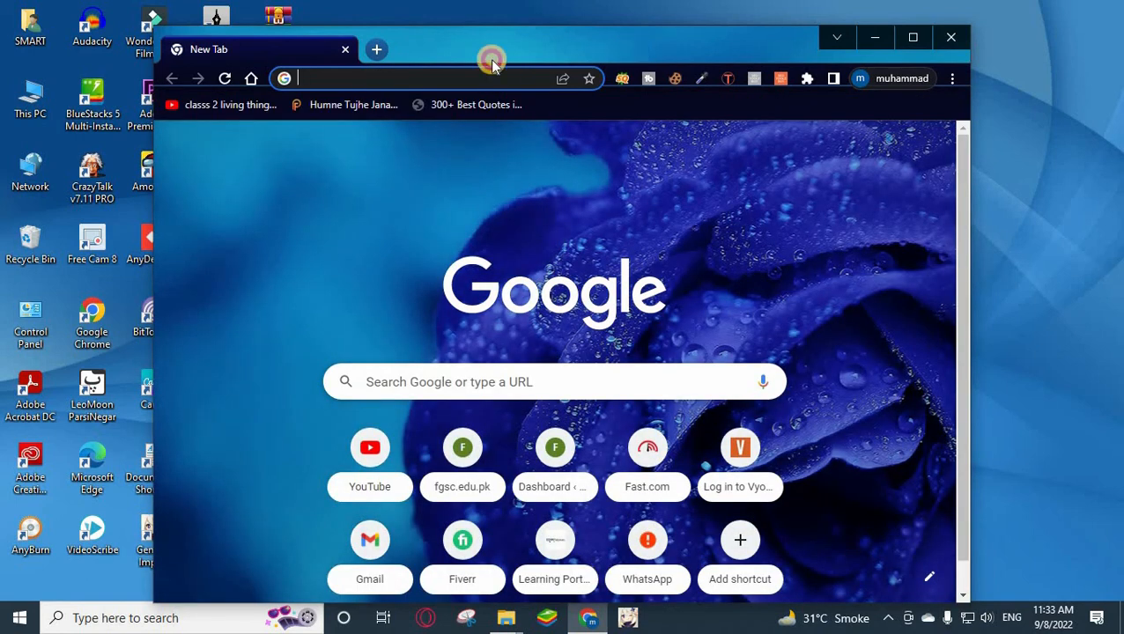
Maximize Chrome and load localhost, which now refuses the connection.
{"action": "double_click", "coordinate": [491, 55]}
{"action": "left_click", "coordinate": [256, 44]}
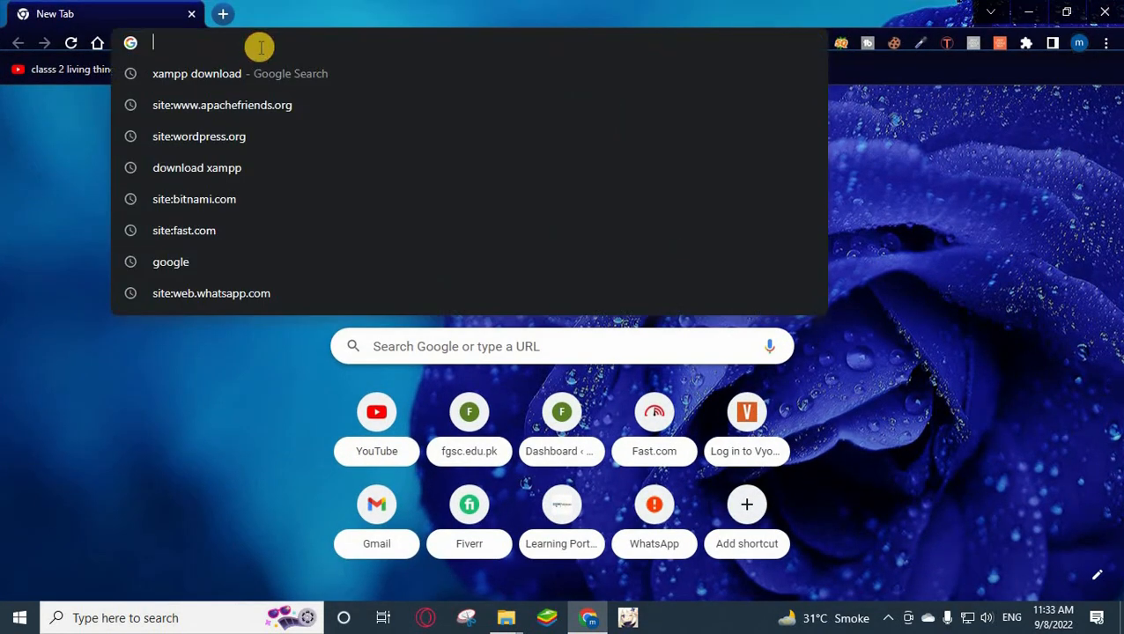
{"action": "type", "text": "lo"}
{"action": "key", "text": "Return"}
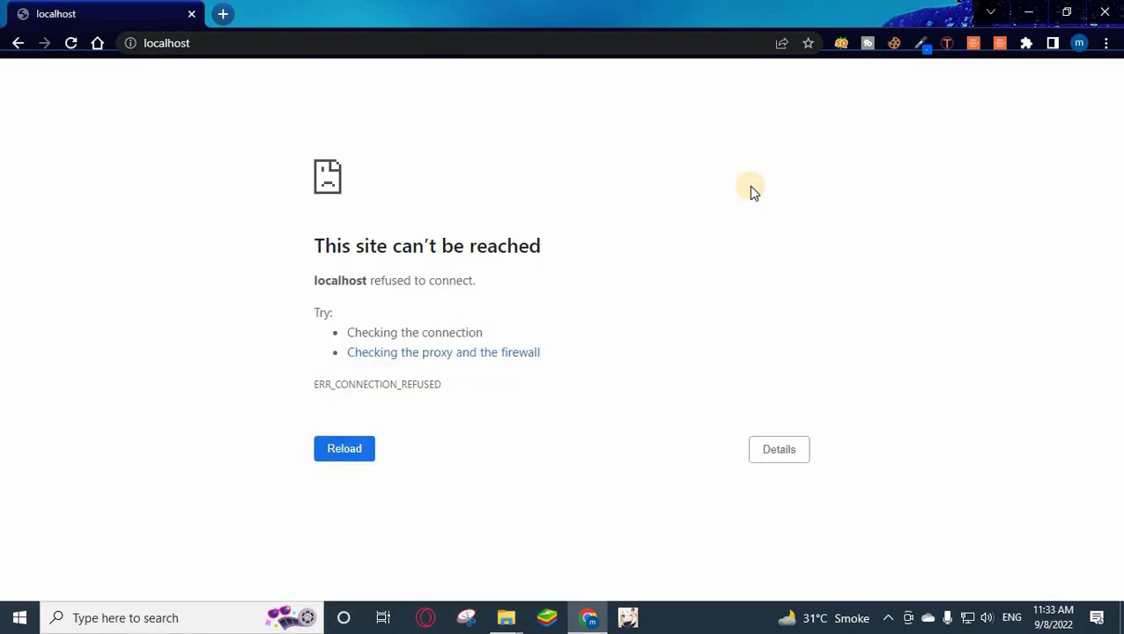
Quit XAMPP control from the system tray and clear its resulting error dialogs.
{"action": "left_click", "coordinate": [183, 618]}
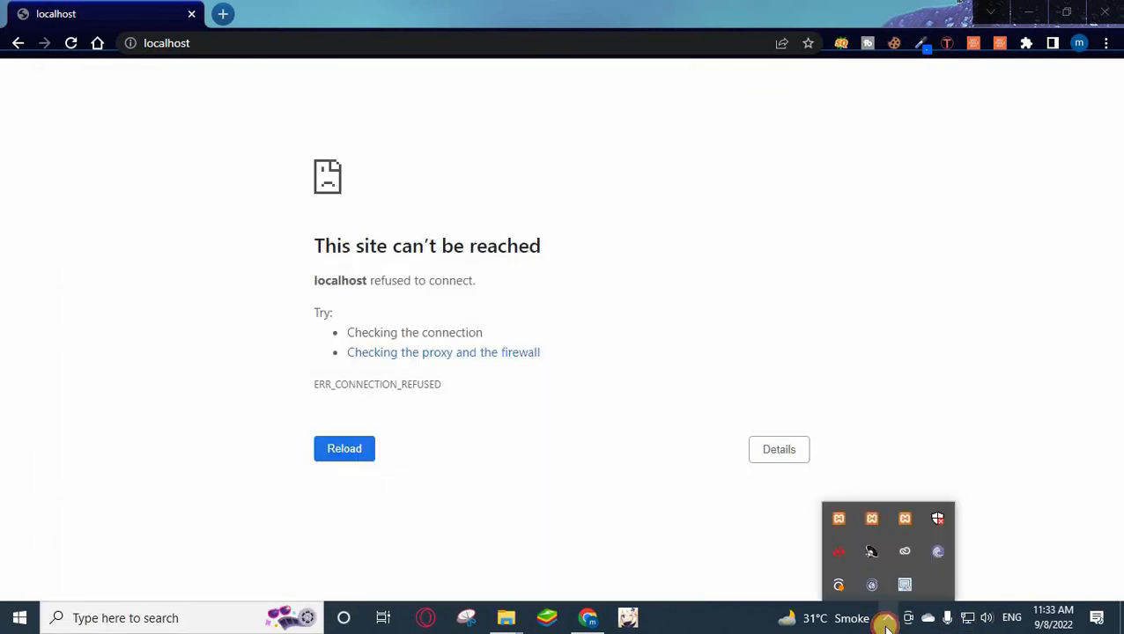
{"action": "left_click", "coordinate": [888, 620]}
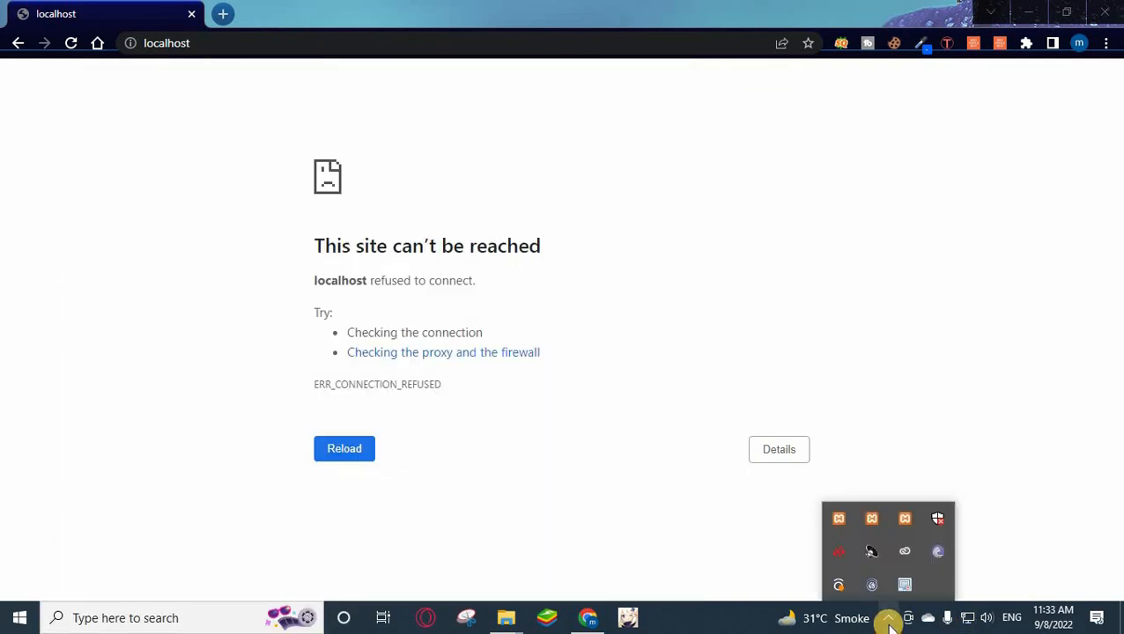
{"action": "right_click", "coordinate": [873, 527]}
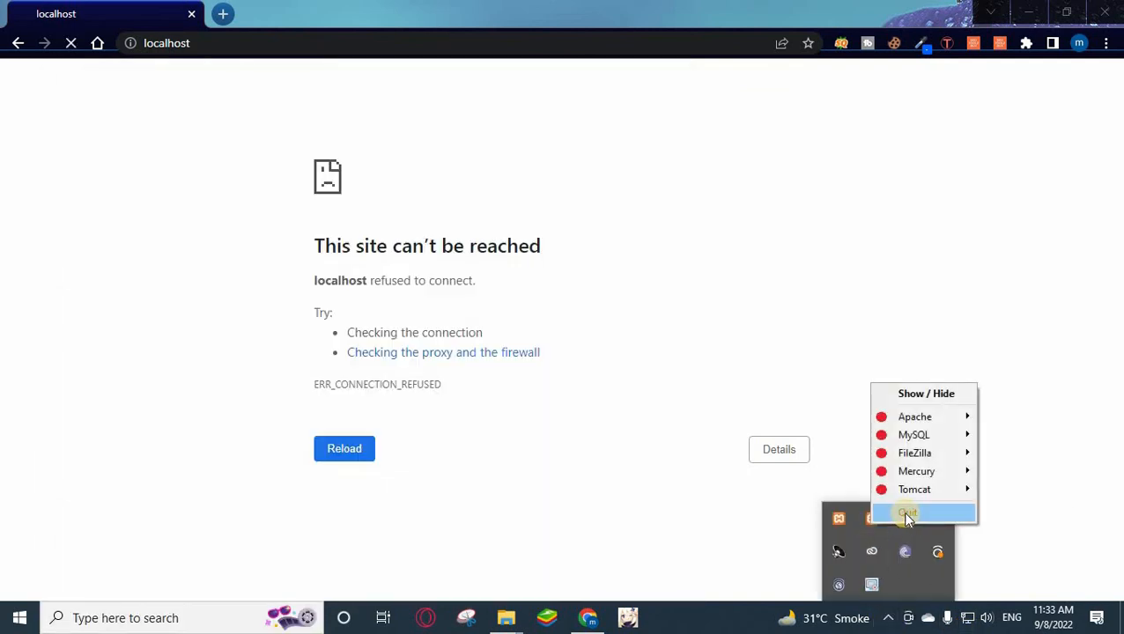
{"action": "left_click", "coordinate": [904, 511]}
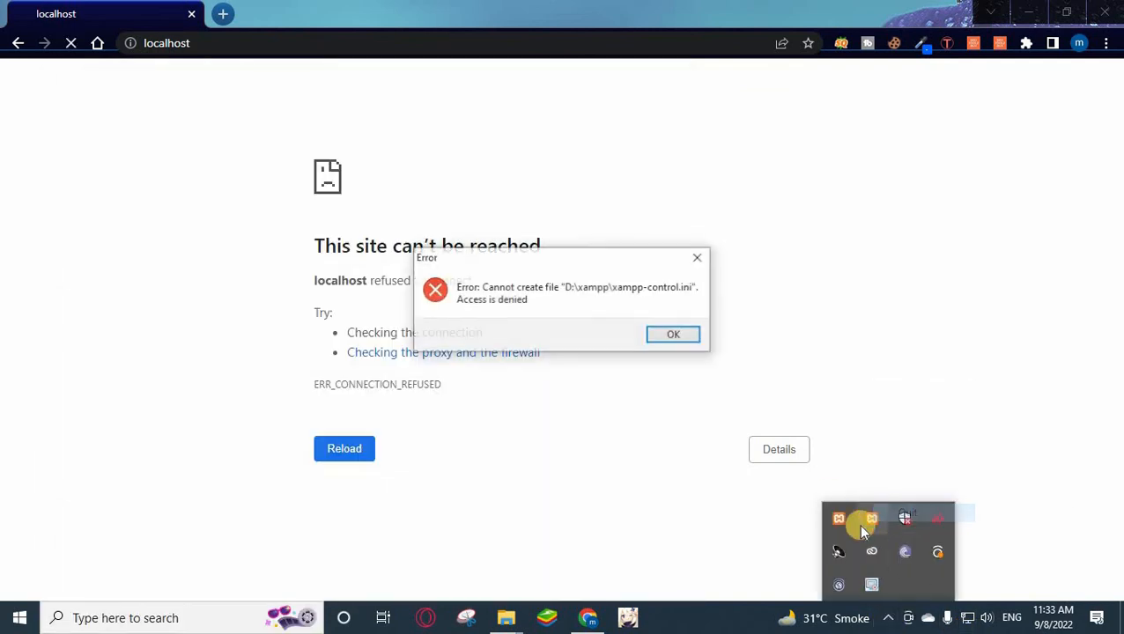
{"action": "left_click", "coordinate": [674, 334]}
{"action": "left_click", "coordinate": [682, 367]}
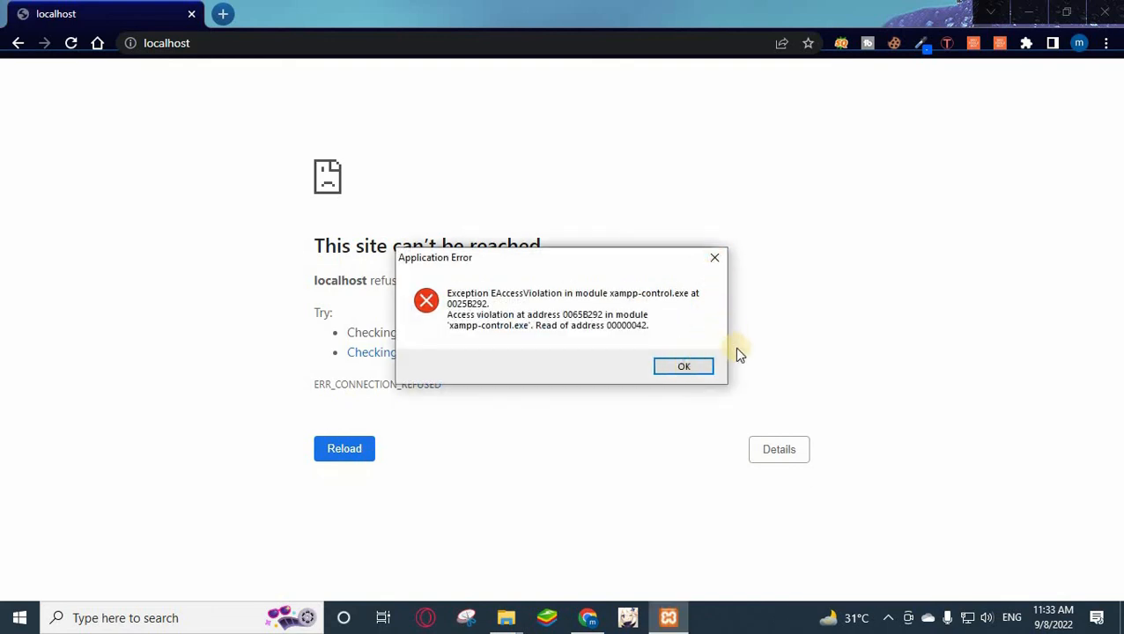
{"action": "left_click", "coordinate": [681, 365]}
{"action": "left_click", "coordinate": [712, 260]}
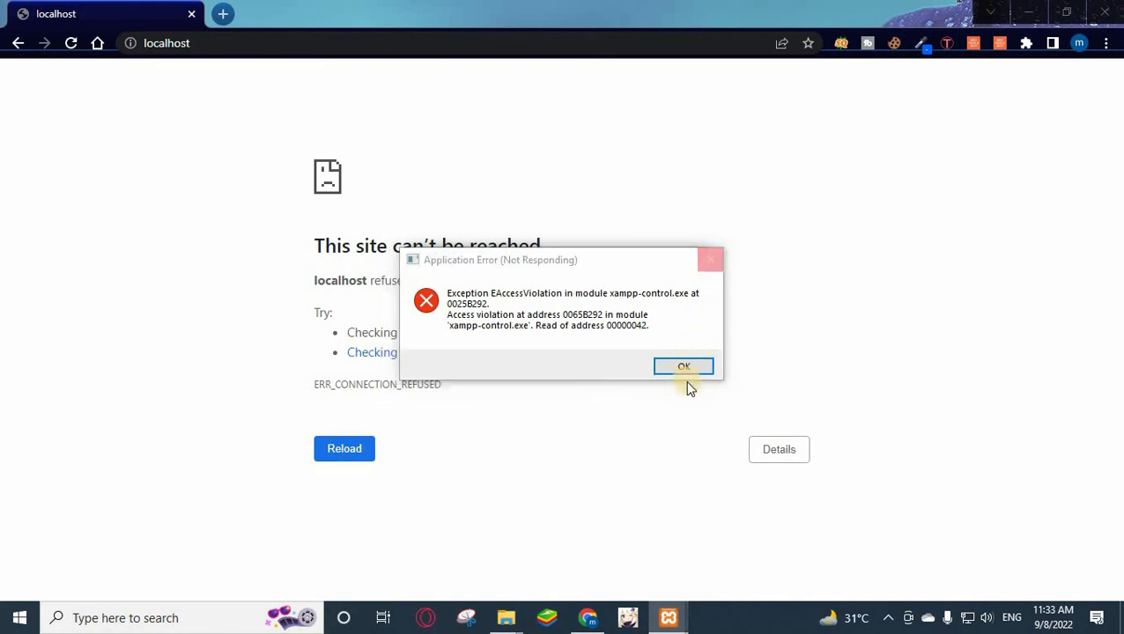
{"action": "left_click", "coordinate": [509, 393]}
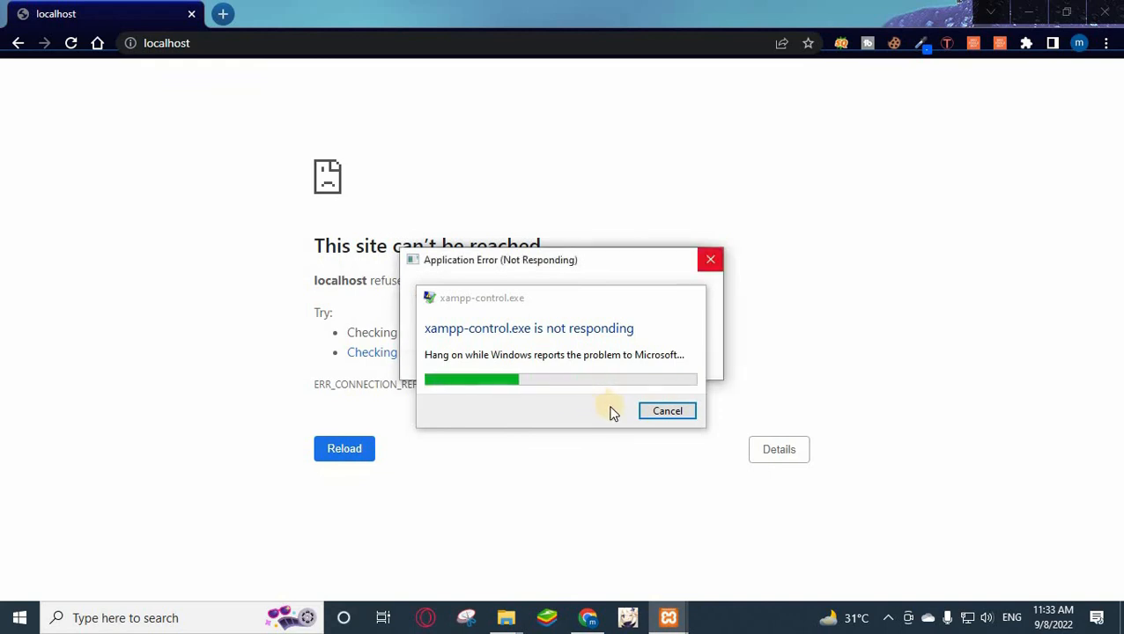
{"action": "left_click", "coordinate": [890, 618]}
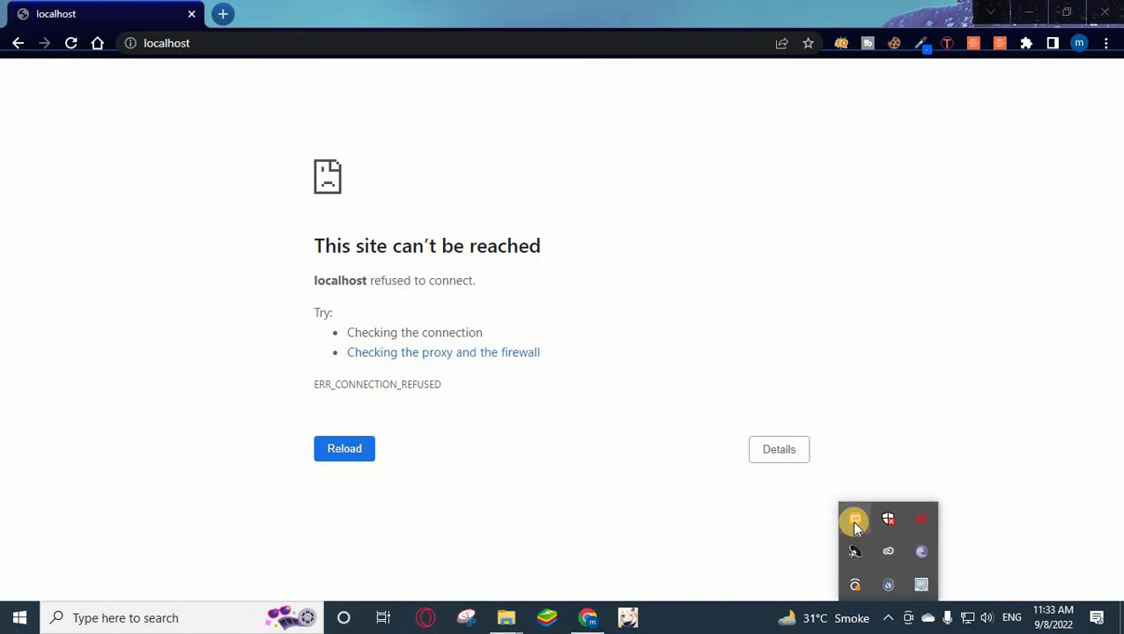
Reopen XAMPP Control Panel from the tray, start Apache and MySQL, and return to Chrome.
{"action": "left_click", "coordinate": [854, 522]}
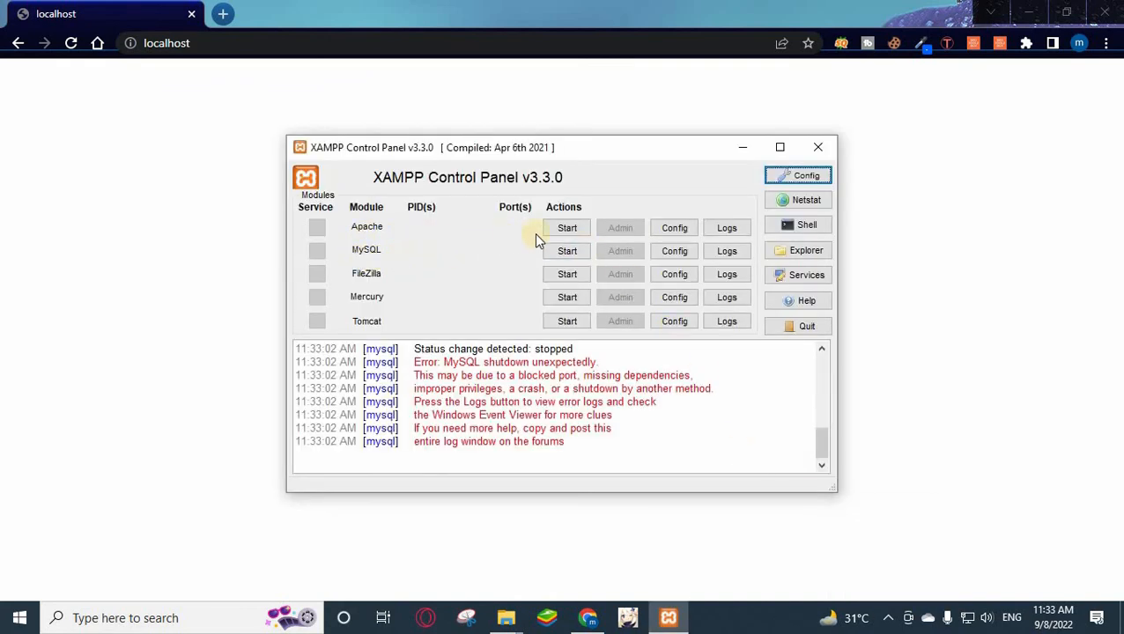
{"action": "left_click", "coordinate": [818, 148]}
{"action": "left_click", "coordinate": [200, 614]}
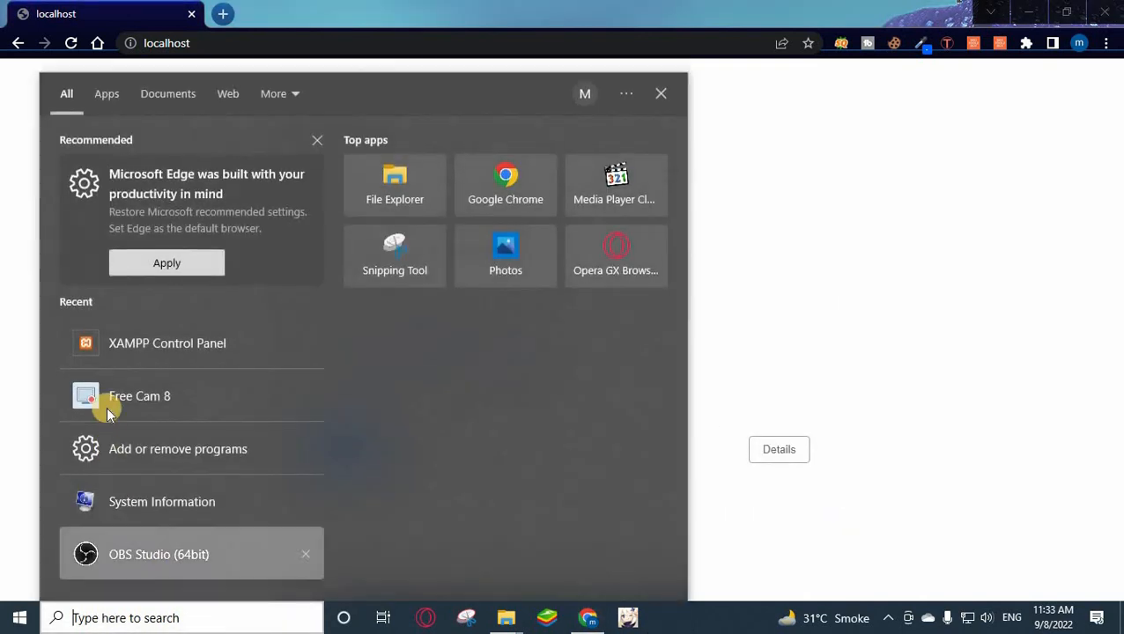
{"action": "left_click", "coordinate": [888, 617]}
{"action": "left_click", "coordinate": [851, 519]}
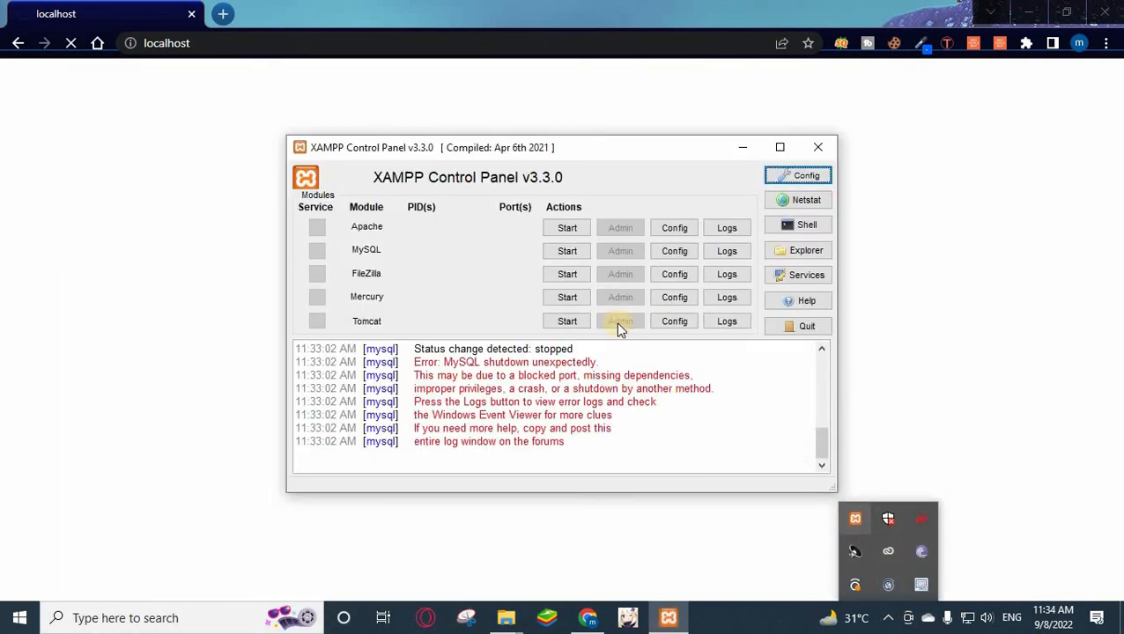
{"action": "left_click", "coordinate": [567, 227]}
{"action": "left_click", "coordinate": [568, 251]}
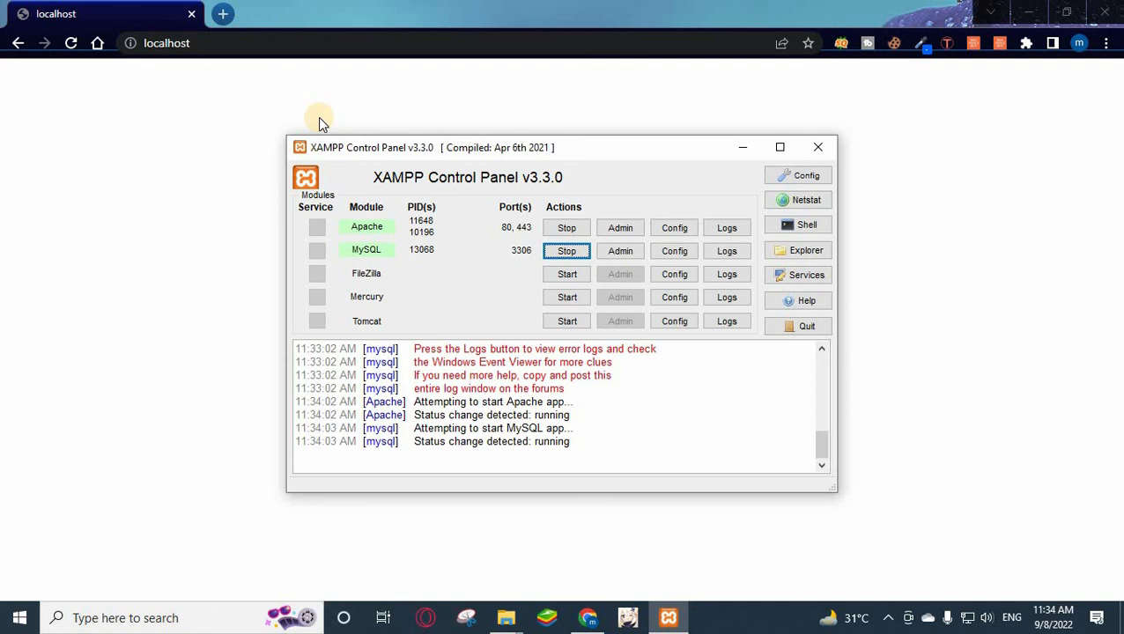
{"action": "left_click", "coordinate": [156, 135]}
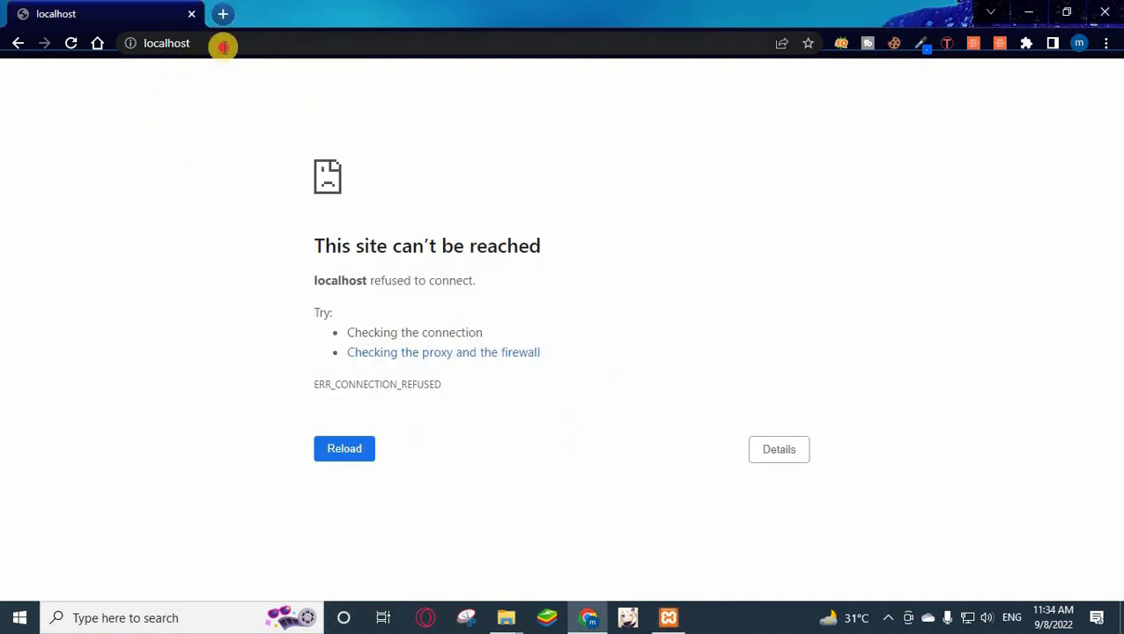
Reload localhost, then change the address to localhost/testing to load the Hello world! front page.
{"action": "left_click", "coordinate": [226, 45]}
{"action": "key", "text": "Return"}
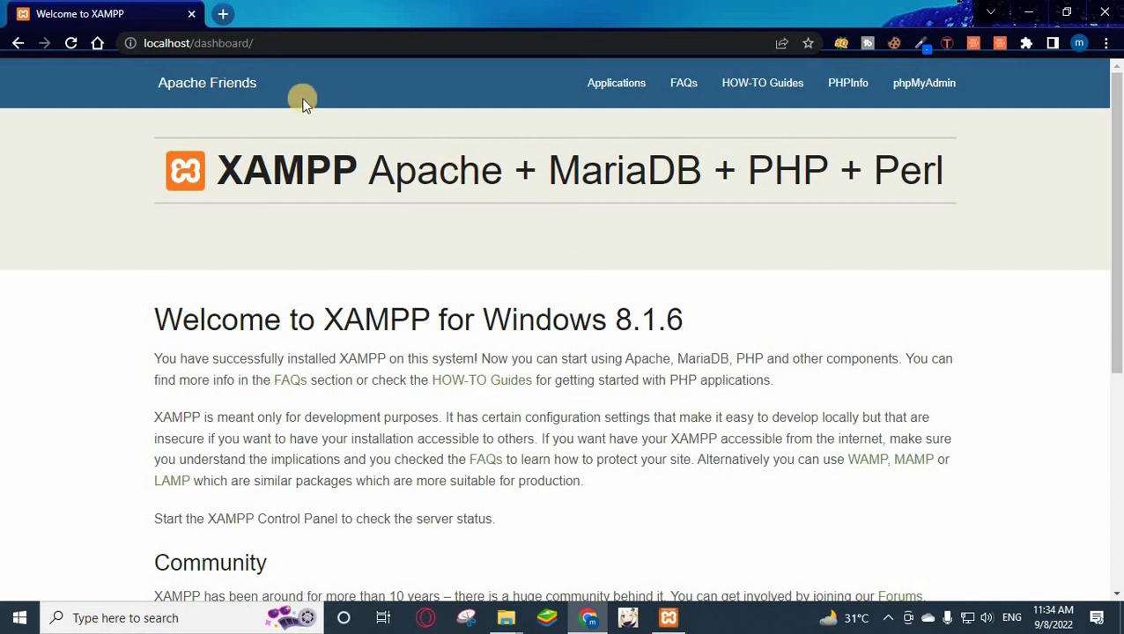
{"action": "left_click_drag", "start_coordinate": [189, 42], "coordinate": [341, 43]}
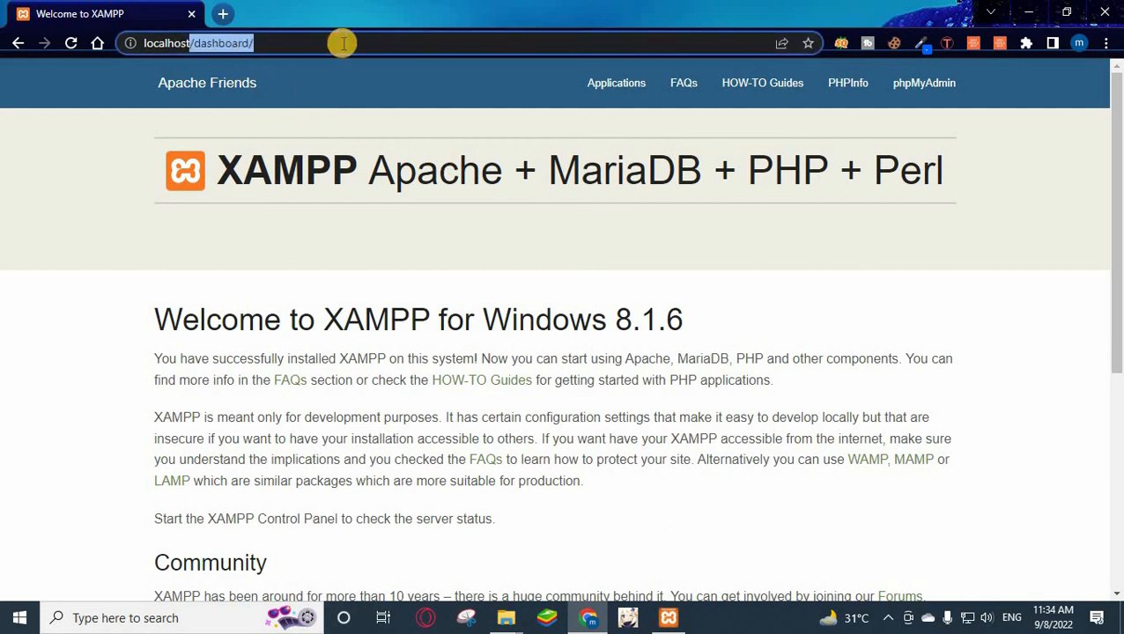
{"action": "left_click", "coordinate": [334, 43]}
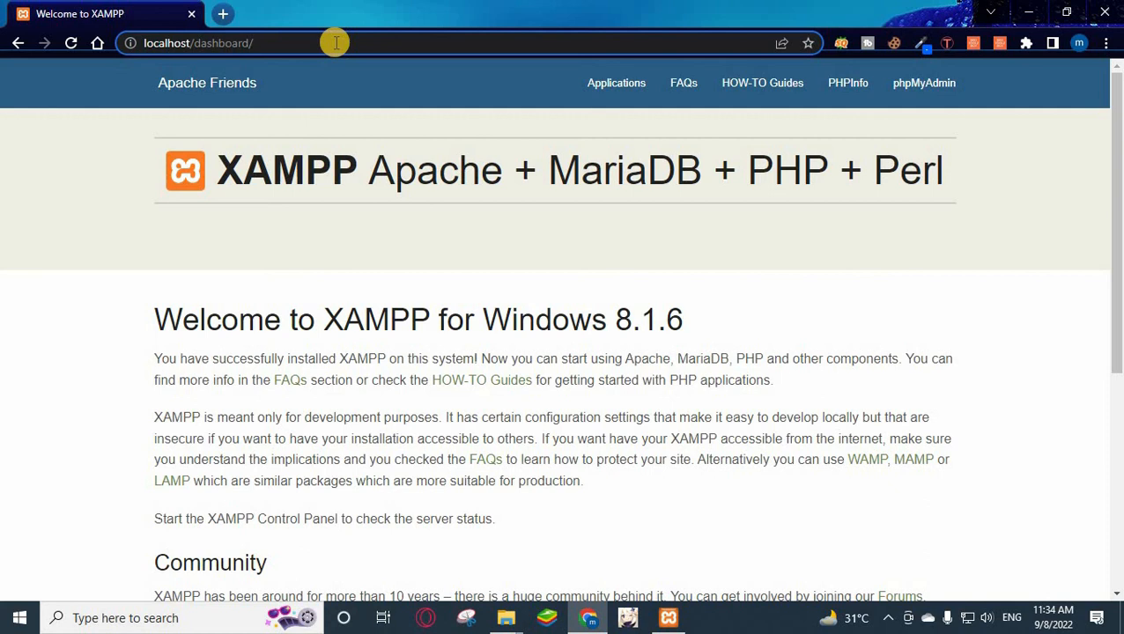
{"action": "key", "text": "BackSpace"}
{"action": "key", "text": "BackSpace"}
{"action": "key", "text": "BackSpace"}
{"action": "key", "text": "BackSpace"}
{"action": "key", "text": "BackSpace"}
{"action": "key", "text": "BackSpace"}
{"action": "key", "text": "BackSpace"}
{"action": "key", "text": "BackSpace"}
{"action": "key", "text": "BackSpace"}
{"action": "key", "text": "BackSpace"}
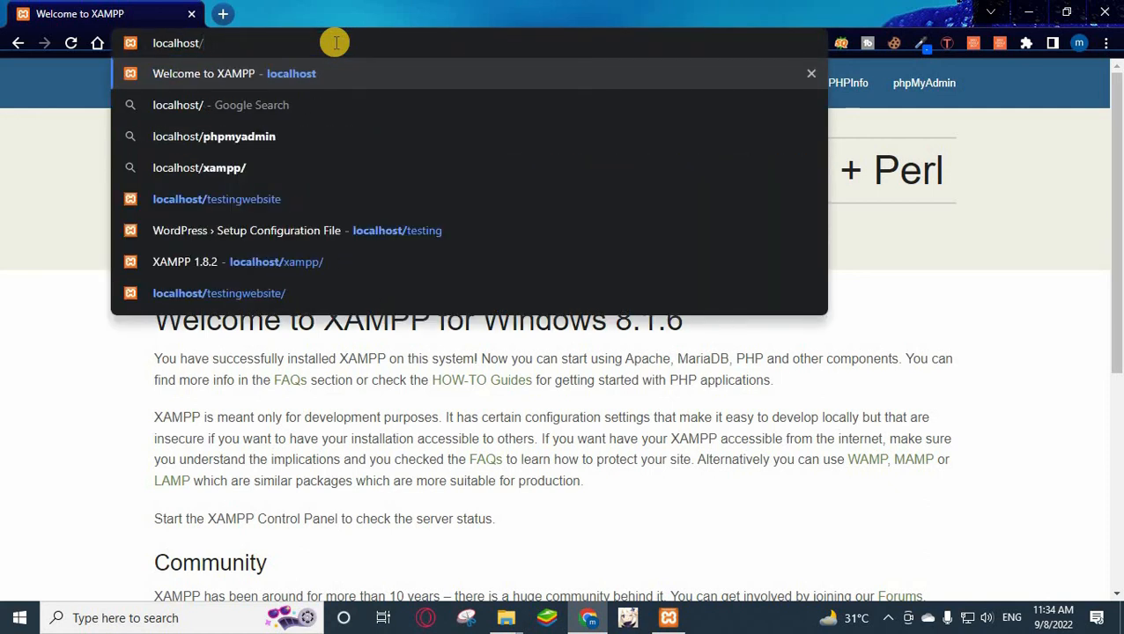
{"action": "type", "text": "testing"}
{"action": "key", "text": "Return"}
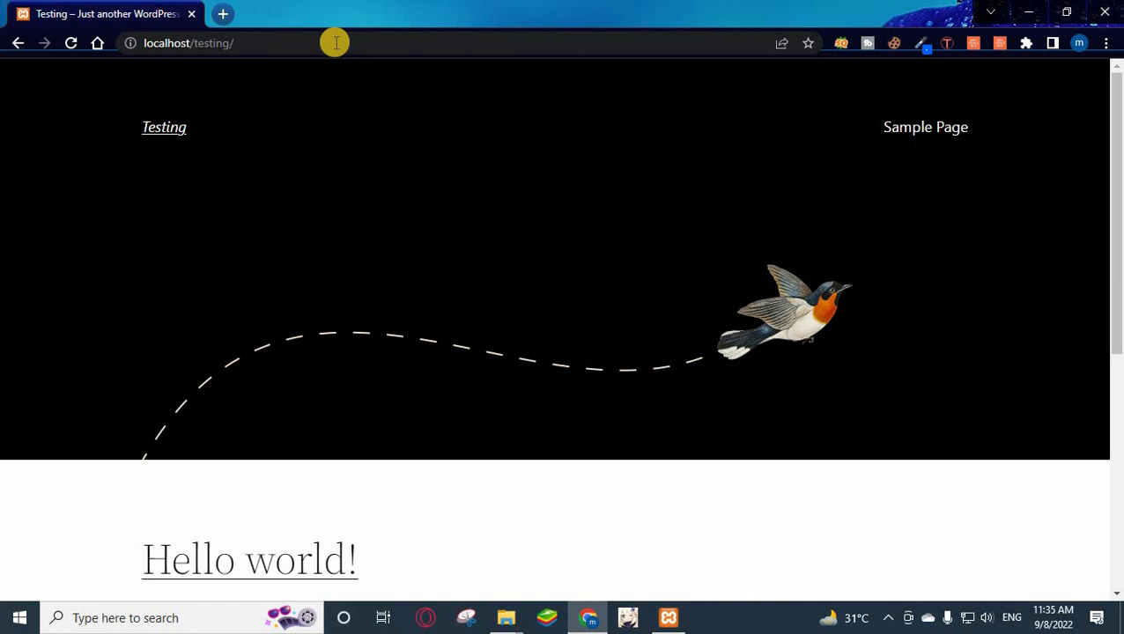
Log in at localhost/testing/wp-admin with the autofilled admin credentials and dismiss the password warning.
{"action": "left_click", "coordinate": [335, 42]}
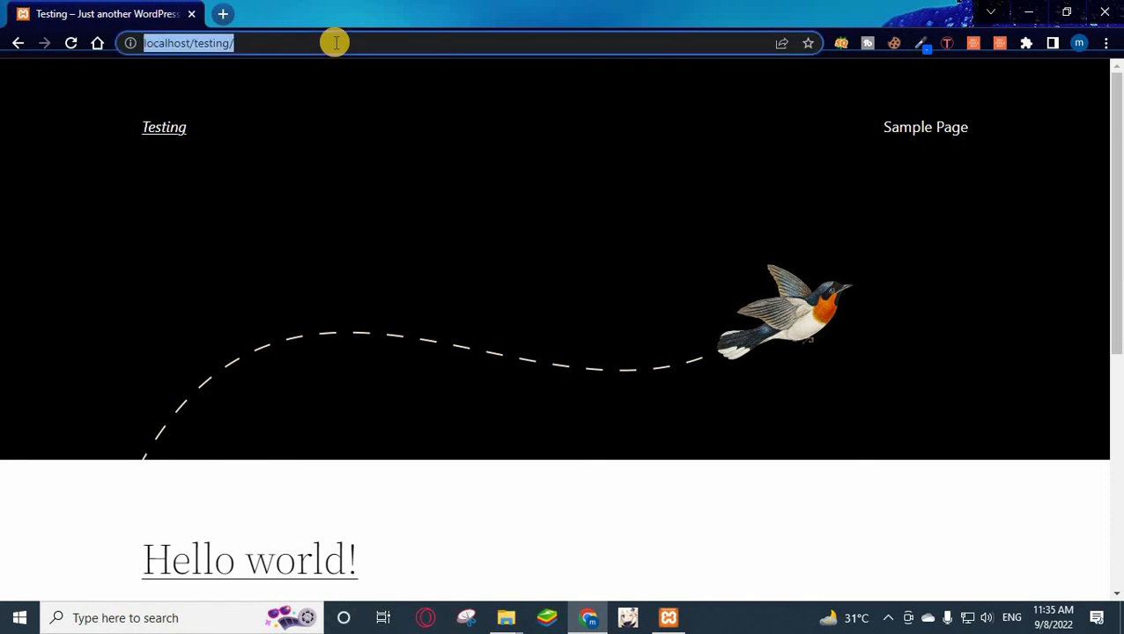
{"action": "left_click", "coordinate": [334, 42]}
{"action": "type", "text": "wp"}
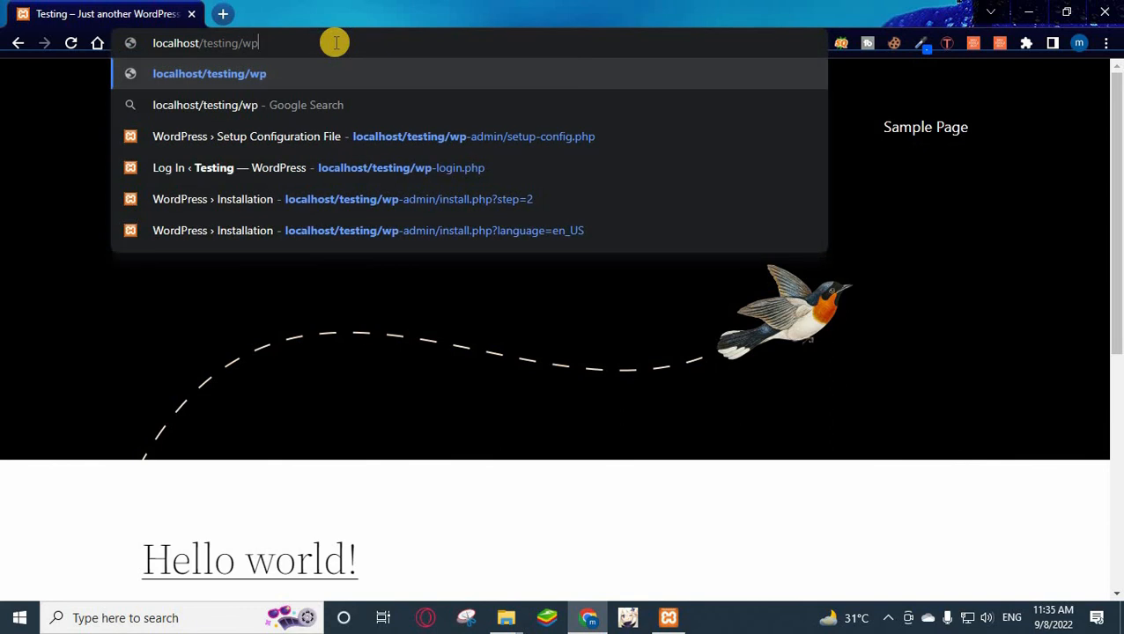
{"action": "type", "text": "-admin"}
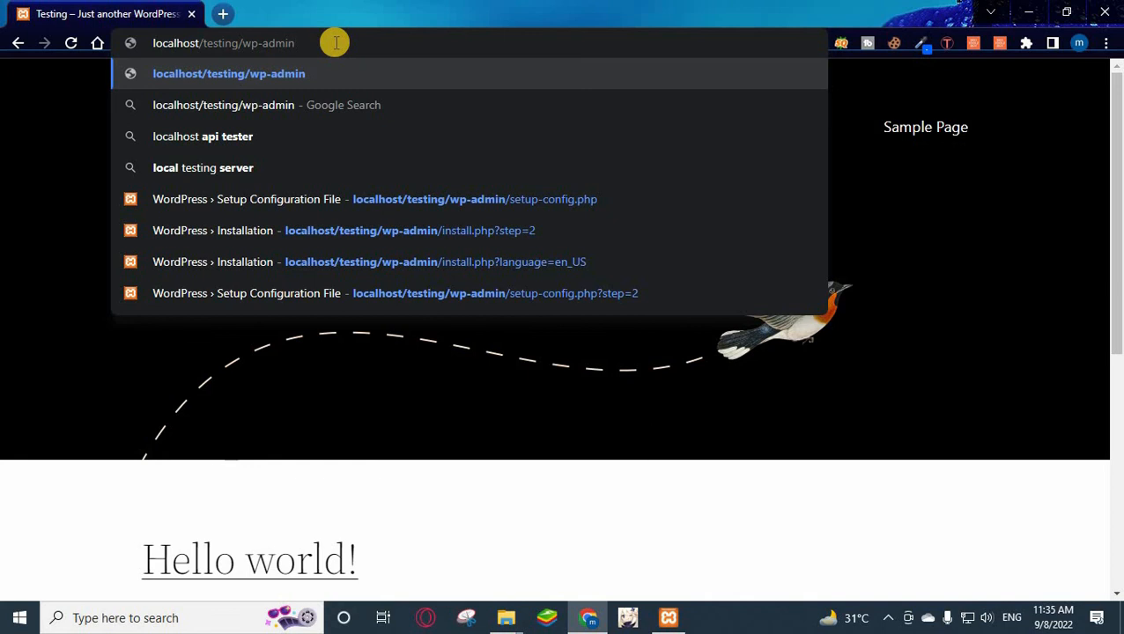
{"action": "key", "text": "Return"}
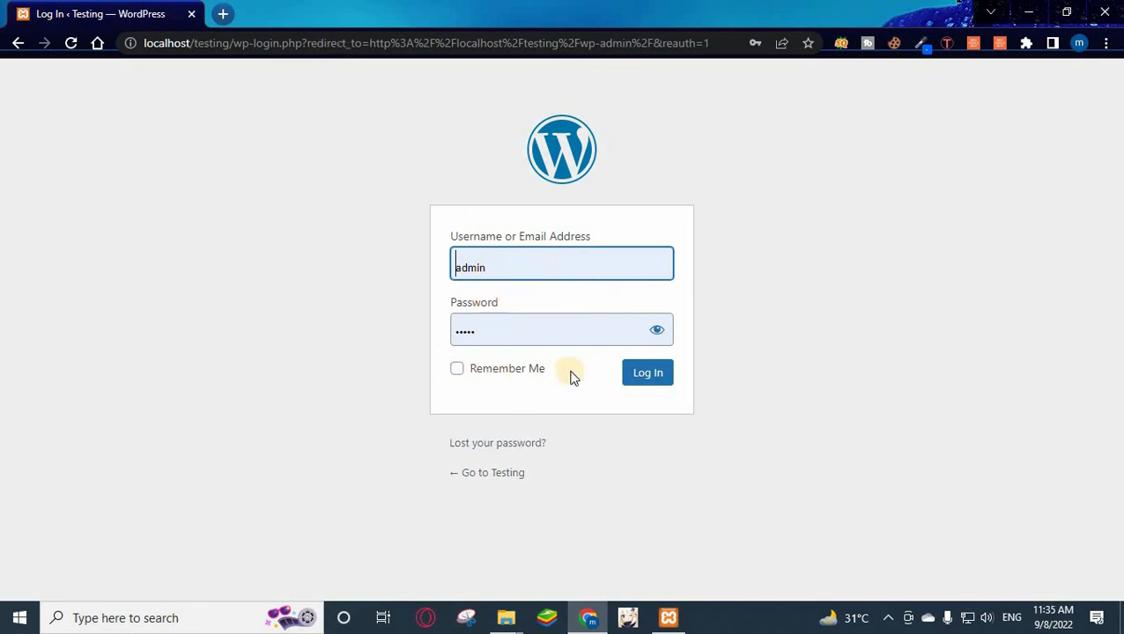
{"action": "left_click", "coordinate": [652, 383]}
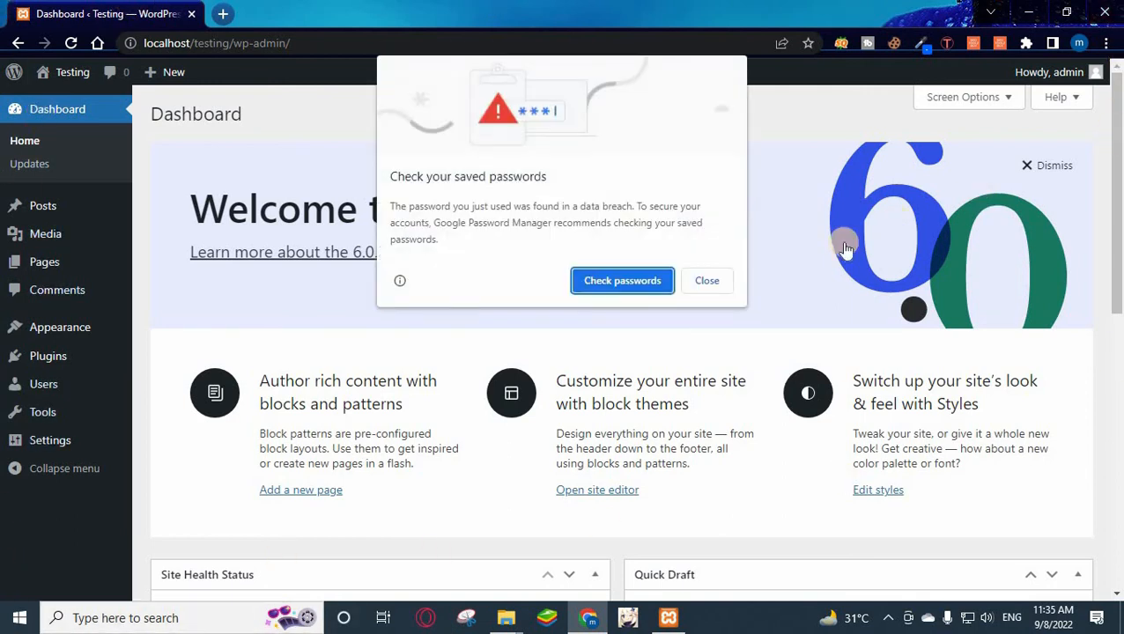
{"action": "left_click", "coordinate": [714, 280]}
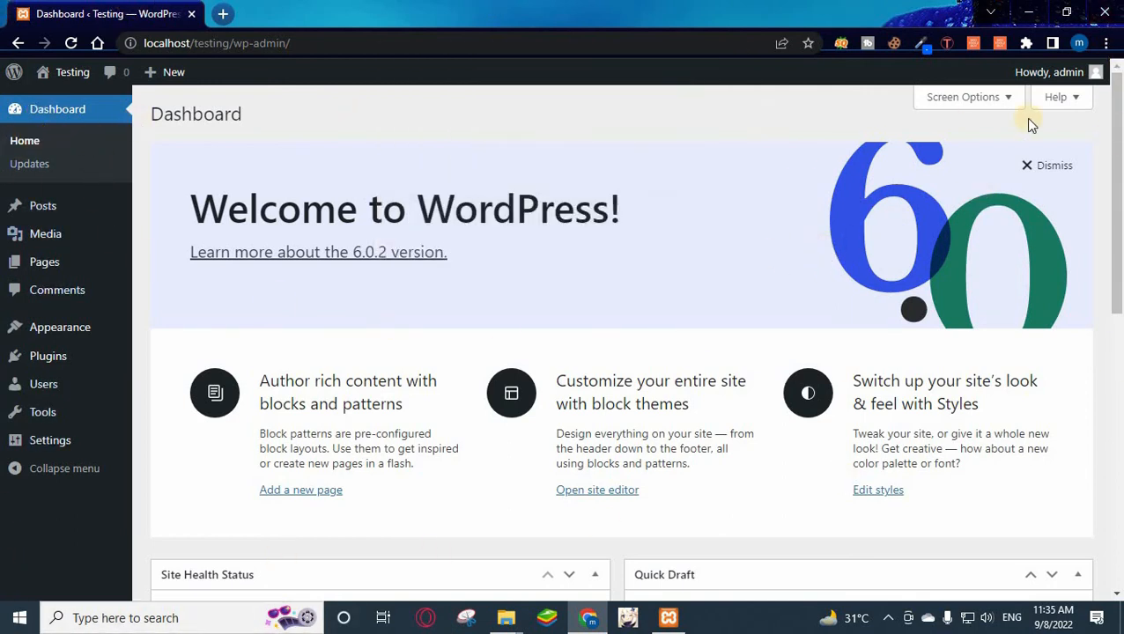
Open the site's Visit Site link from the admin bar in a new tab.
{"action": "left_click_drag", "start_coordinate": [1118, 282], "coordinate": [1110, 52]}
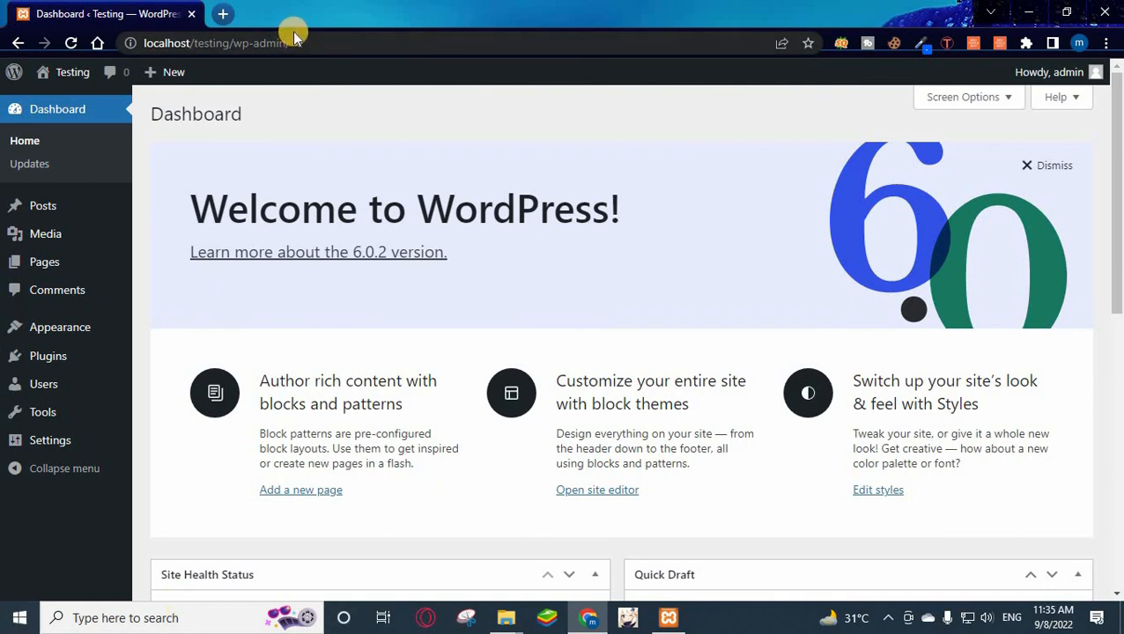
{"action": "mouse_move", "coordinate": [53, 71]}
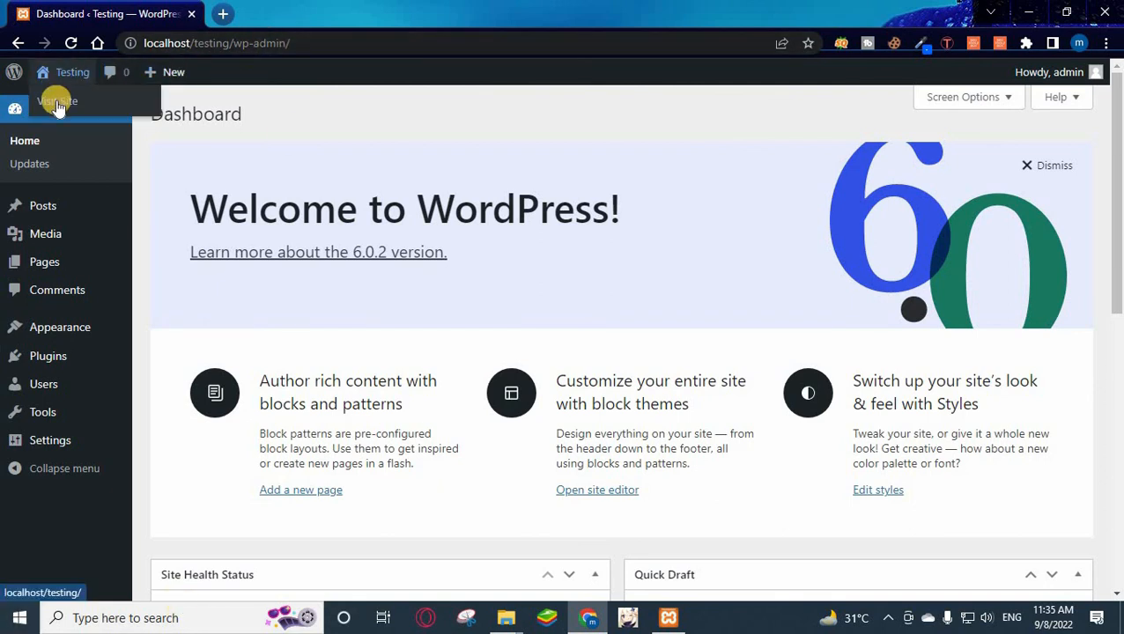
{"action": "right_click", "coordinate": [57, 107]}
{"action": "left_click", "coordinate": [64, 110]}
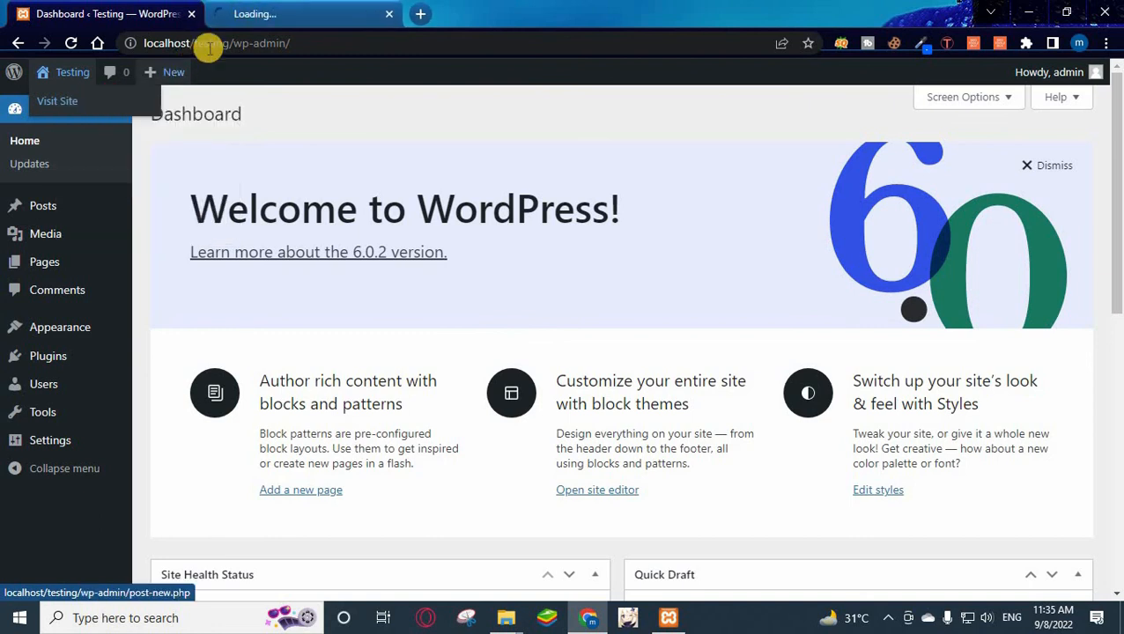
Scroll through the live Testing front page, then return to the Dashboard tab.
{"action": "left_click", "coordinate": [309, 14]}
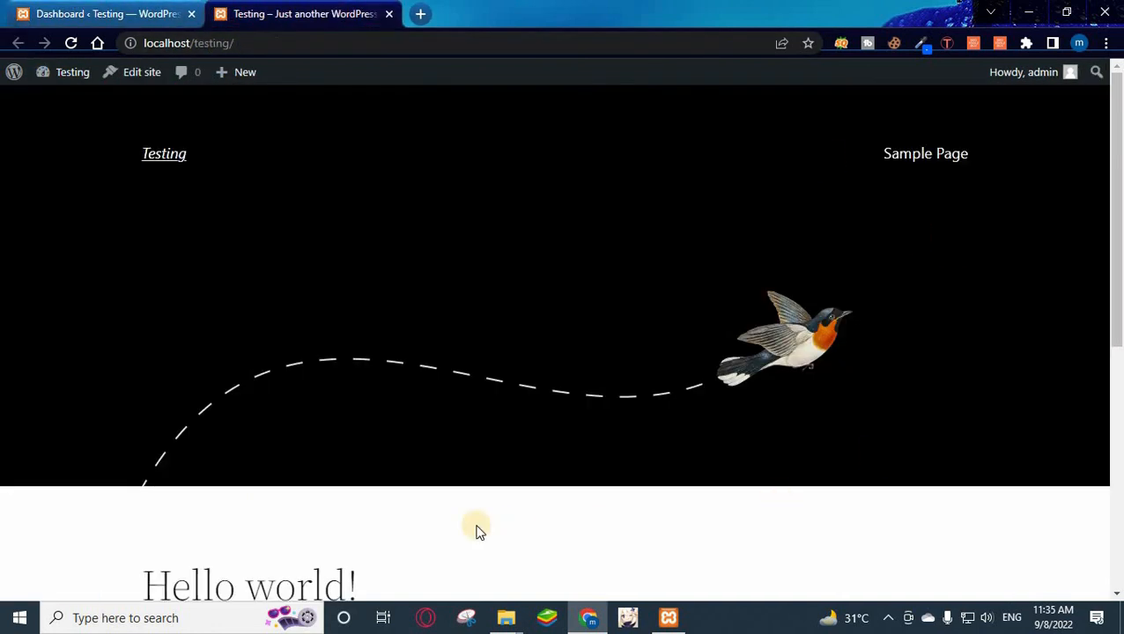
{"action": "scroll", "coordinate": [476, 531], "scroll_direction": "down", "scroll_amount": 5}
{"action": "scroll", "coordinate": [476, 531], "scroll_direction": "up", "scroll_amount": 5}
{"action": "scroll", "coordinate": [476, 531], "scroll_direction": "down", "scroll_amount": 5}
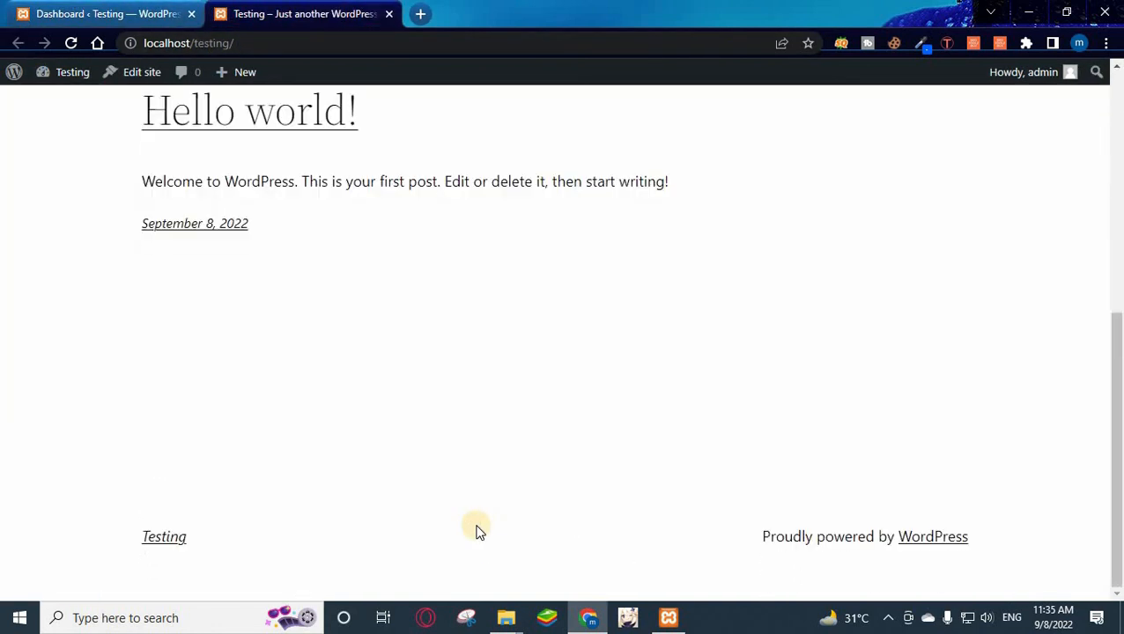
{"action": "scroll", "coordinate": [476, 531], "scroll_direction": "up", "scroll_amount": 5}
{"action": "scroll", "coordinate": [477, 530], "scroll_direction": "down", "scroll_amount": 2}
{"action": "scroll", "coordinate": [481, 520], "scroll_direction": "up", "scroll_amount": 2}
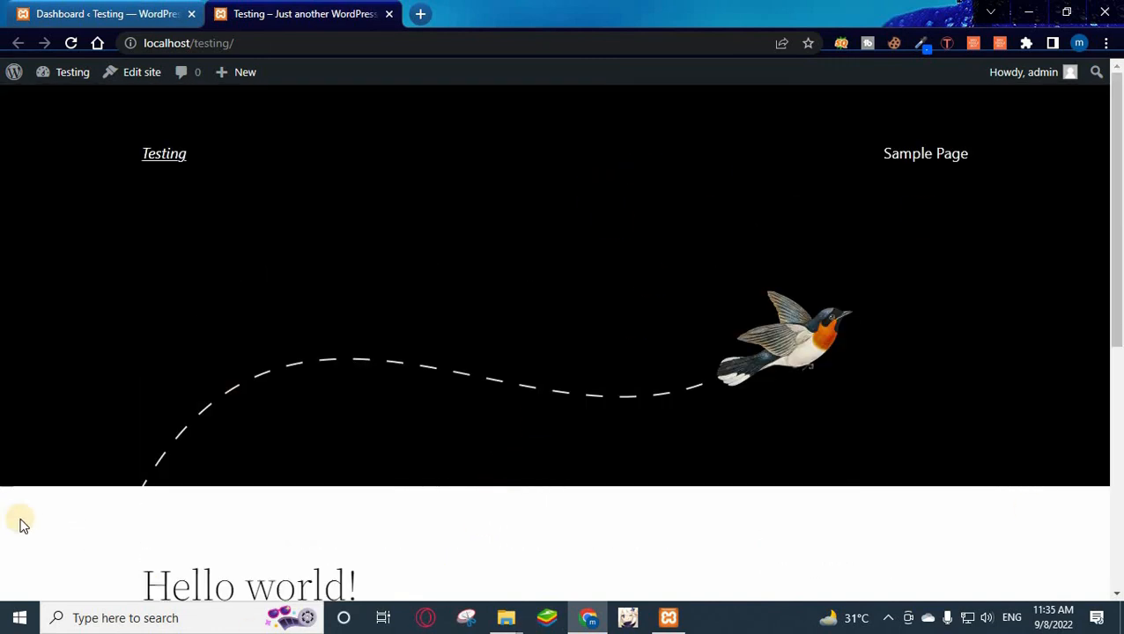
{"action": "scroll", "coordinate": [35, 529], "scroll_direction": "down", "scroll_amount": 5}
{"action": "scroll", "coordinate": [489, 299], "scroll_direction": "up", "scroll_amount": 5}
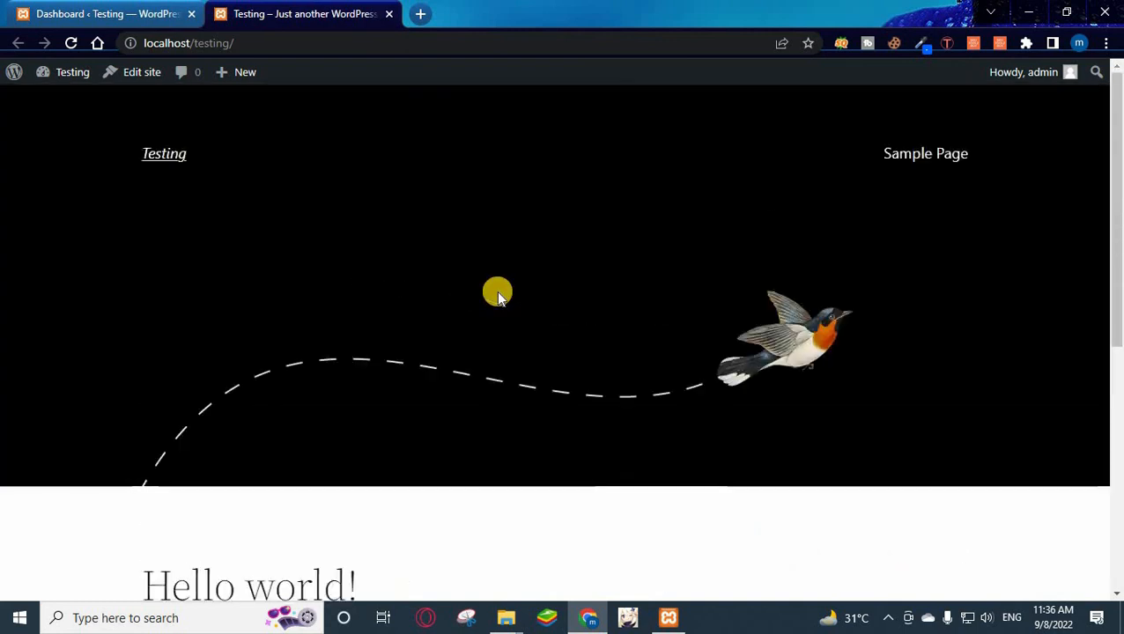
{"action": "left_click", "coordinate": [76, 9]}
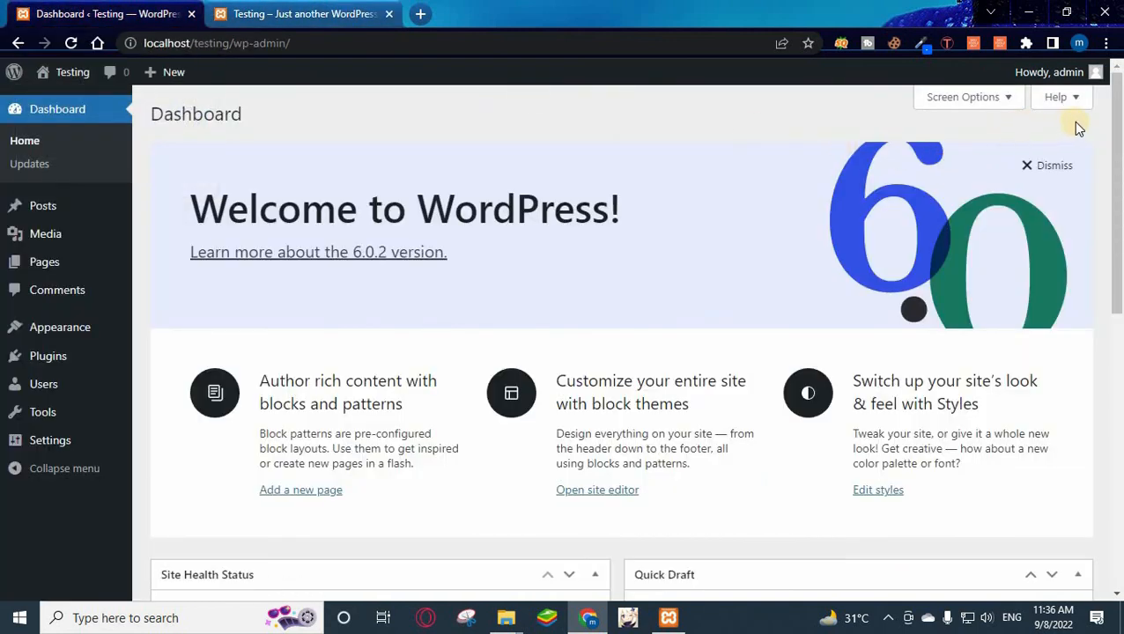
Log out via the Howdy menu, then stop Apache and MySQL and close XAMPP Control Panel.
{"action": "mouse_move", "coordinate": [1093, 73]}
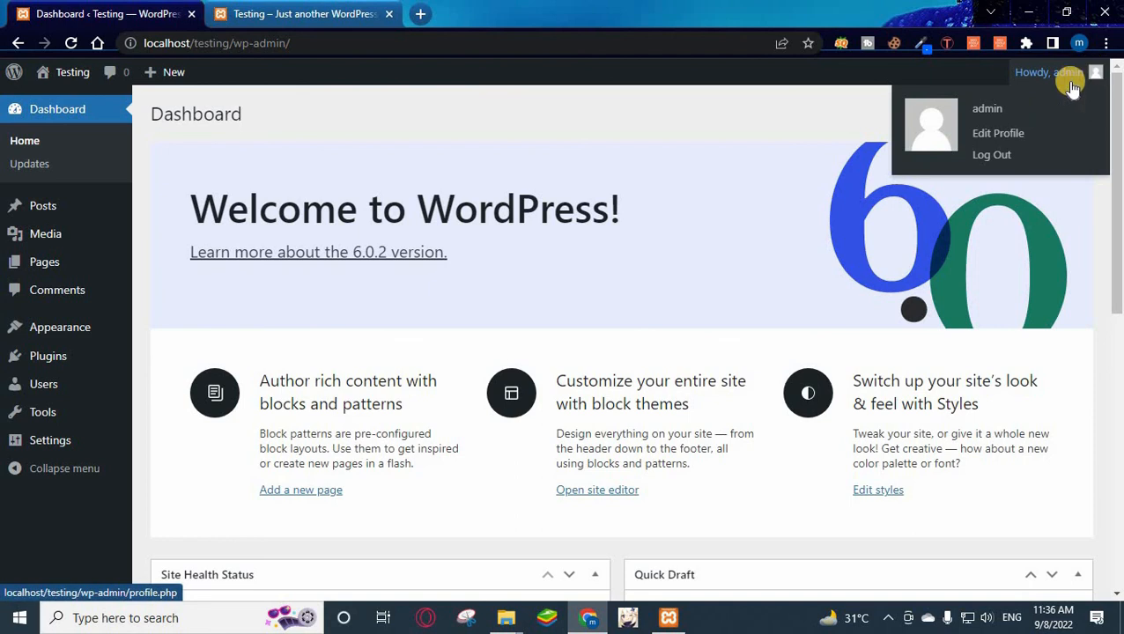
{"action": "left_click", "coordinate": [994, 156]}
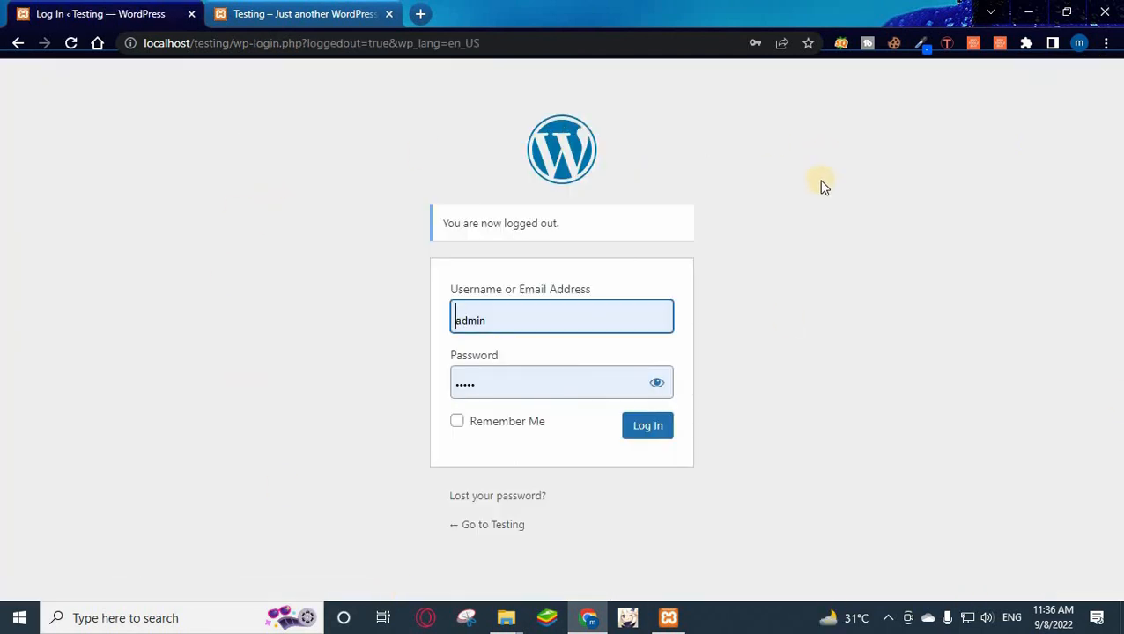
{"action": "left_click", "coordinate": [669, 617]}
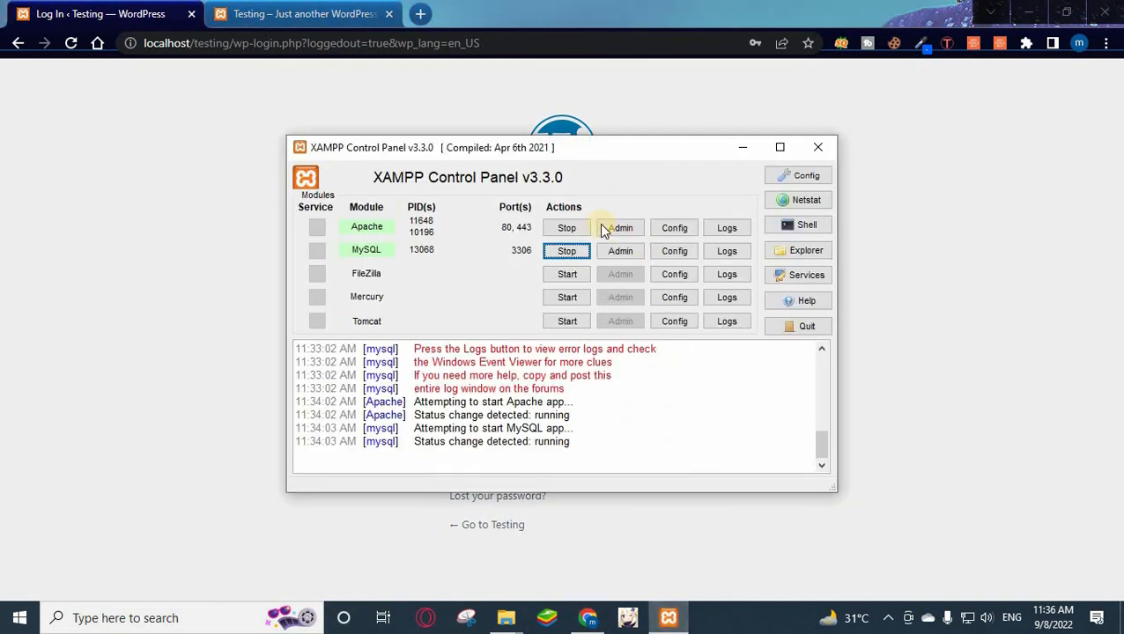
{"action": "left_click", "coordinate": [564, 229]}
{"action": "left_click", "coordinate": [564, 254]}
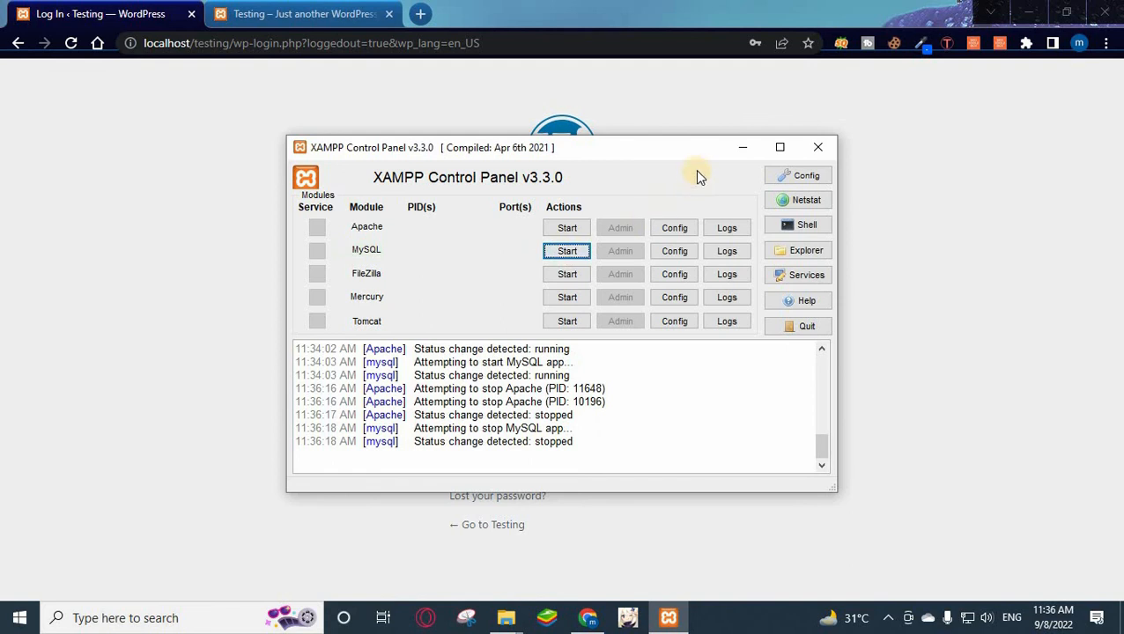
{"action": "left_click", "coordinate": [815, 150]}
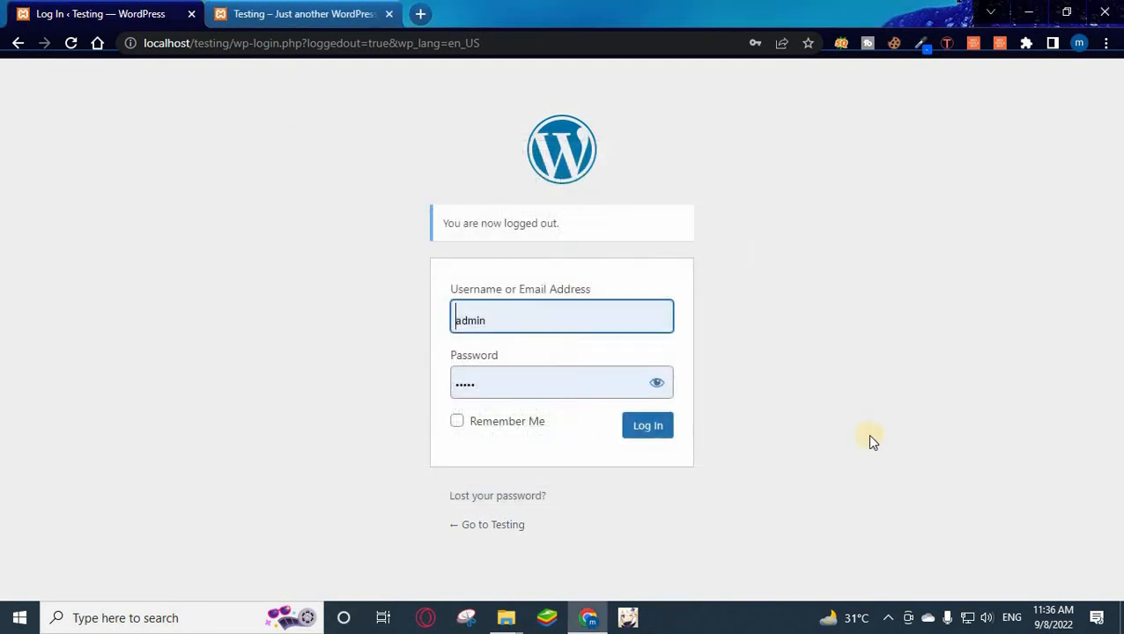
Reload the login page and front page tabs, both now showing ERR_CONNECTION_REFUSED.
{"action": "left_click", "coordinate": [310, 49]}
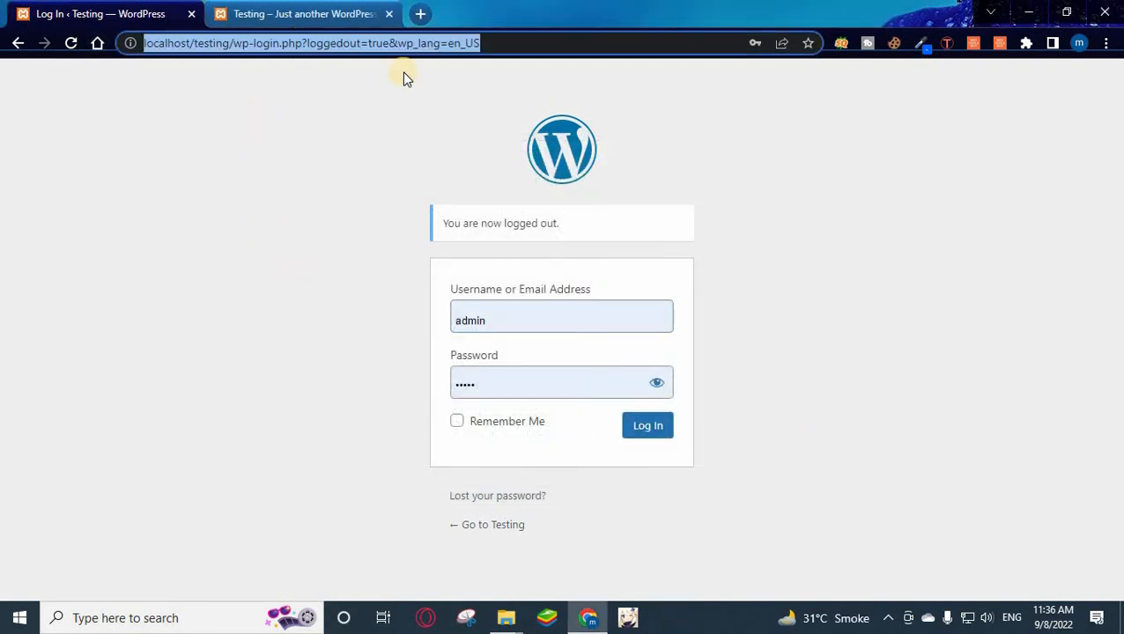
{"action": "key", "text": "Return"}
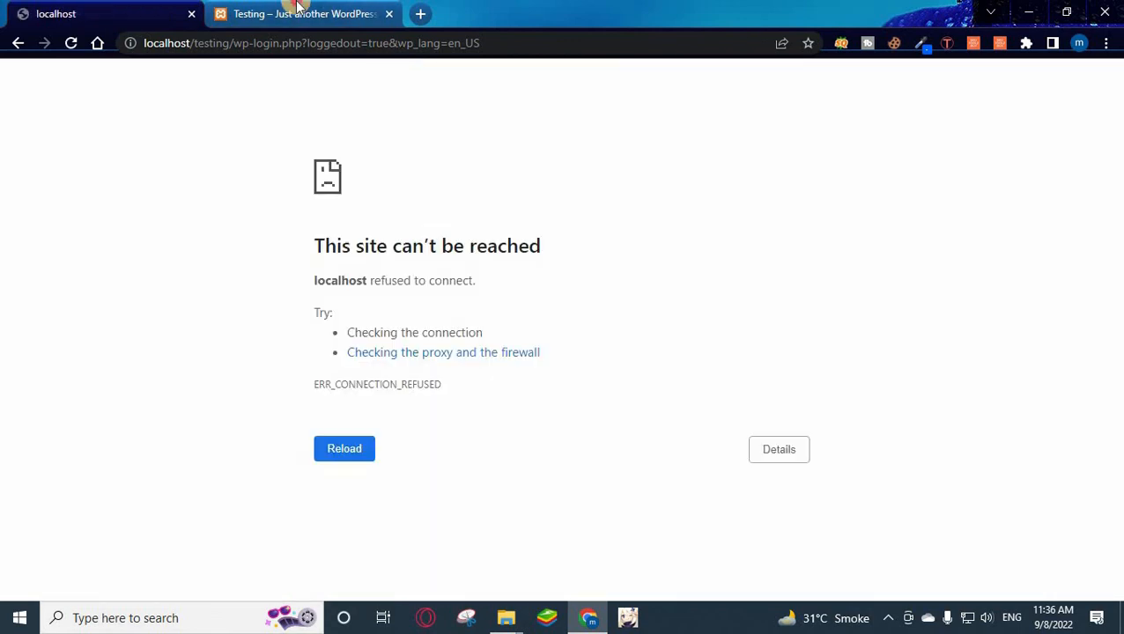
{"action": "left_click", "coordinate": [304, 13]}
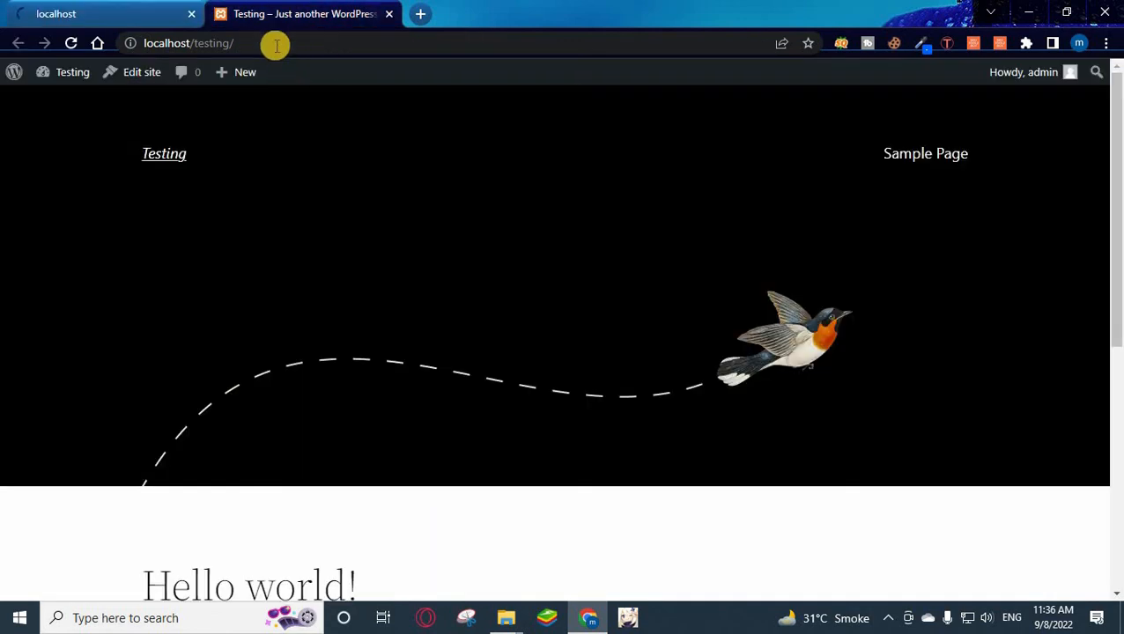
{"action": "left_click", "coordinate": [275, 44]}
{"action": "key", "text": "Return"}
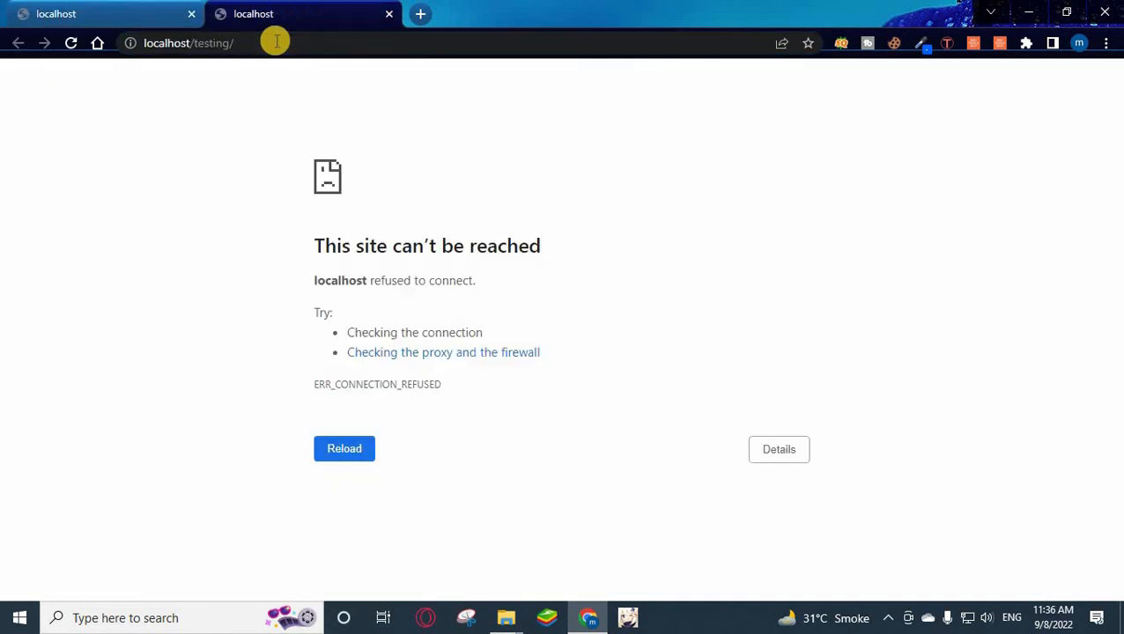
{"action": "key", "text": "F5"}
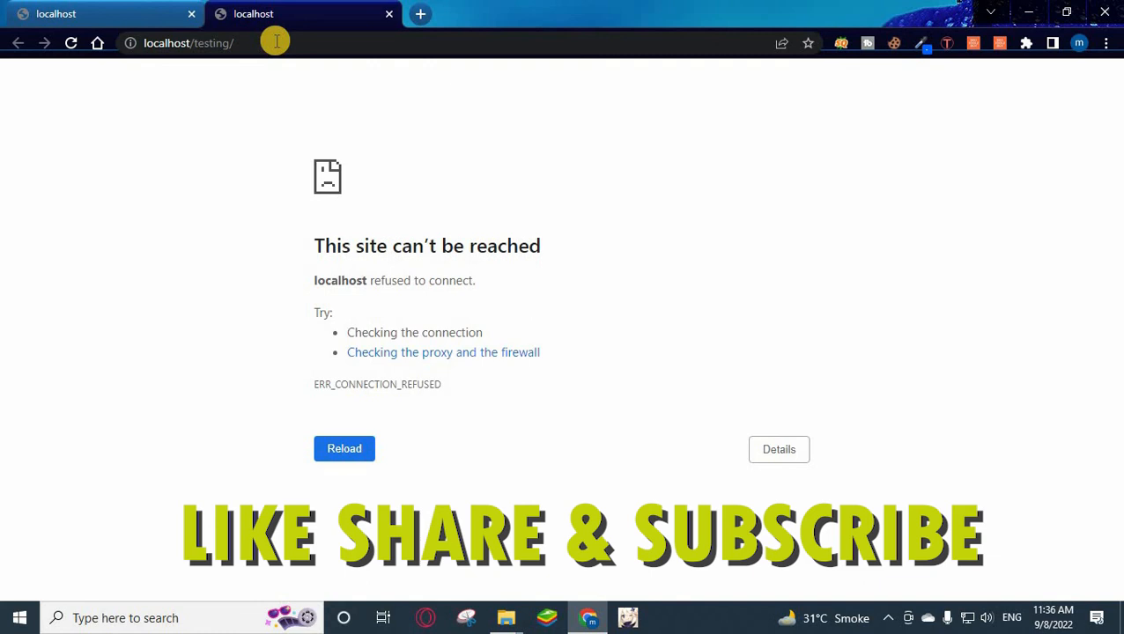
{"action": "key", "text": "F5"}
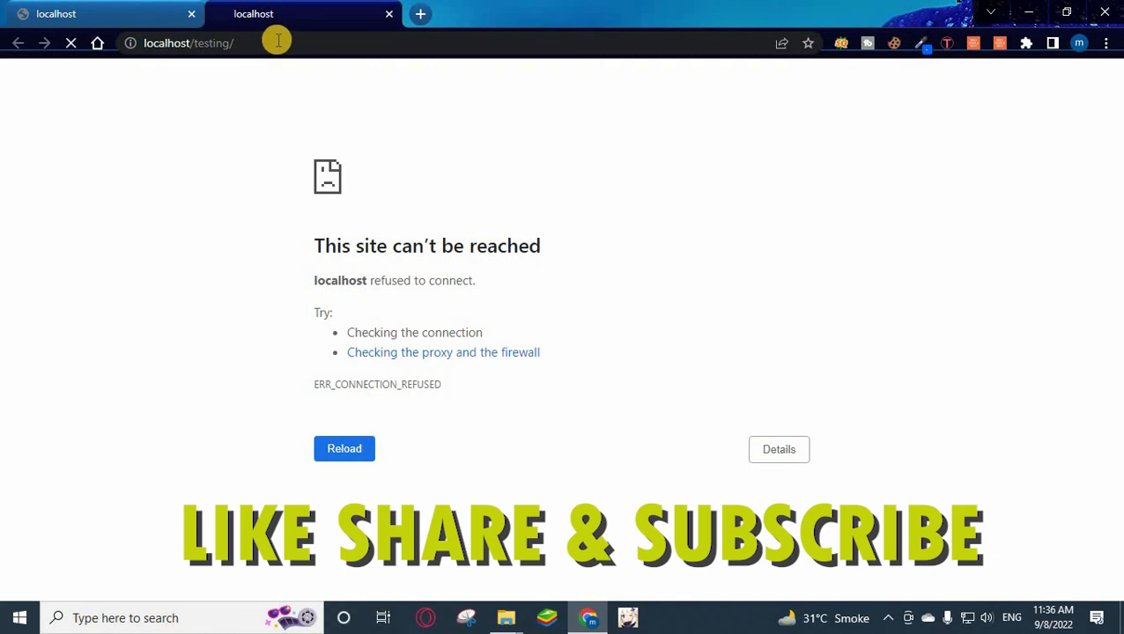